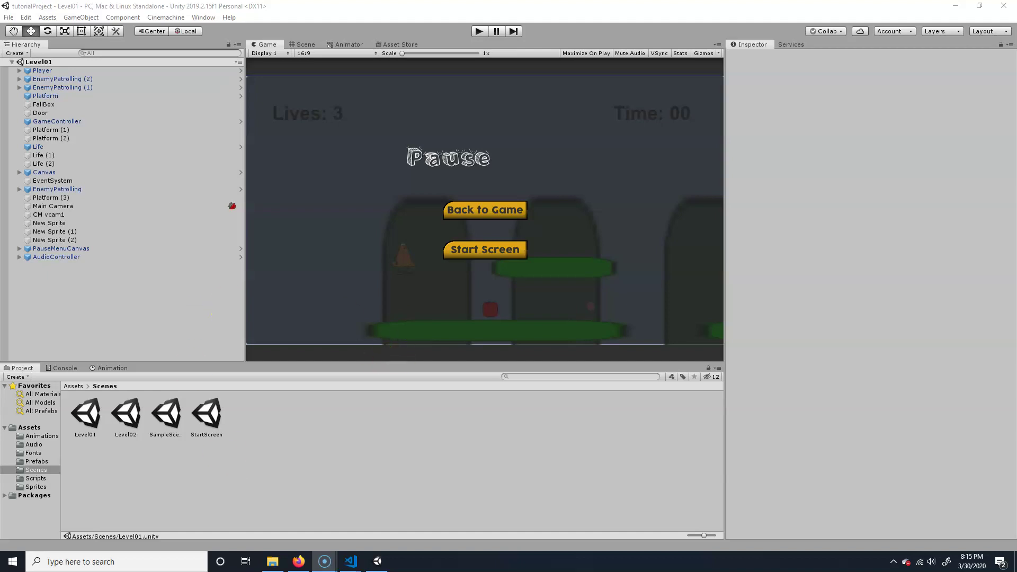
Play-test Level01 with the player jumping, and stop the game
click(479, 32)
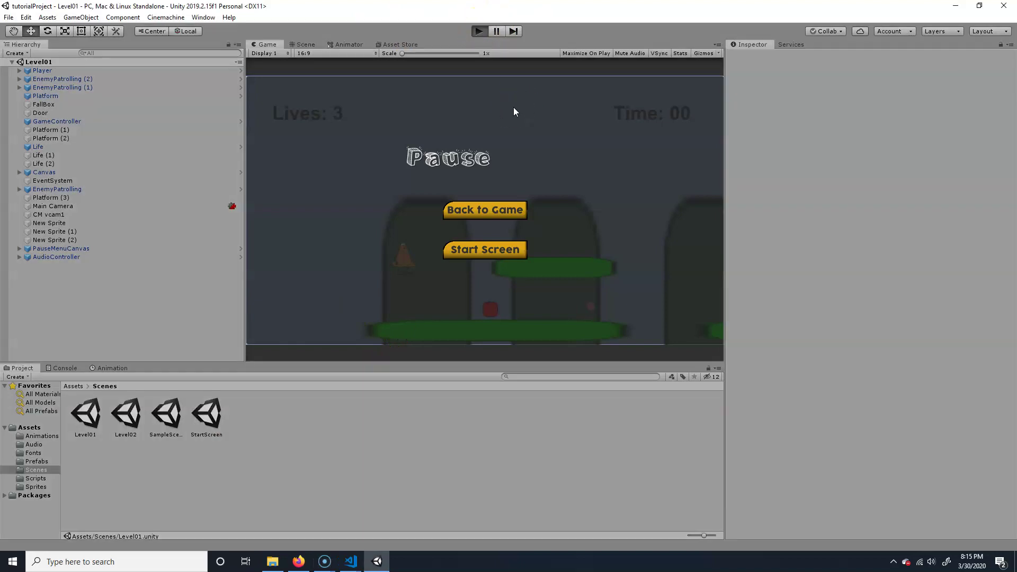
key(space)
key(space)
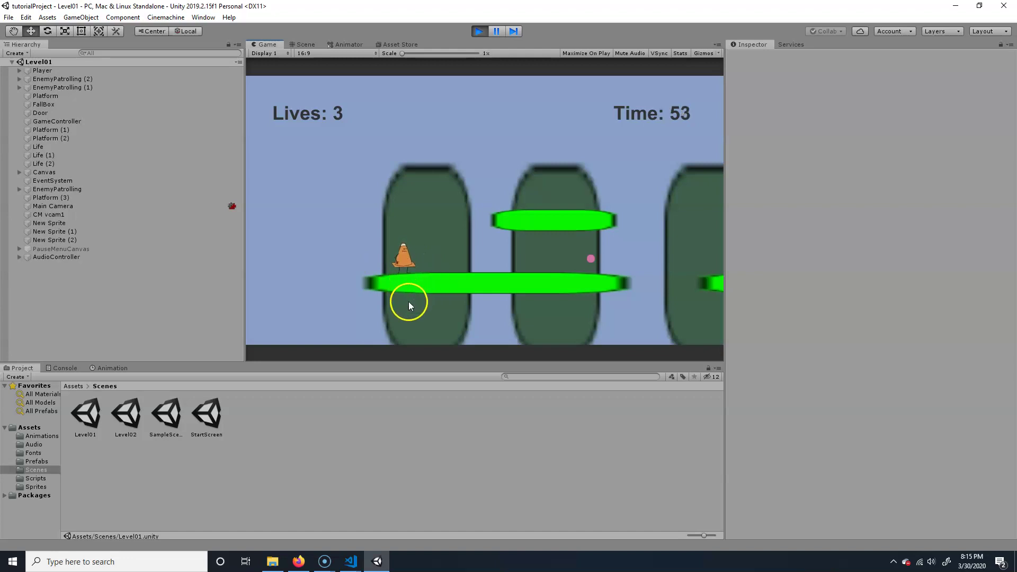
click(480, 31)
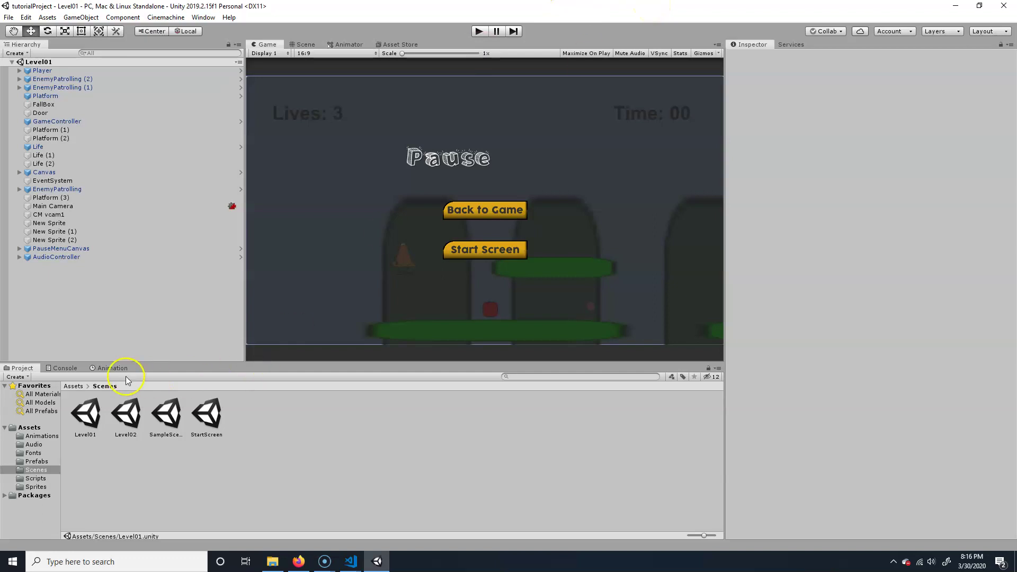
Import smokePuff.png from the file explorer into the project's Sprites folder and return to the full-size Unity editor
click(75, 386)
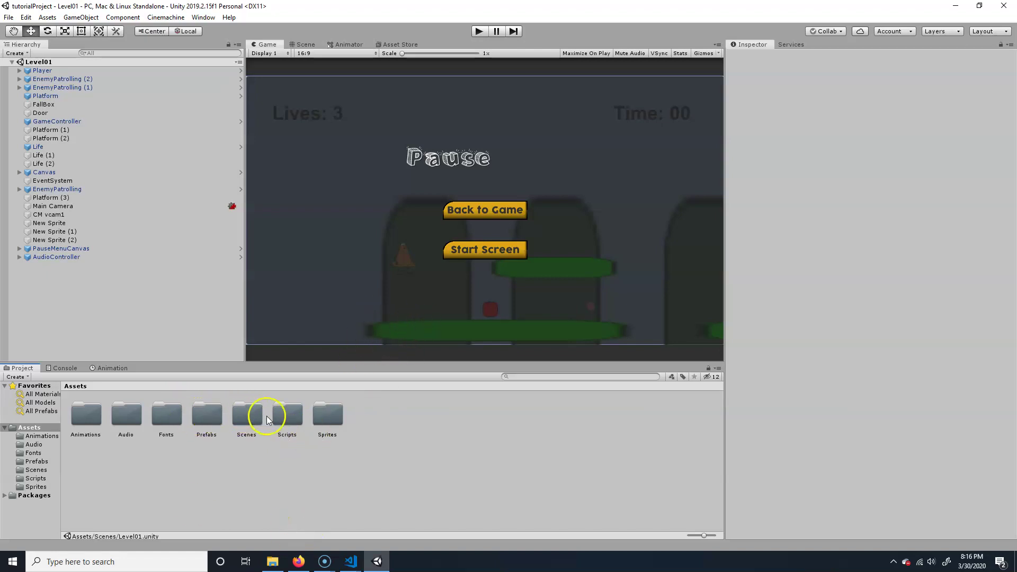
double_click(286, 416)
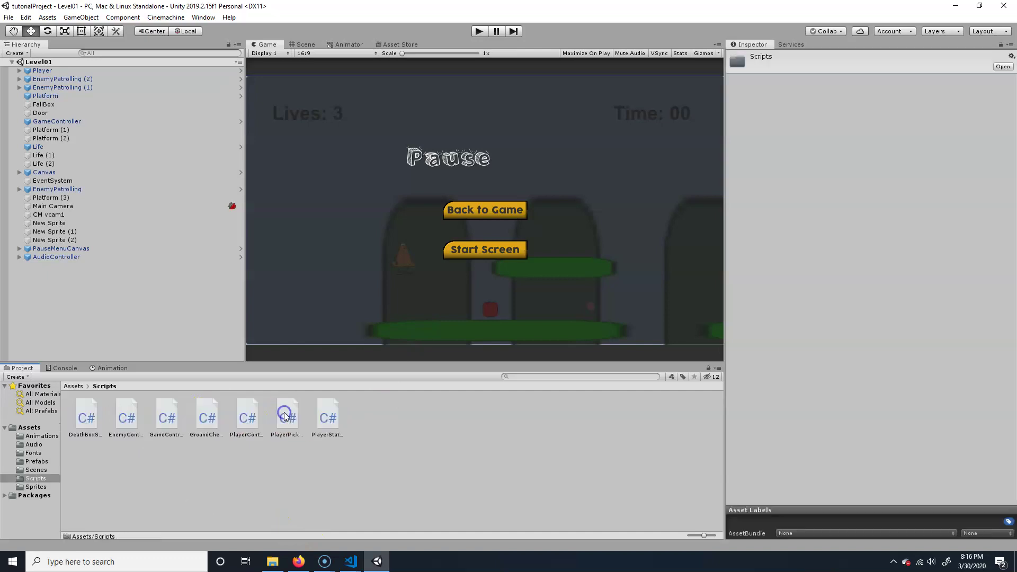
click(77, 387)
double_click(325, 413)
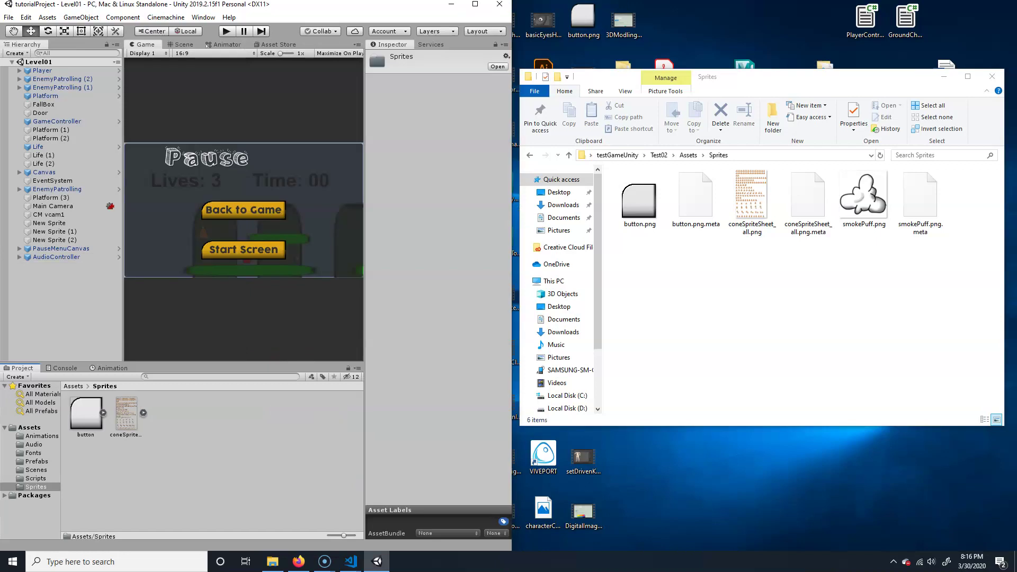
click(866, 191)
drag(865, 191, 212, 473)
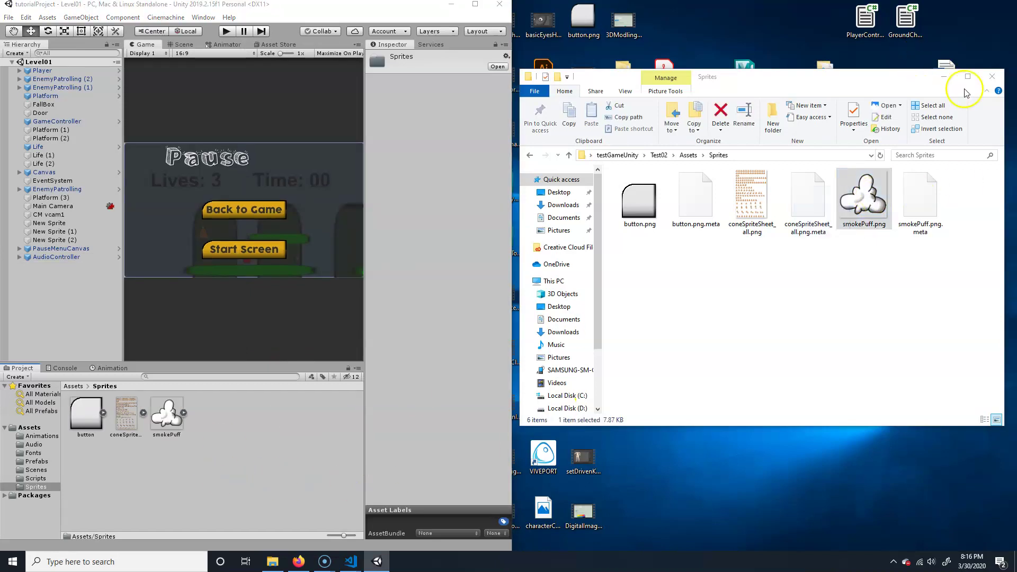
click(991, 77)
key(super+Up)
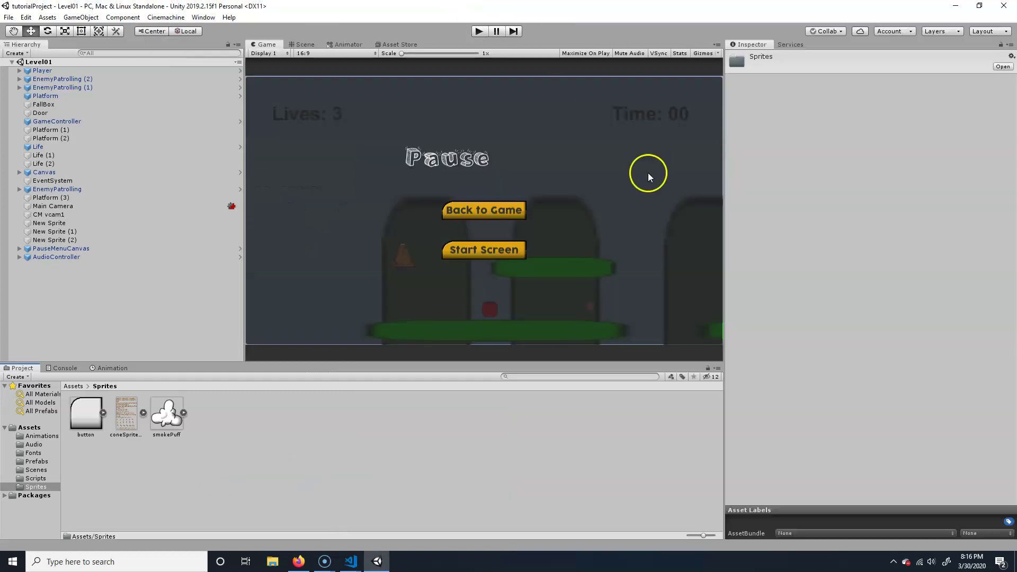
Check the smokePuff sprite's import settings, including the available texture types
click(164, 415)
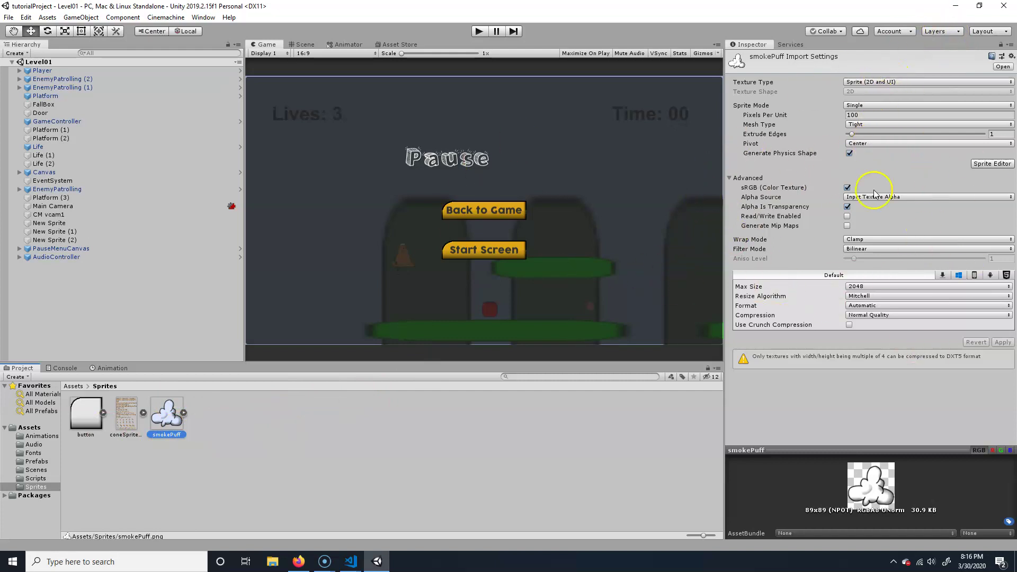
click(888, 83)
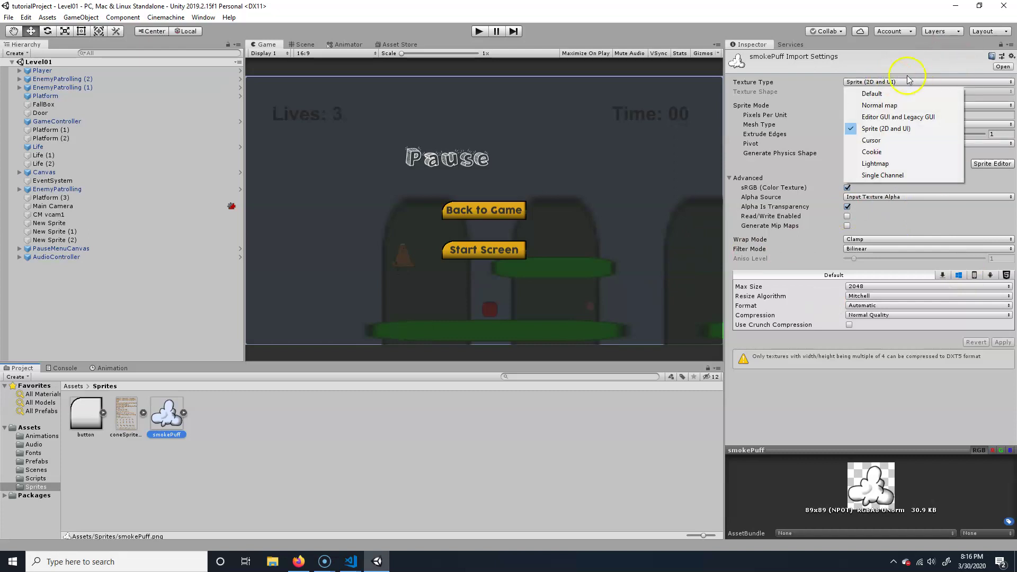
click(922, 394)
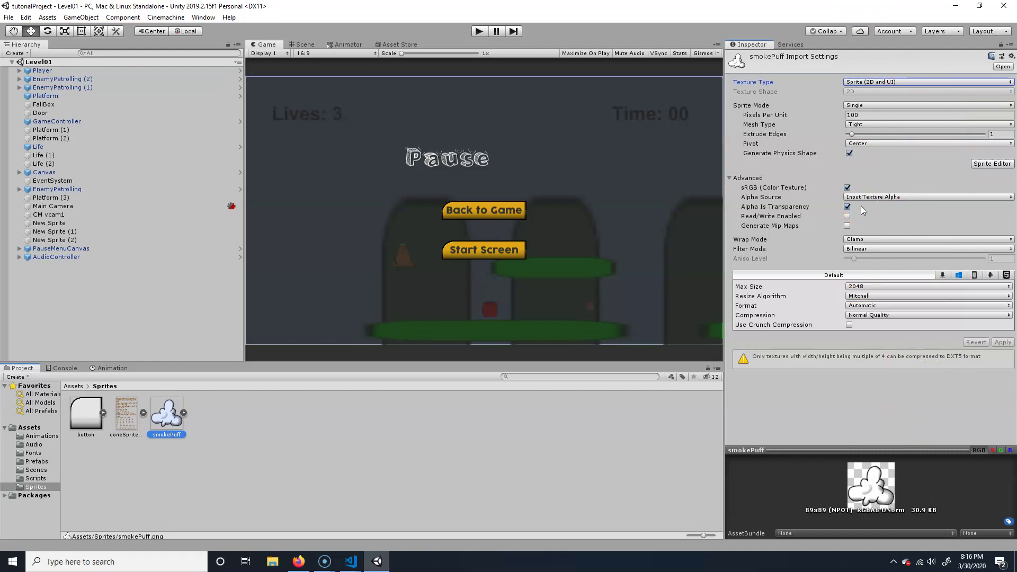
Return to the root Assets folder and add a Particle System effect to the Level01 scene
click(74, 387)
click(92, 316)
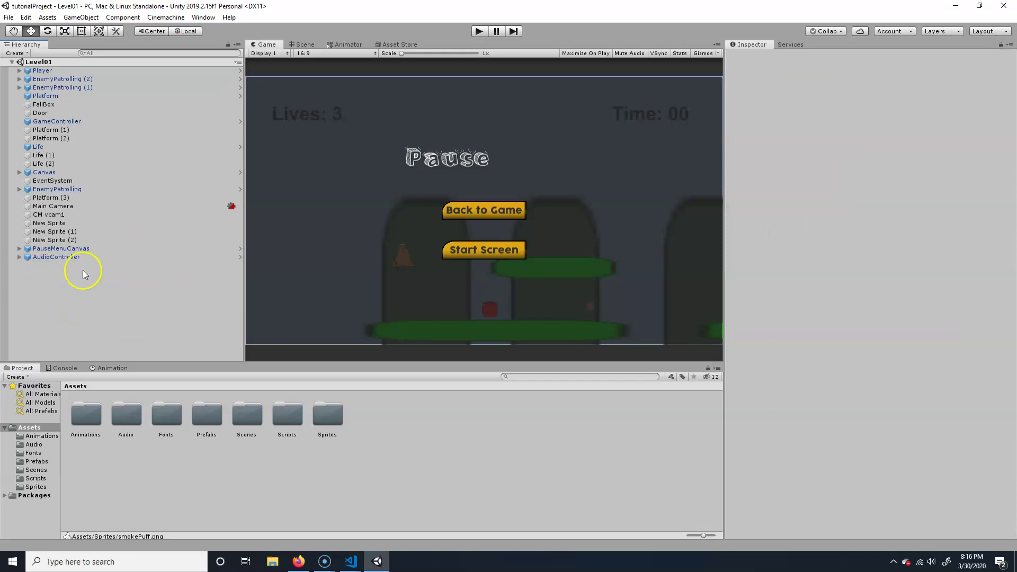
click(19, 53)
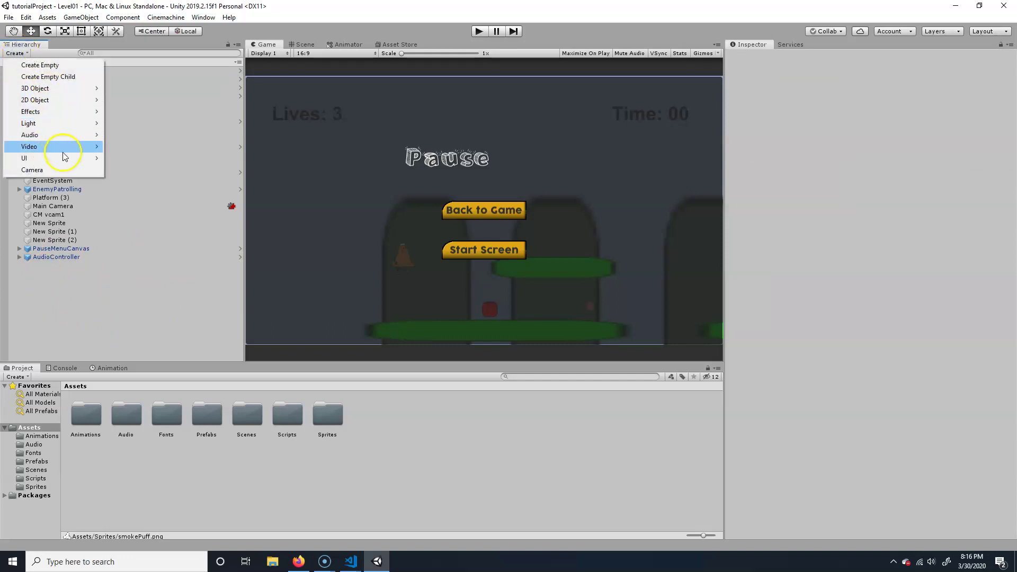
mouse_move(58, 113)
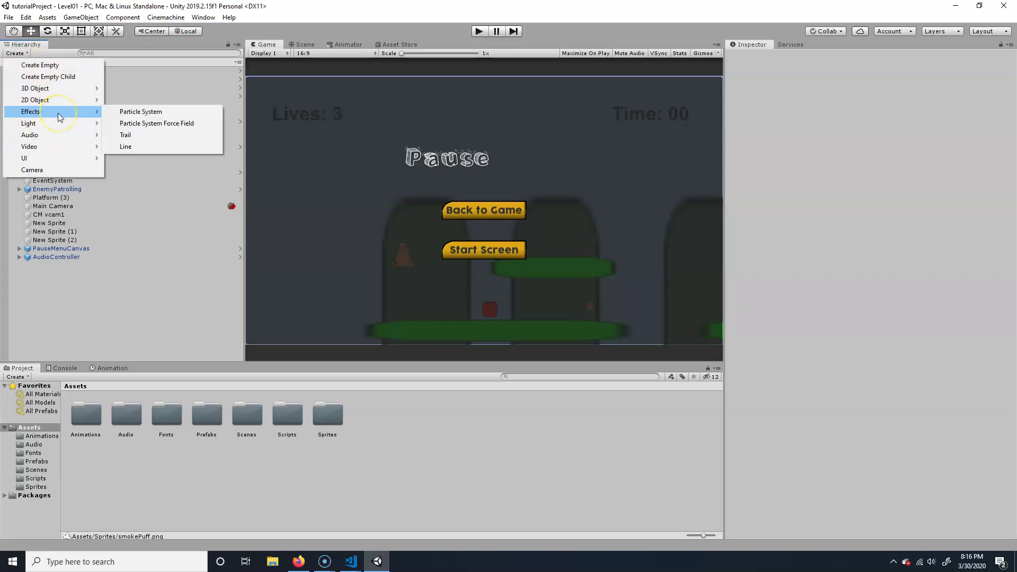
click(183, 113)
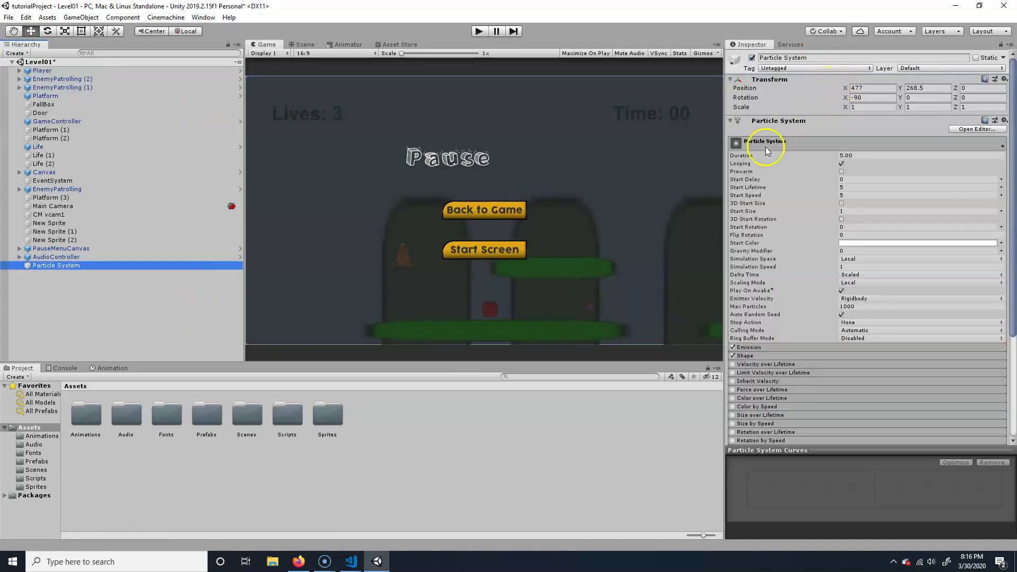
Examine the new particle system's emission up close and from afar in the 2D Scene view
click(301, 45)
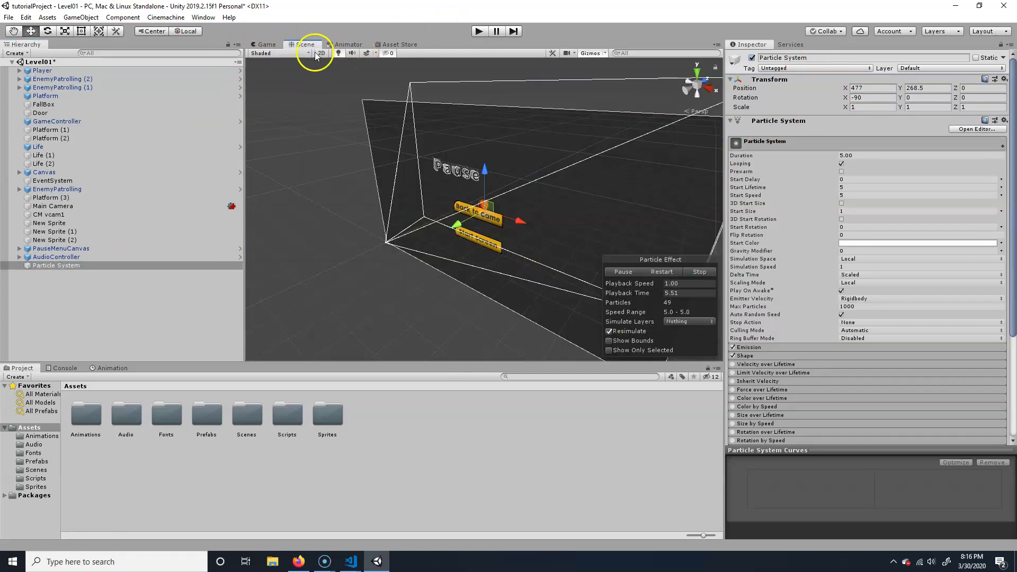
click(322, 53)
scroll(409, 265, up, 5)
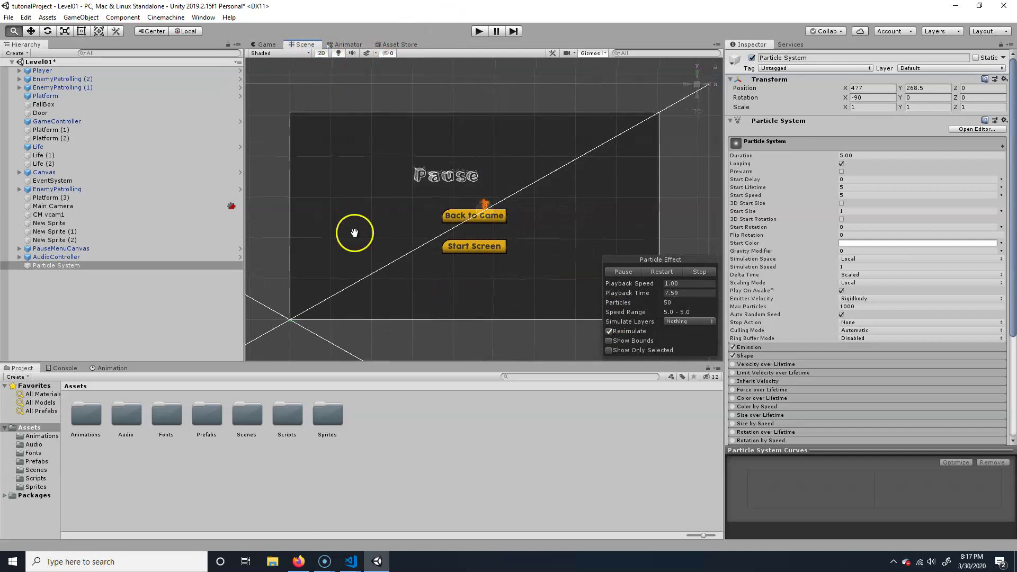
scroll(423, 240, up, 10)
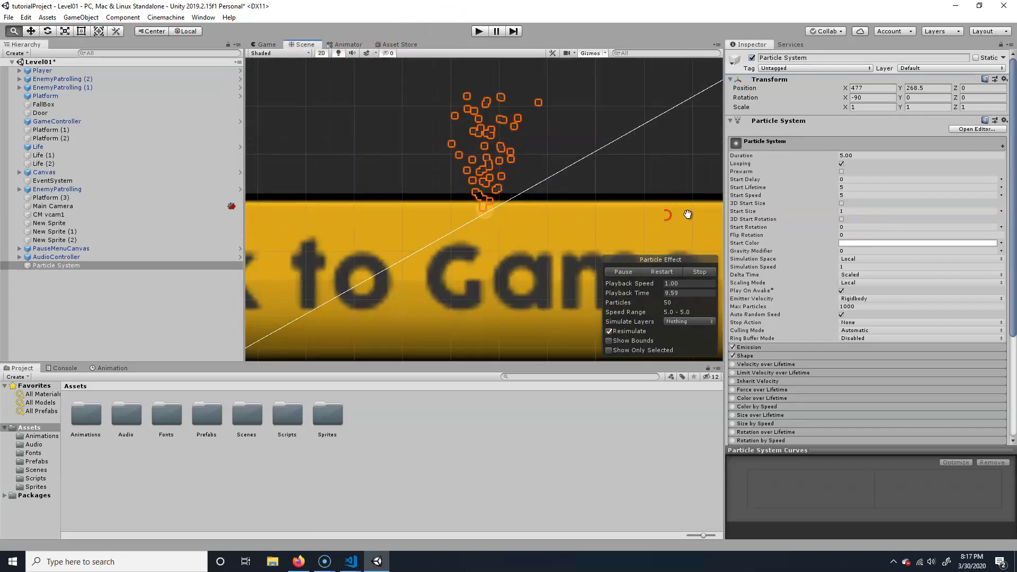
middle_drag(547, 224, 512, 275)
scroll(512, 266, up, 7)
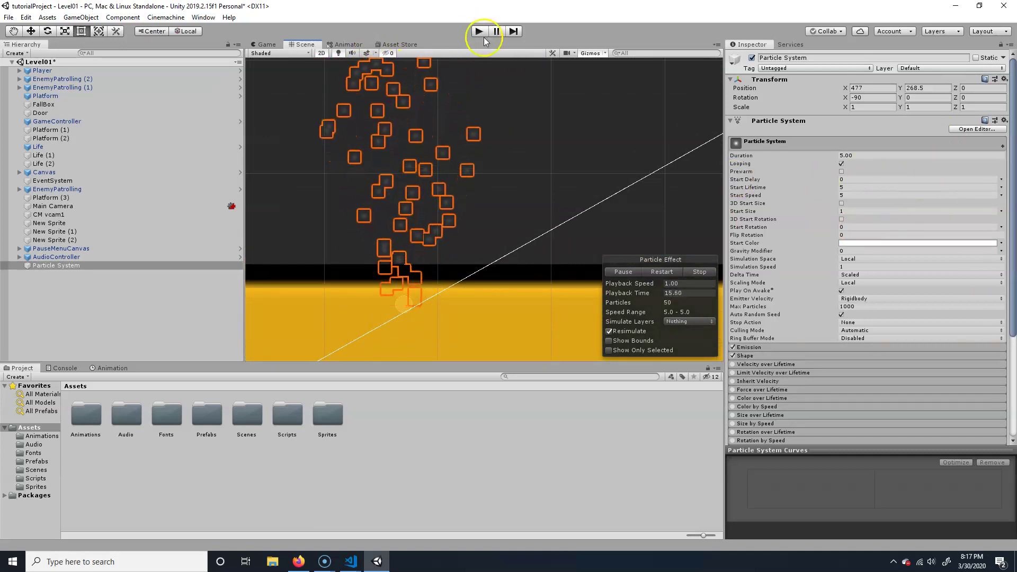
scroll(455, 279, down, 5)
scroll(456, 279, down, 4)
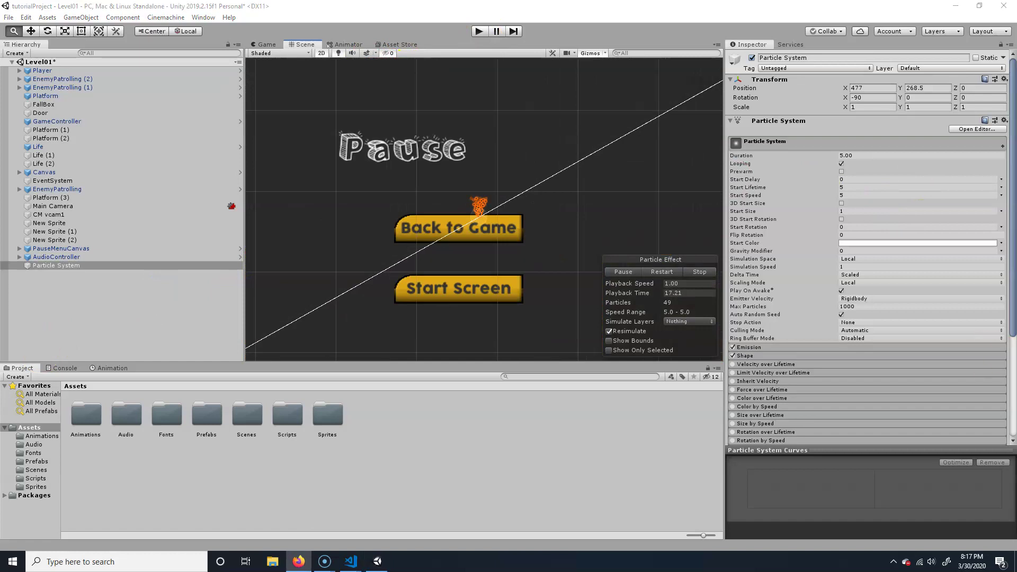
scroll(365, 318, down, 6)
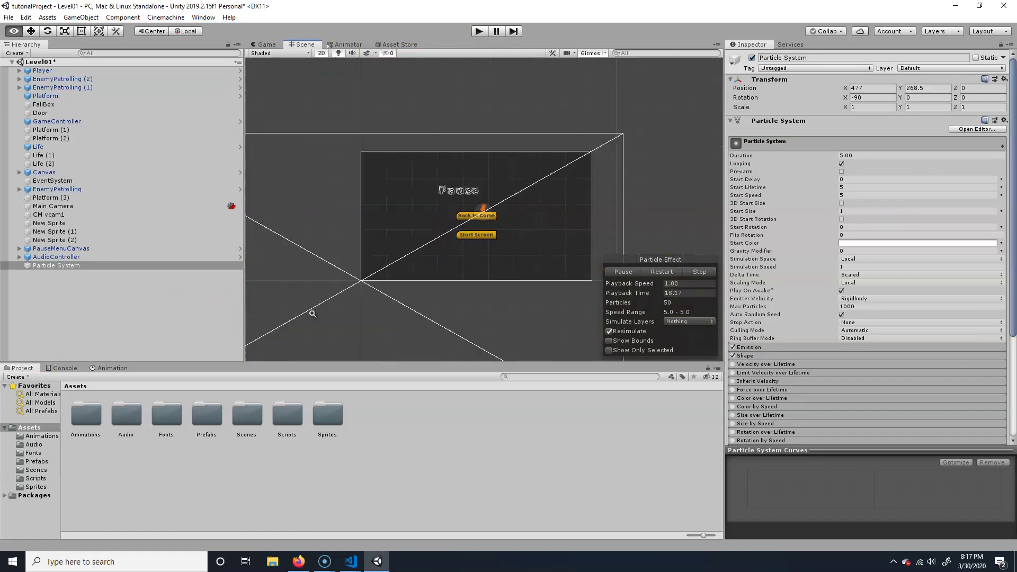
Set the Particle System's X and Y position to 0
click(869, 88)
text(0)
click(927, 87)
text(0)
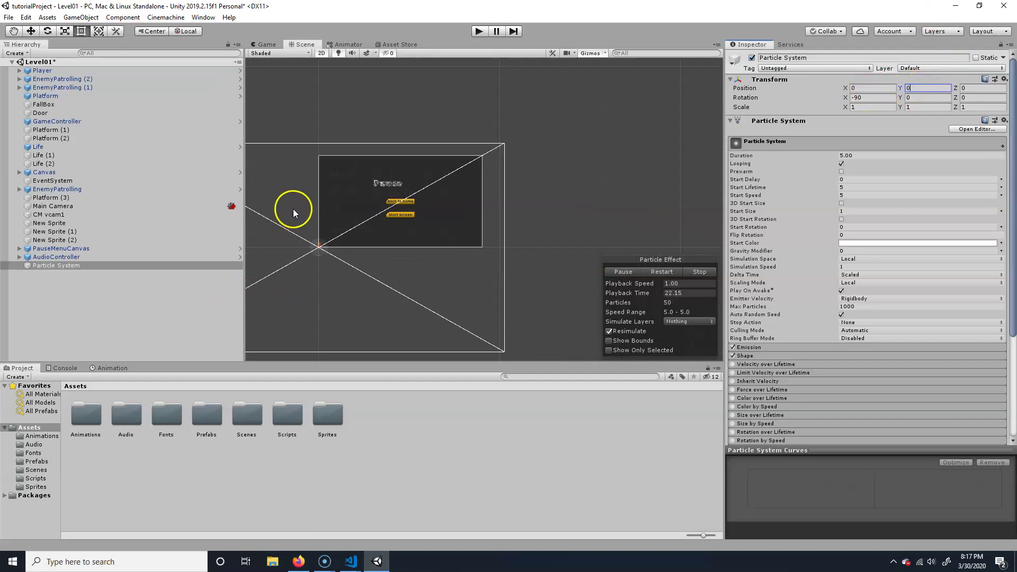
Play-test the level in the Game view to check the particles, and stop the game
click(266, 44)
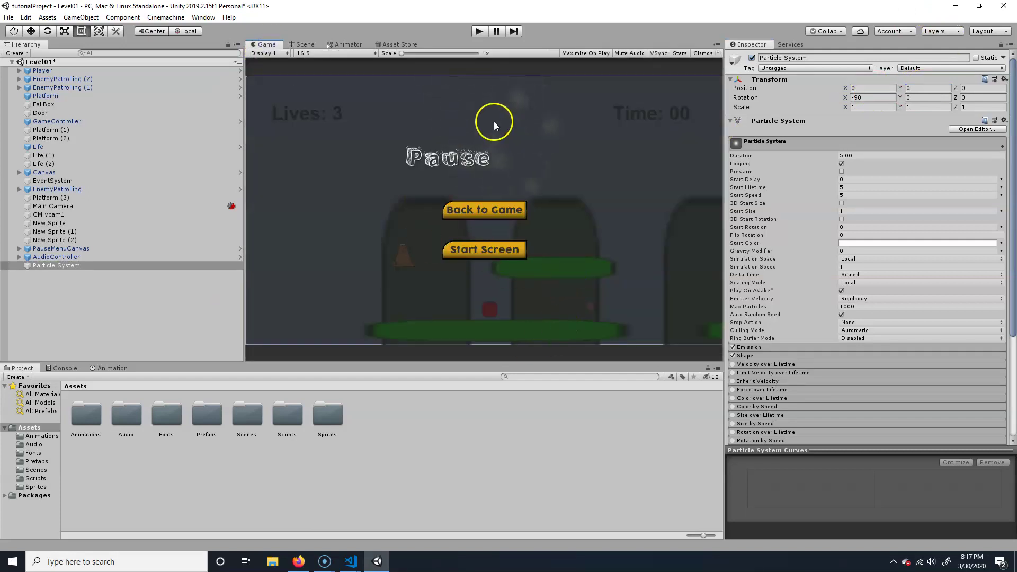
click(480, 31)
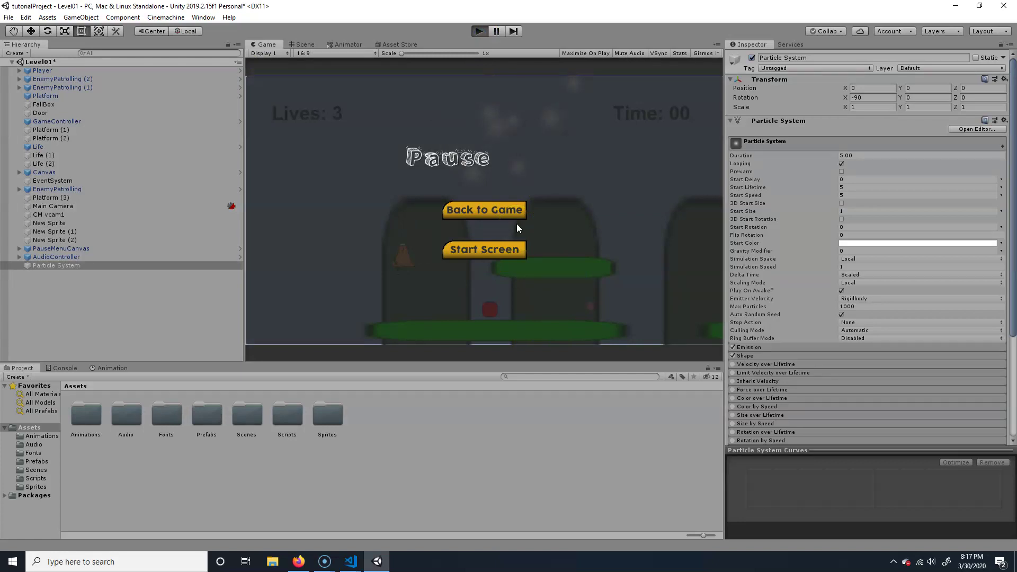
key(Escape)
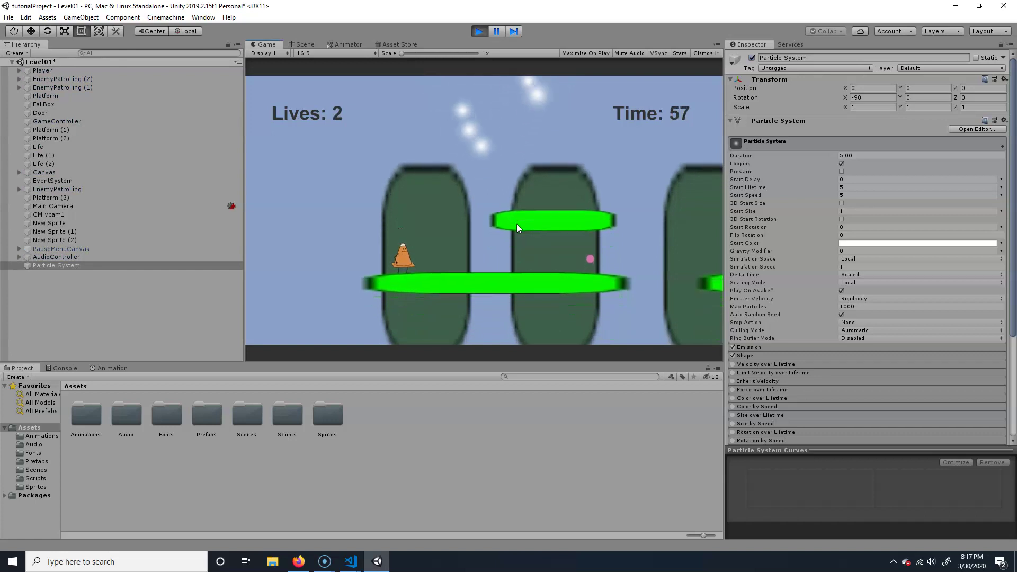
click(479, 32)
Preview the particle effect in the Scene view framed on the emitter, and stop its playback
click(301, 44)
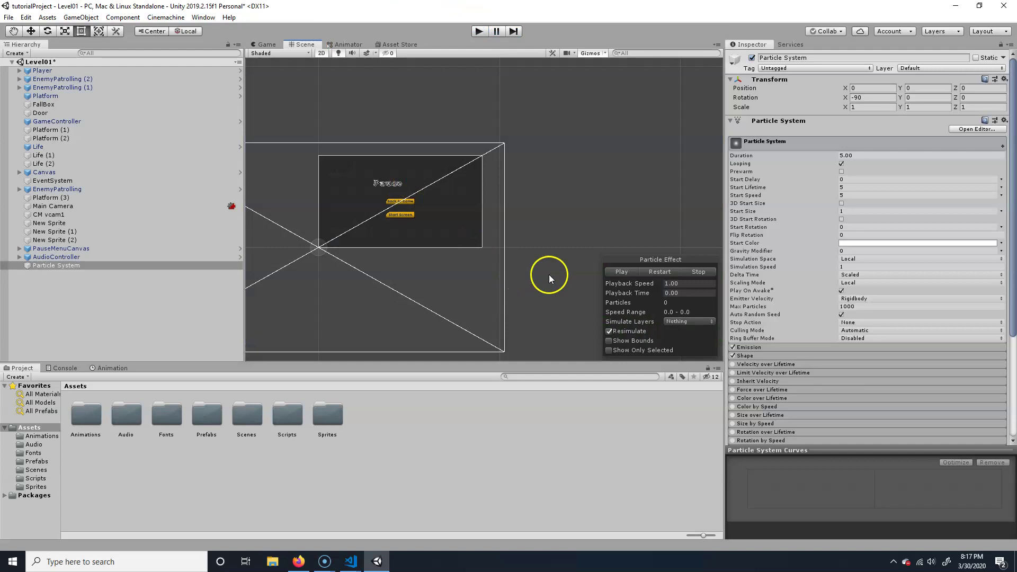
click(622, 271)
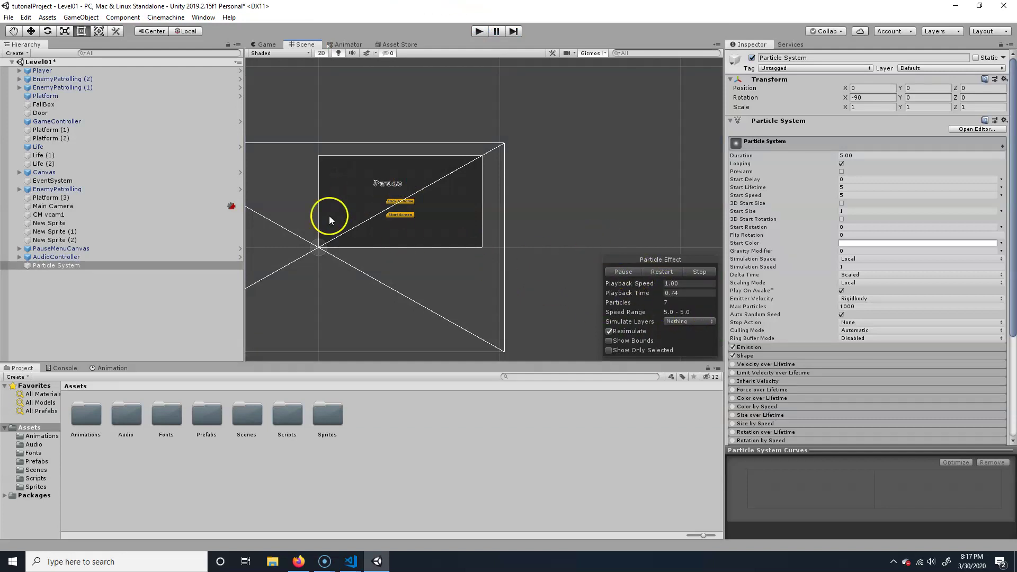
key(f)
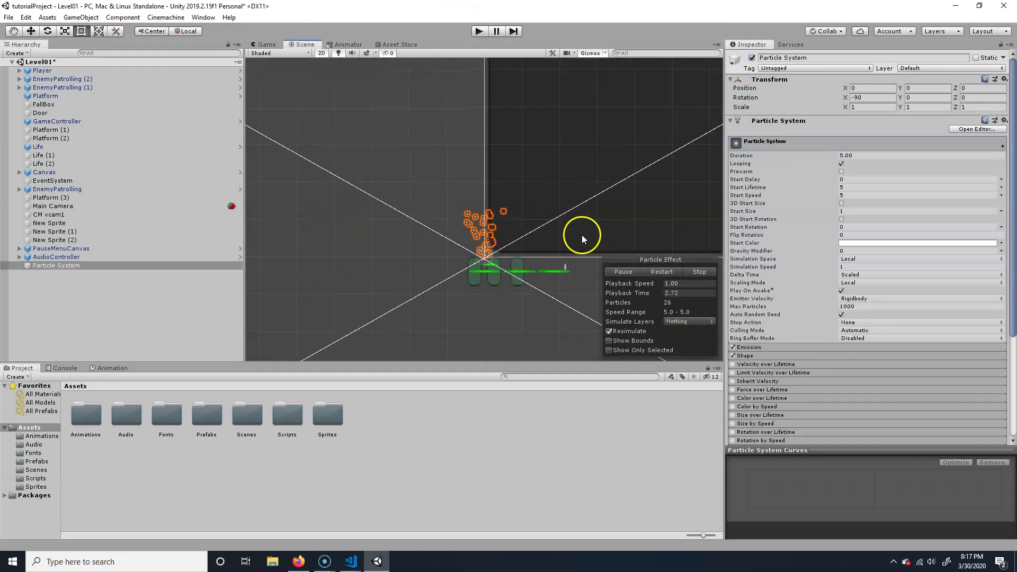
scroll(486, 279, up, 5)
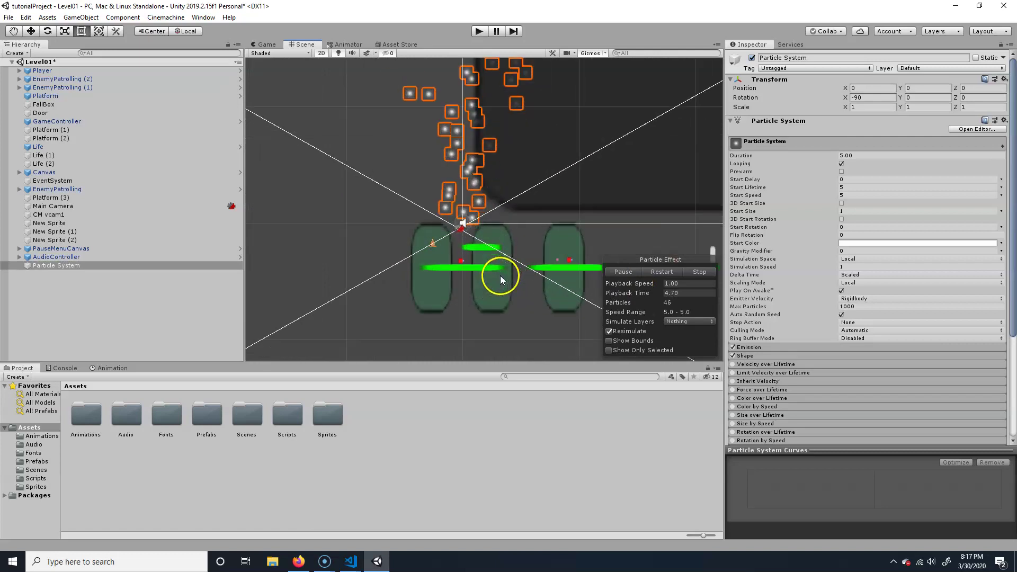
scroll(500, 276, up, 5)
middle_drag(419, 177, 434, 242)
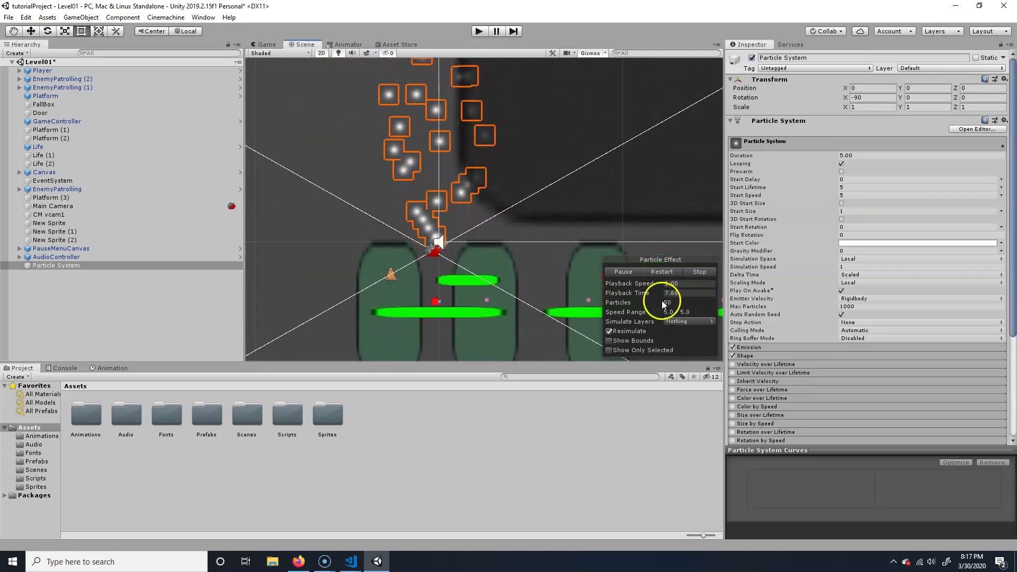
click(695, 272)
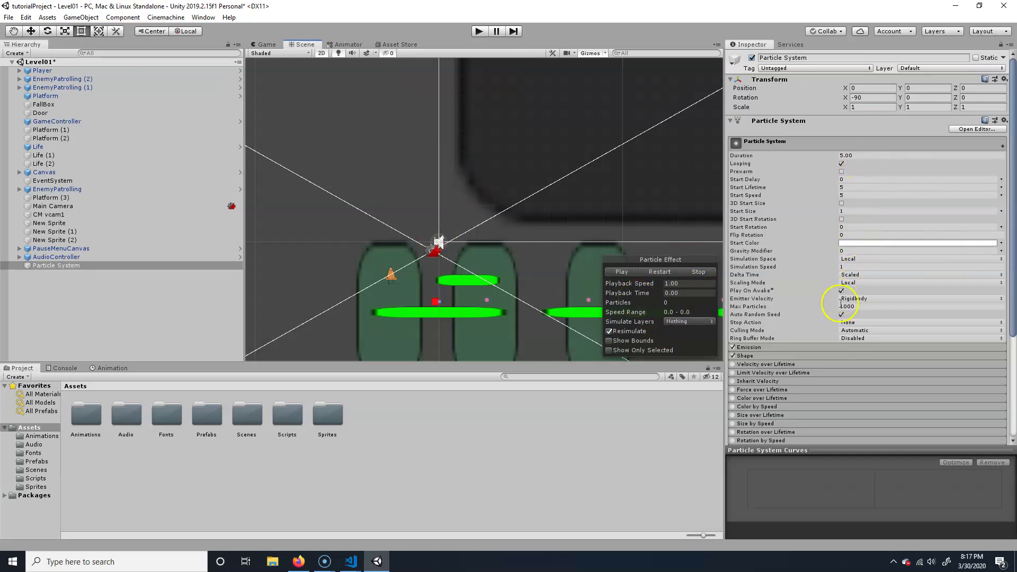
Review the Particle System's main properties and modules, and expand its Renderer module
scroll(802, 268, down, 5)
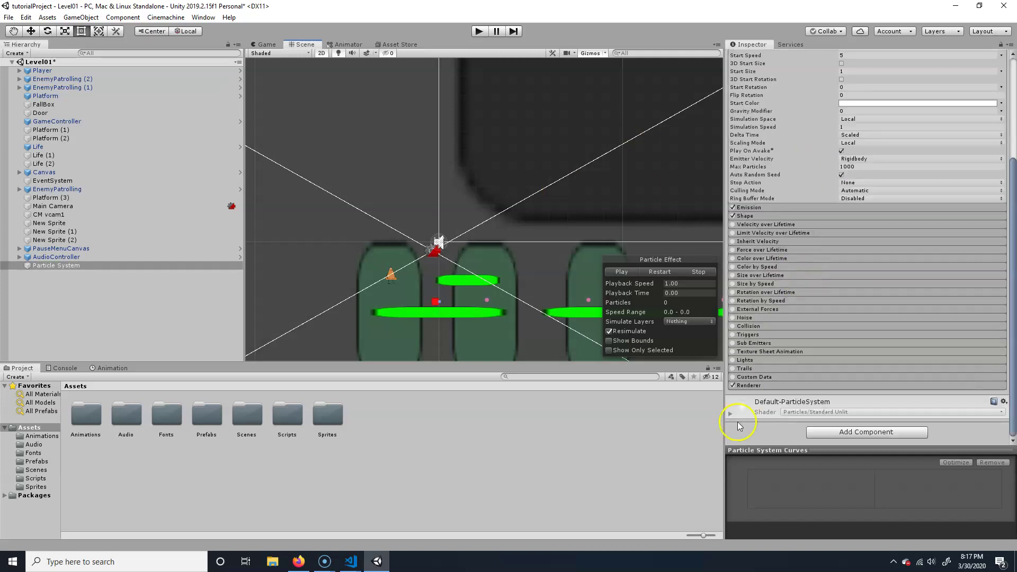
scroll(785, 238, up, 3)
scroll(786, 239, down, 3)
scroll(798, 344, up, 5)
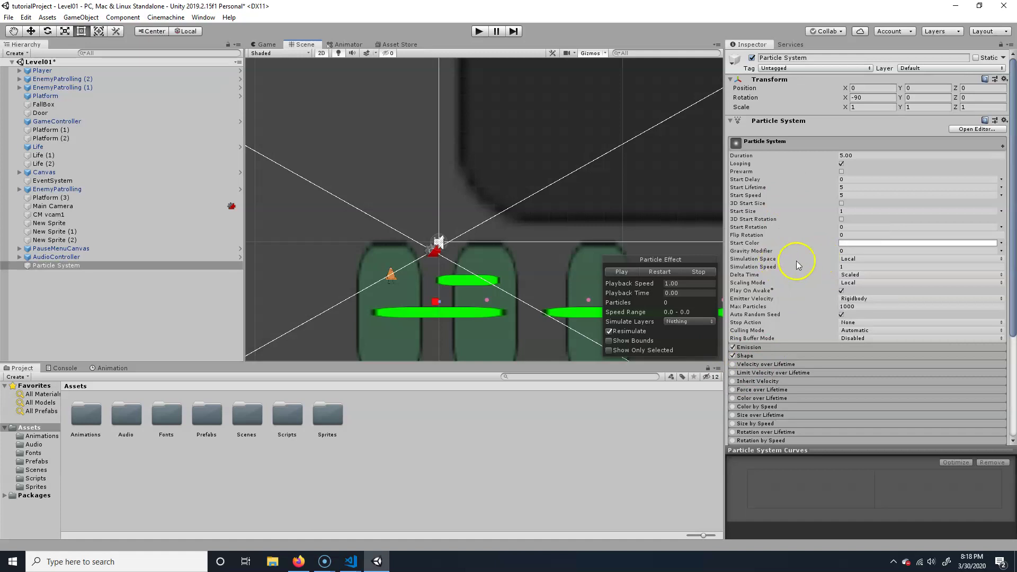
scroll(834, 272, down, 5)
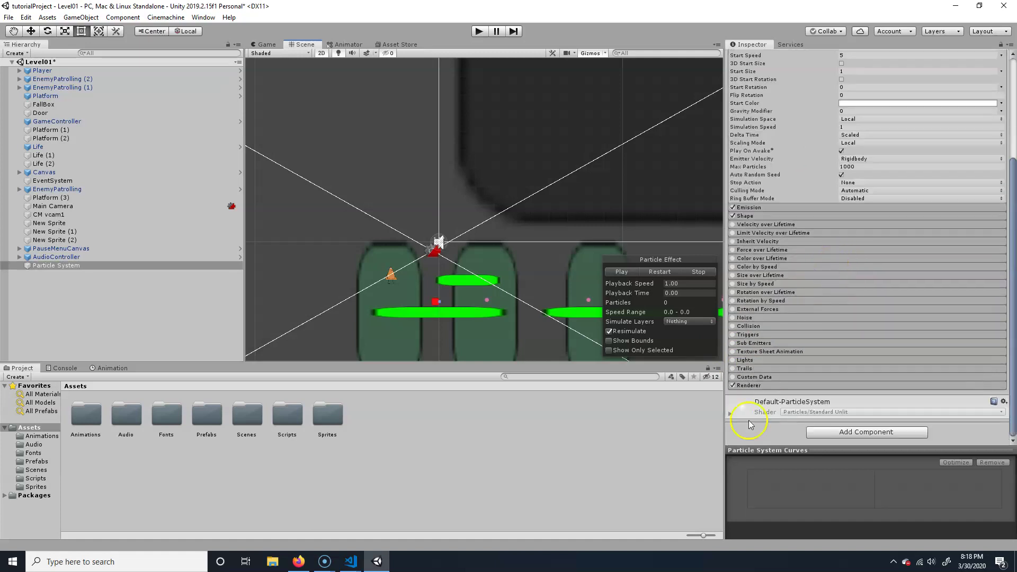
click(788, 389)
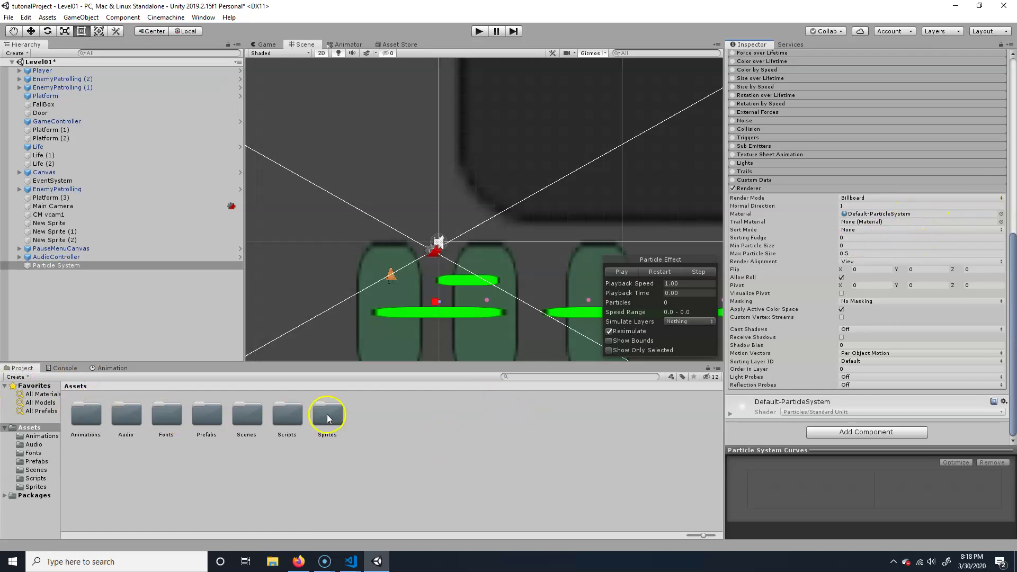
Create a folder named Materials in the project's Assets folder
right_click(374, 408)
mouse_move(469, 162)
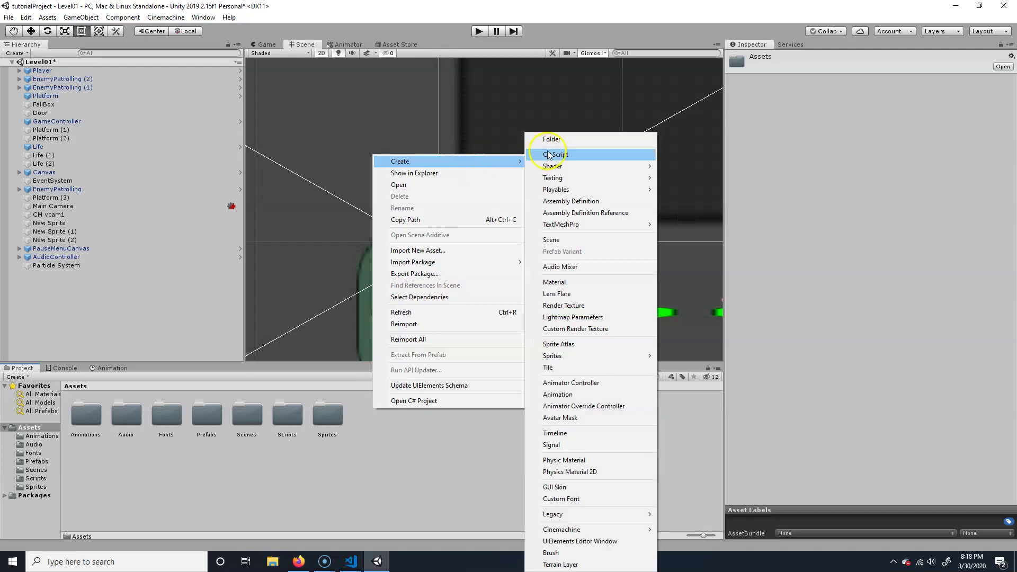
click(564, 139)
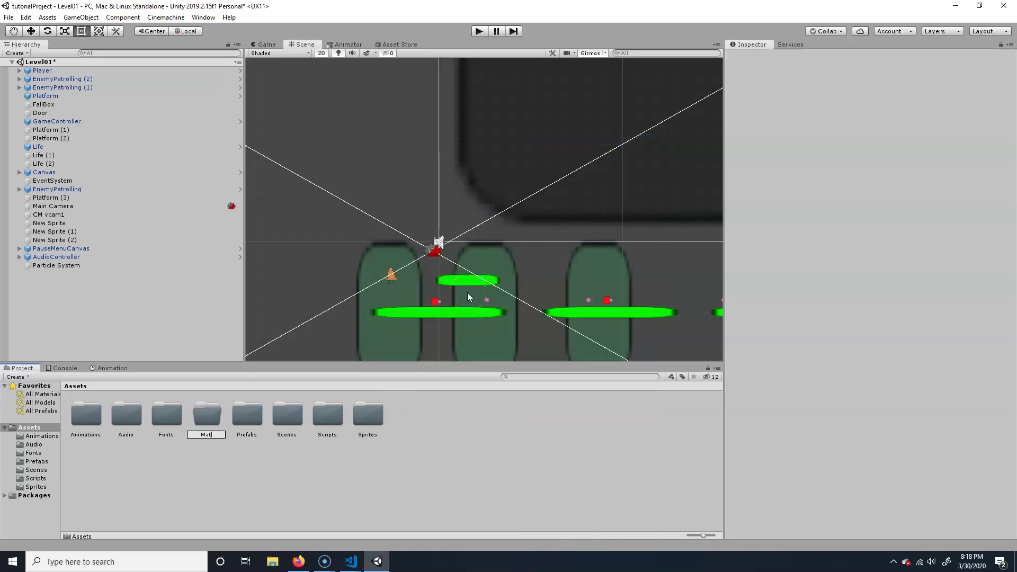
text(Materials)
key(Return)
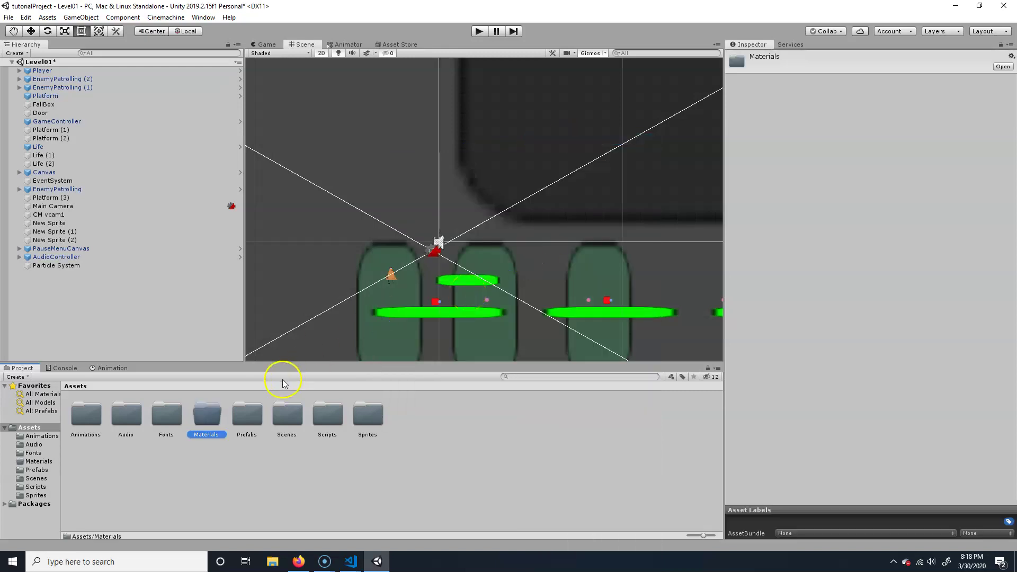
Create a material named SmokePuffMaterial inside the Materials folder
double_click(207, 415)
right_click(141, 428)
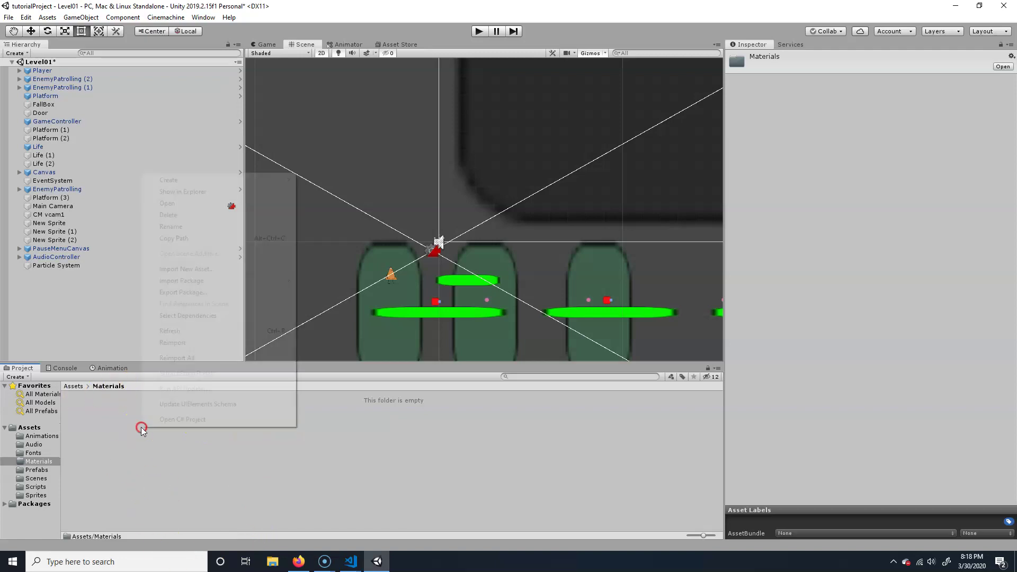
mouse_move(201, 180)
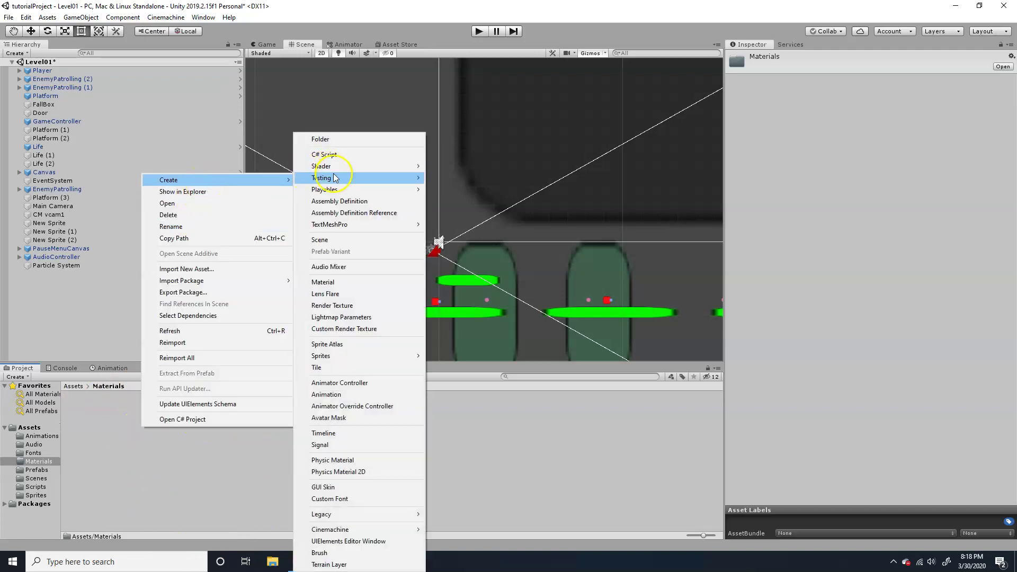
click(351, 282)
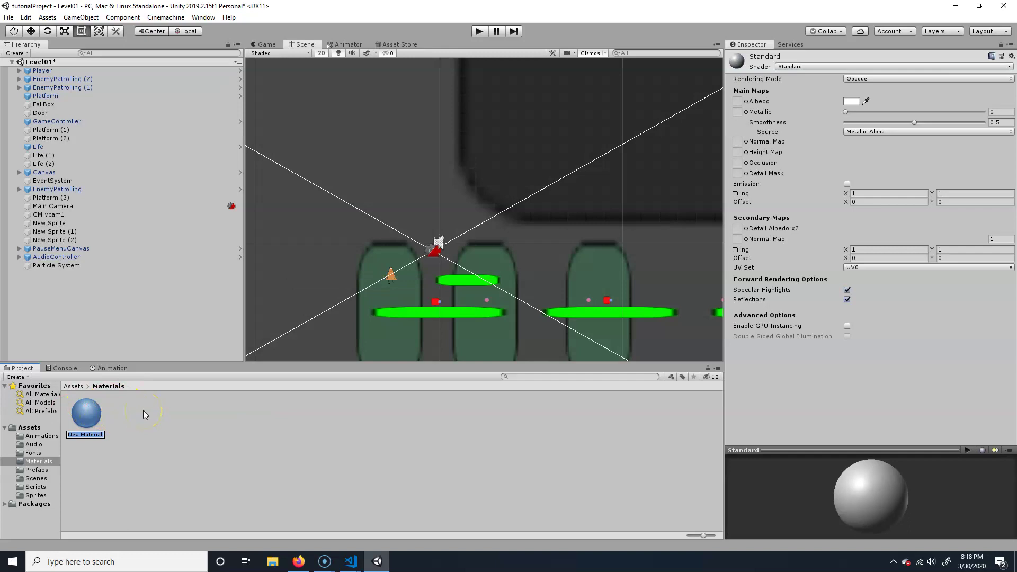
text(Smoke)
text(PuffMater)
text(ial)
key(Return)
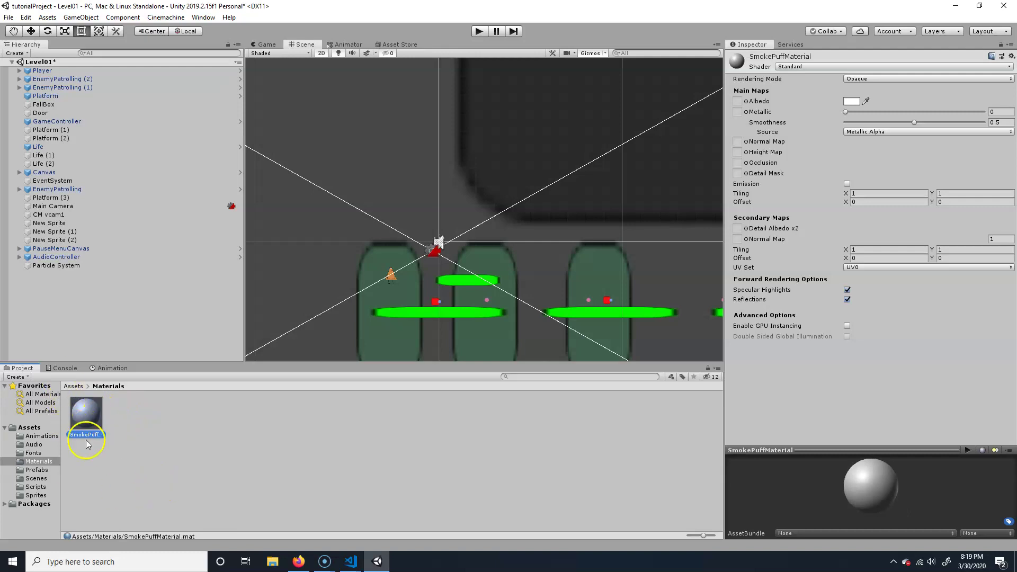
Try the Particles/Standard Surface shader on SmokePuffMaterial
click(846, 67)
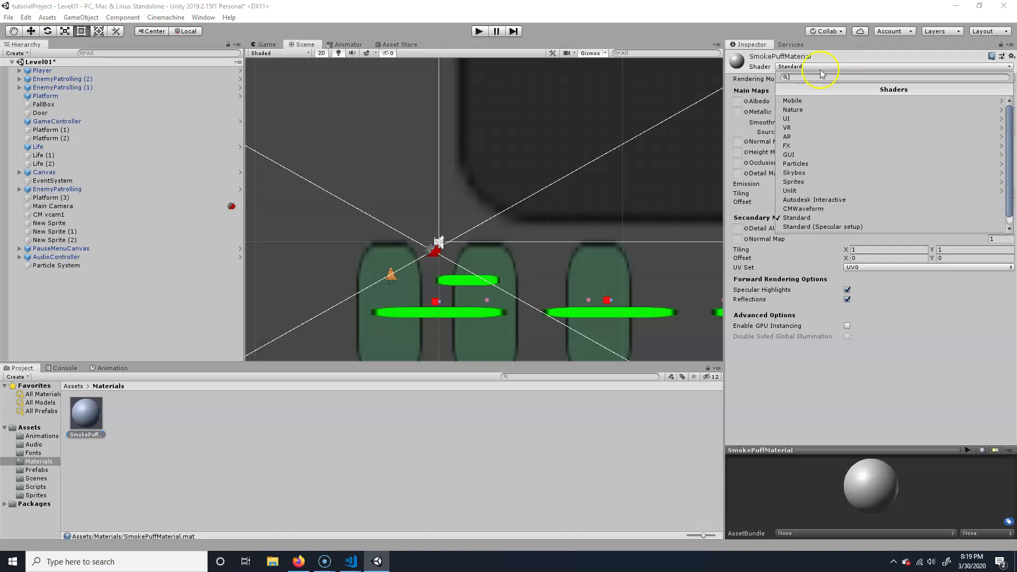
click(820, 56)
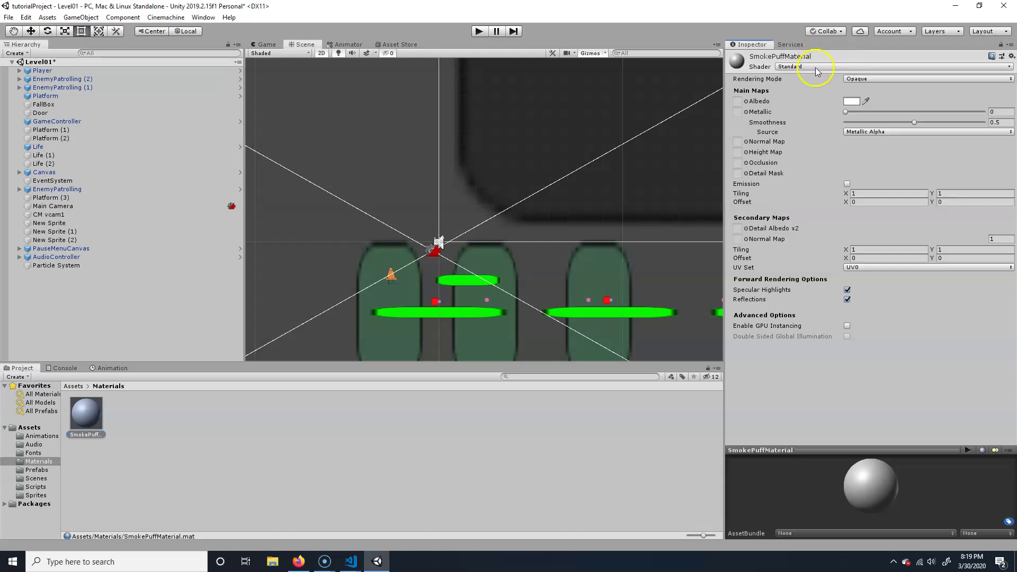
click(817, 68)
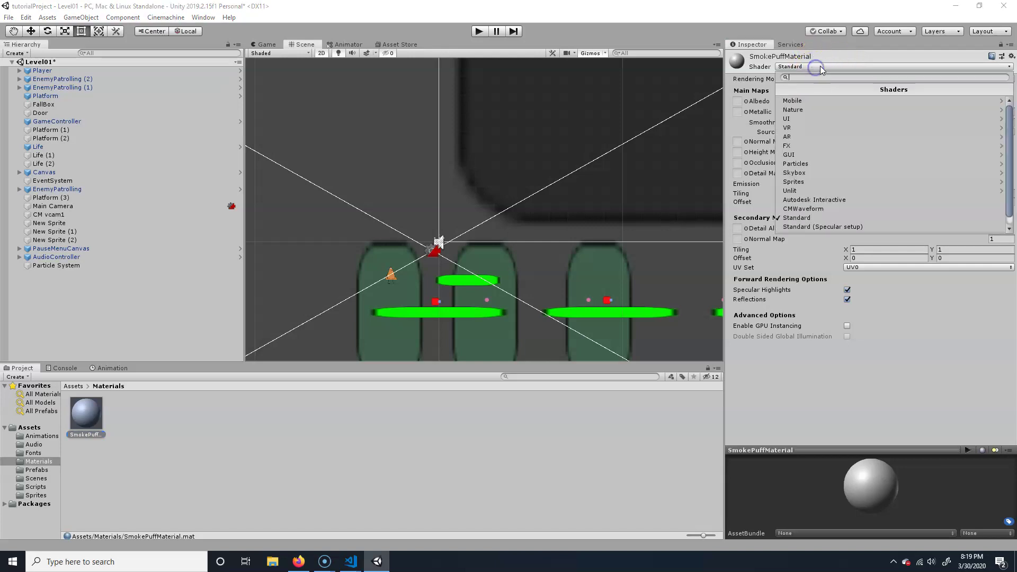
click(810, 164)
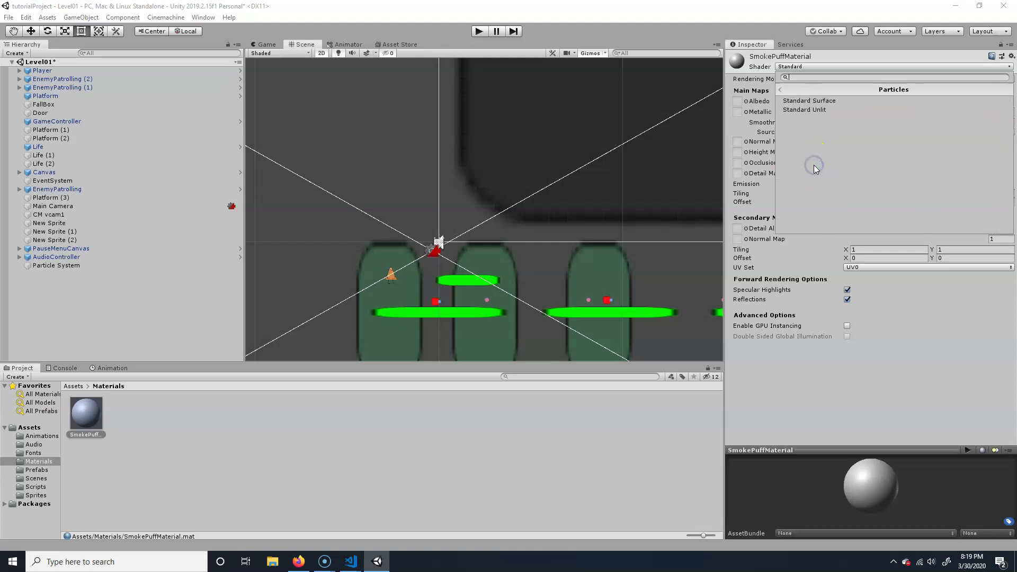
click(846, 101)
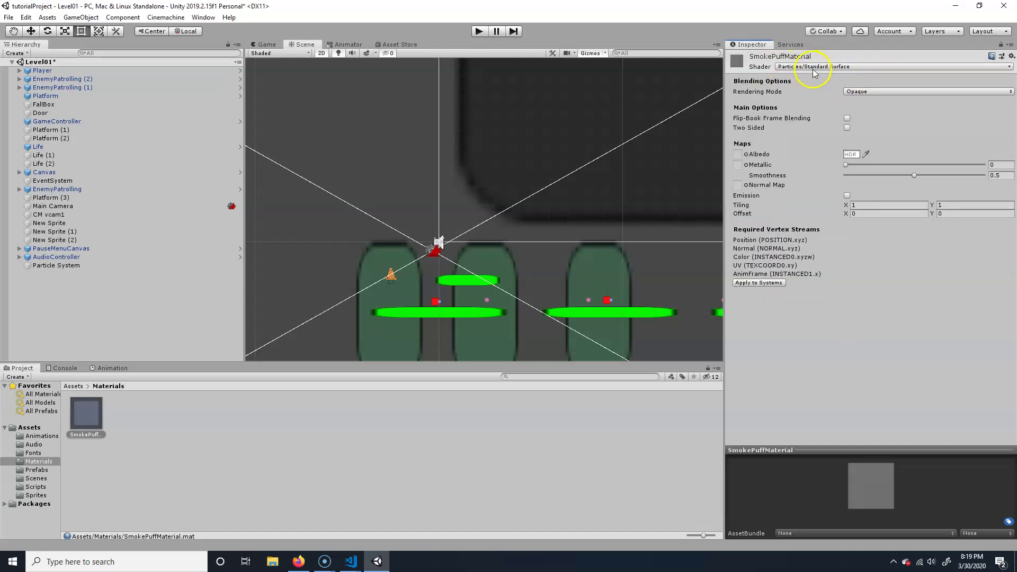
Set SmokePuffMaterial's shader to Particles/Standard Unlit and assign the smokePuff texture as its Albedo map
click(867, 67)
click(820, 164)
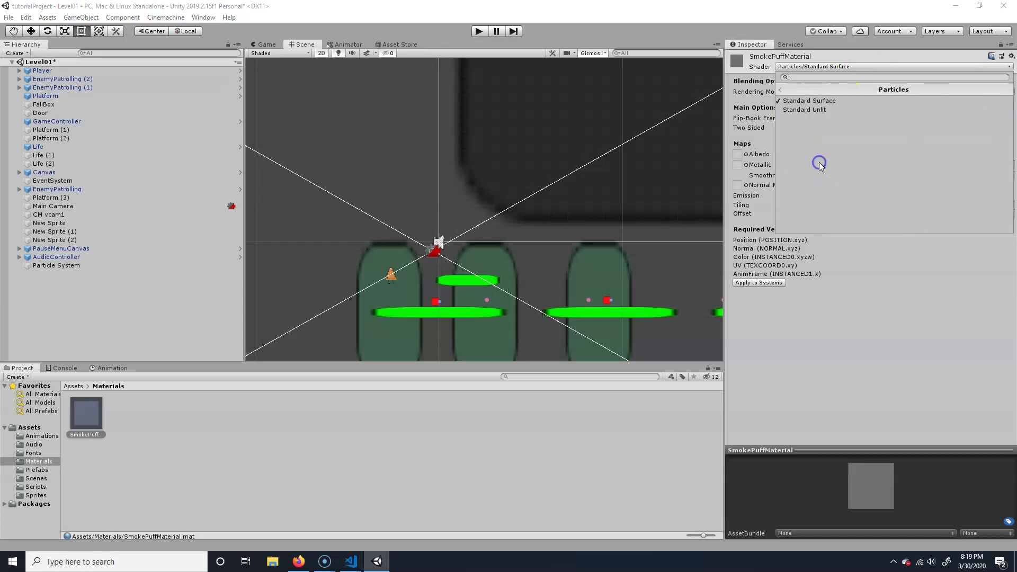
click(831, 110)
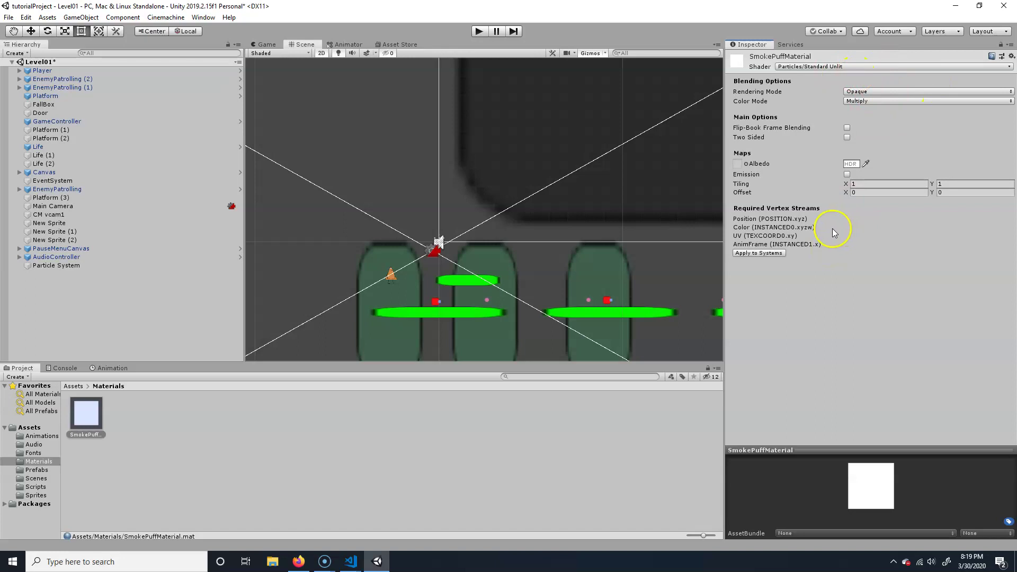
click(746, 165)
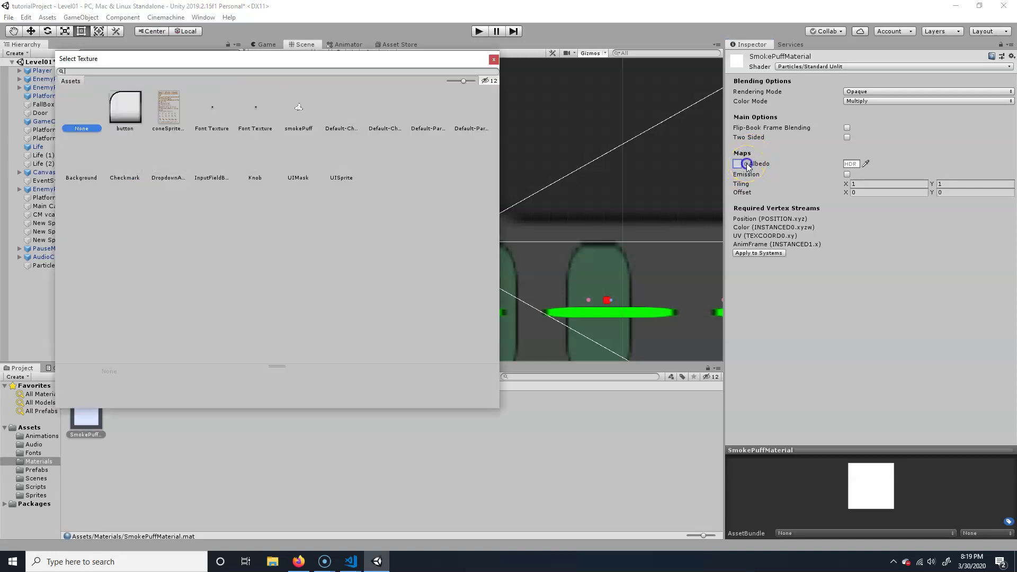
double_click(297, 109)
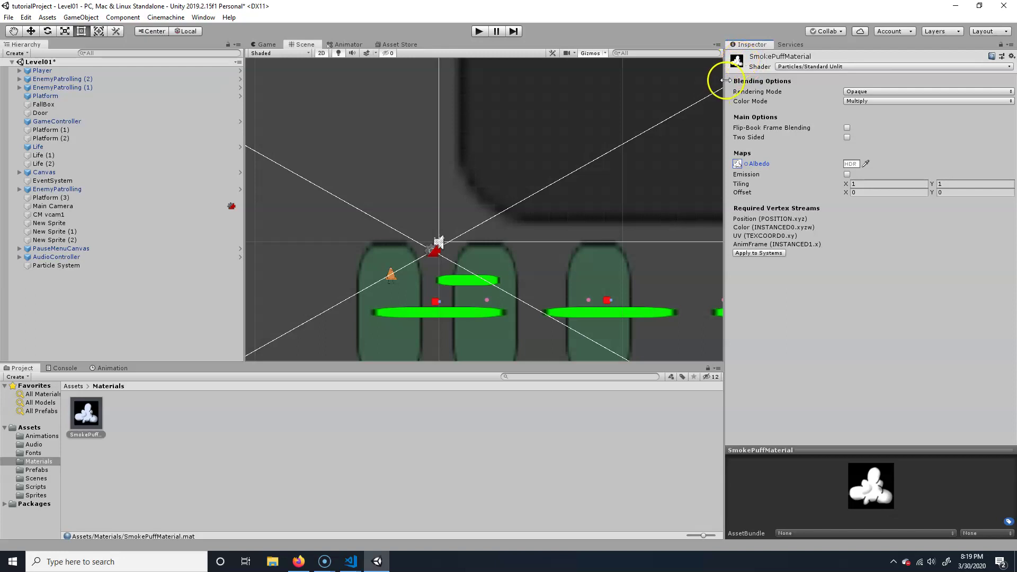
Assign SmokePuffMaterial as the material in the Particle System's Renderer module
click(58, 265)
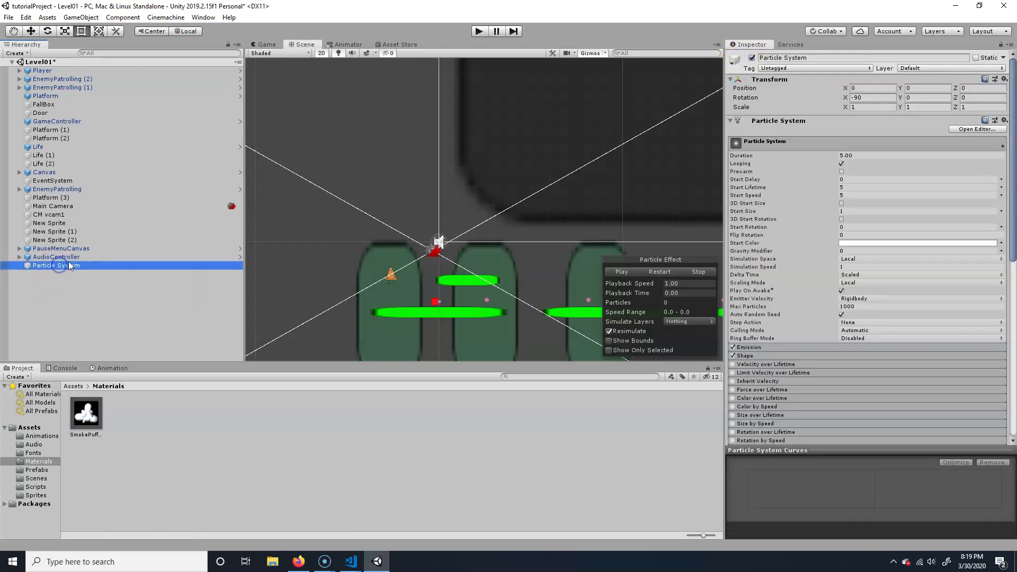
scroll(910, 332, down, 10)
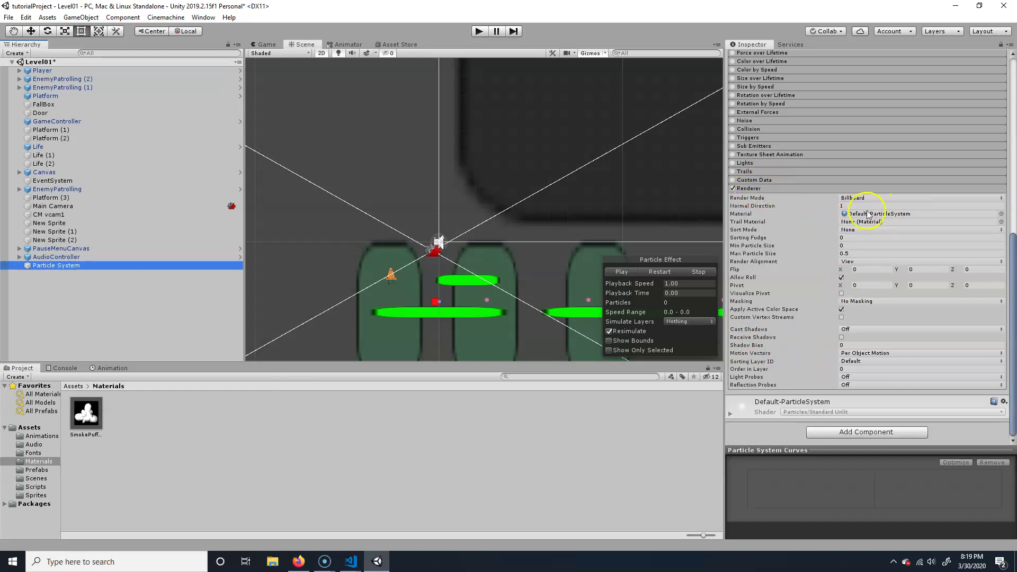
drag(86, 414, 902, 214)
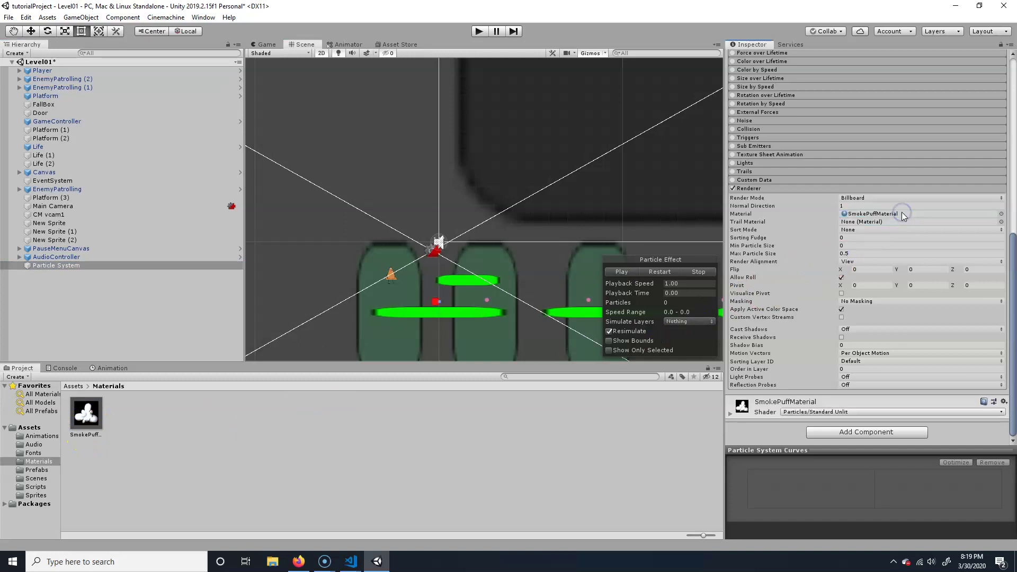
Play the particle effect in the Scene view and examine the smoke puffs up close
click(614, 273)
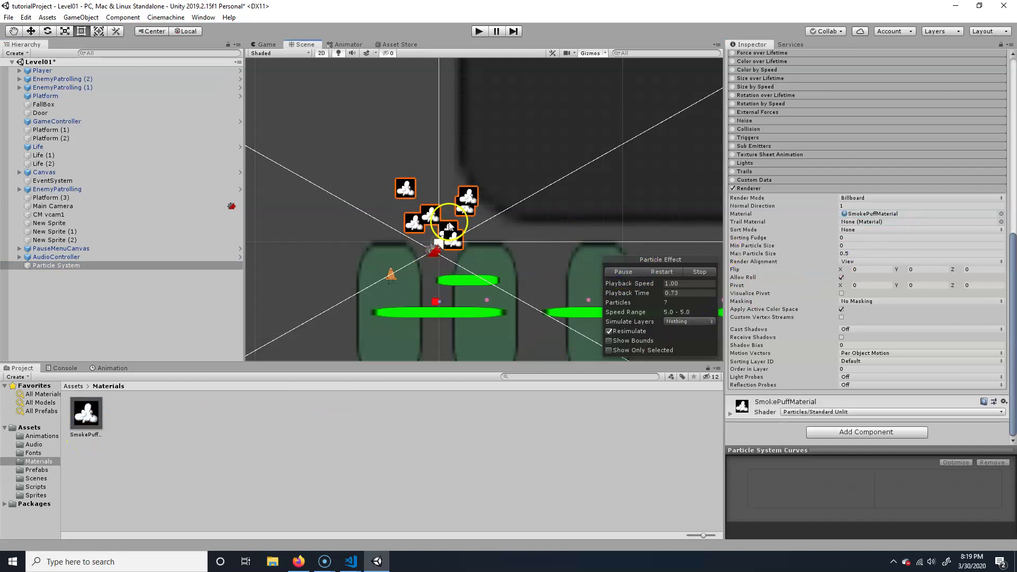
scroll(450, 208, up, 5)
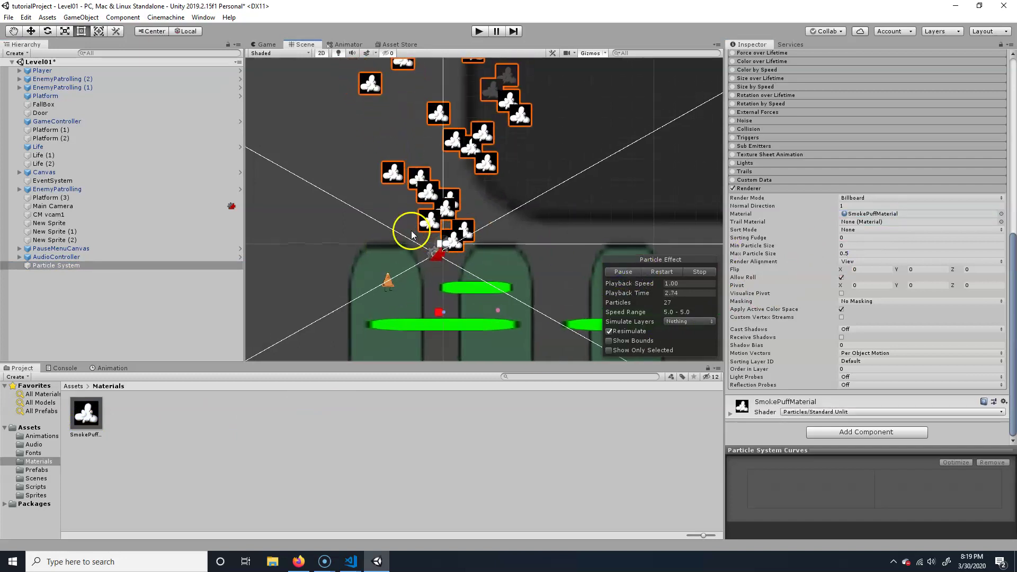
scroll(478, 269, up, 2)
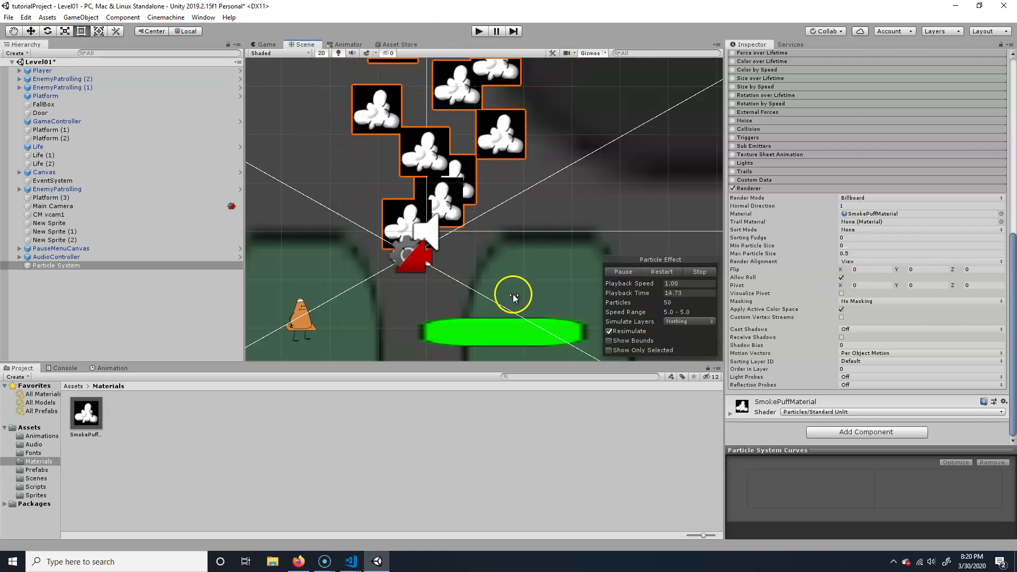
Set SmokePuffMaterial's rendering mode to Fade and its color mode to Overlay, trying Additive first
click(83, 428)
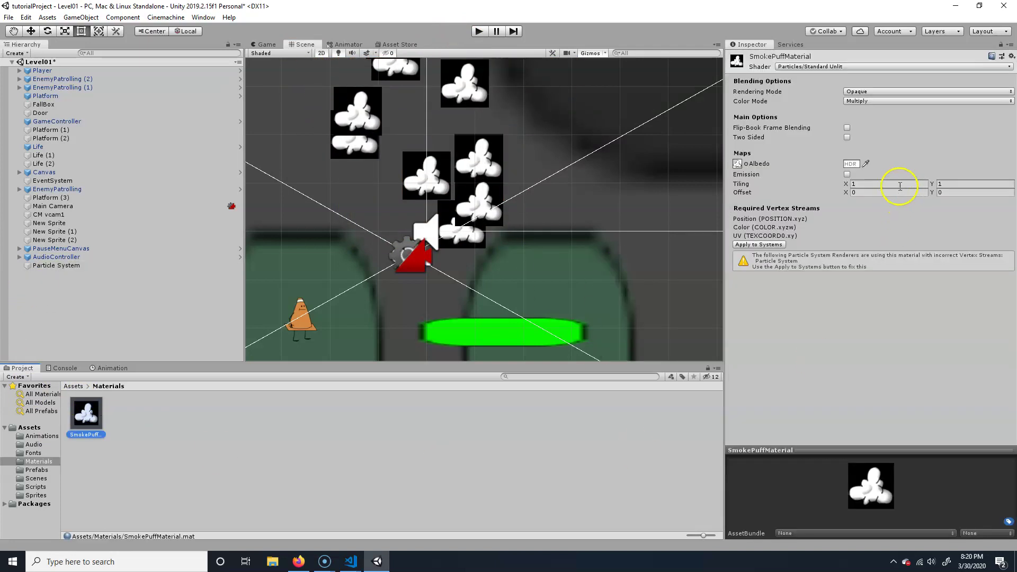
click(873, 92)
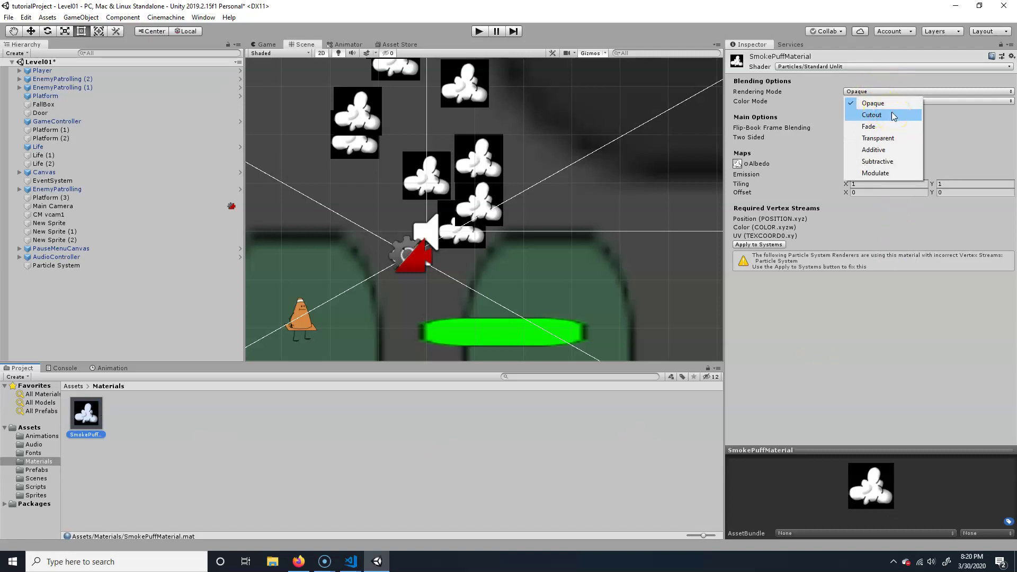
click(895, 129)
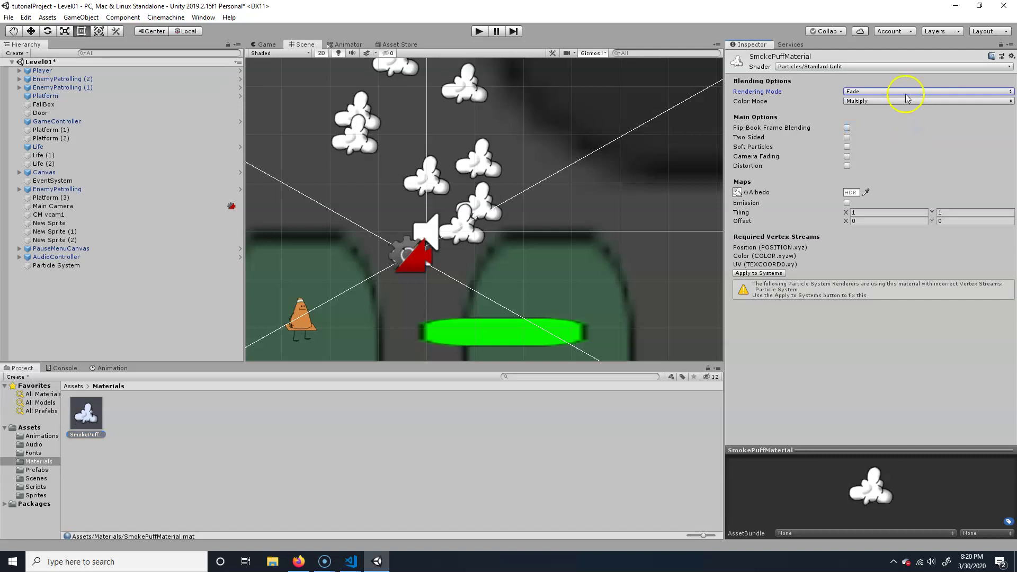
click(888, 103)
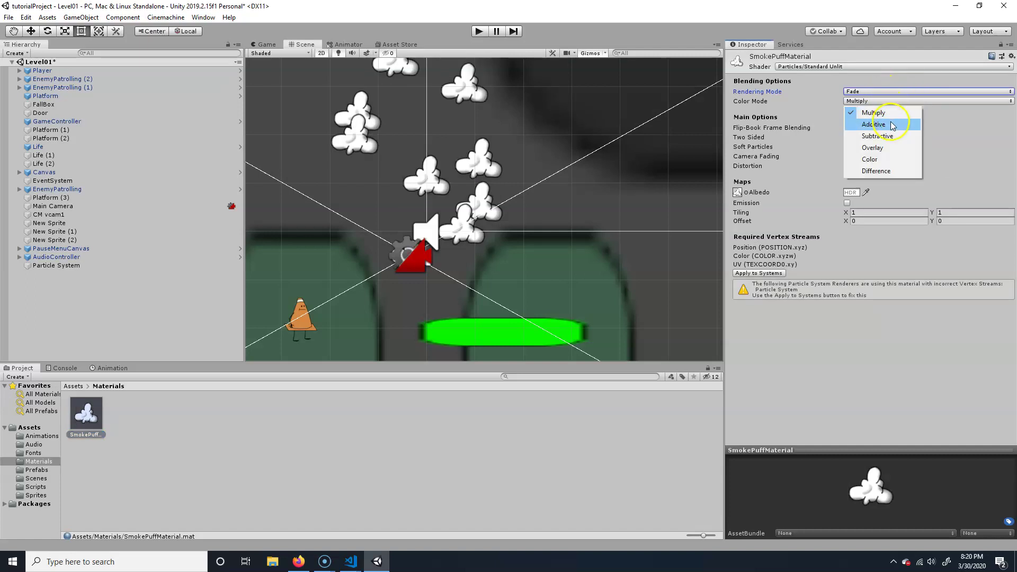
click(891, 125)
click(896, 101)
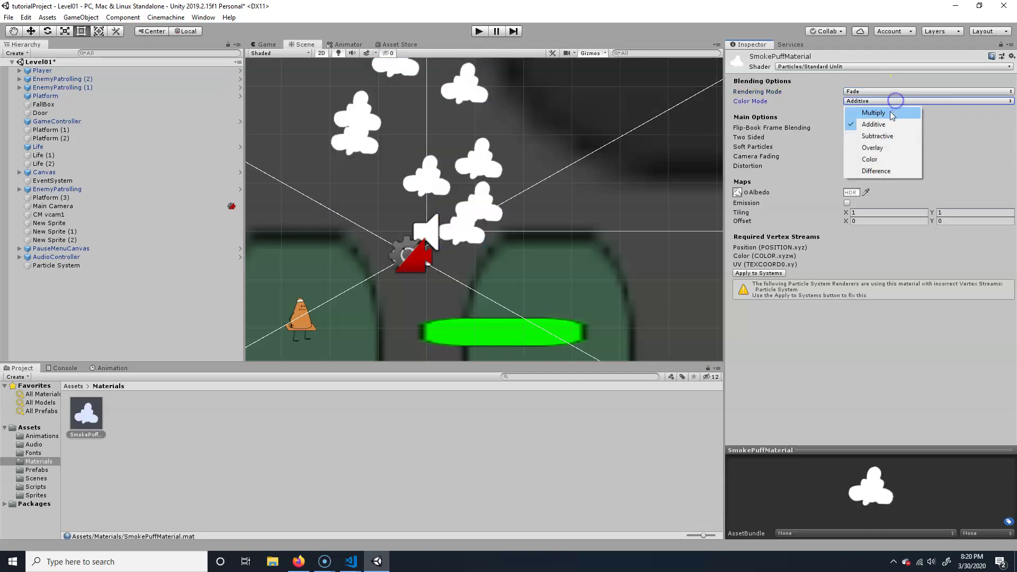
click(883, 147)
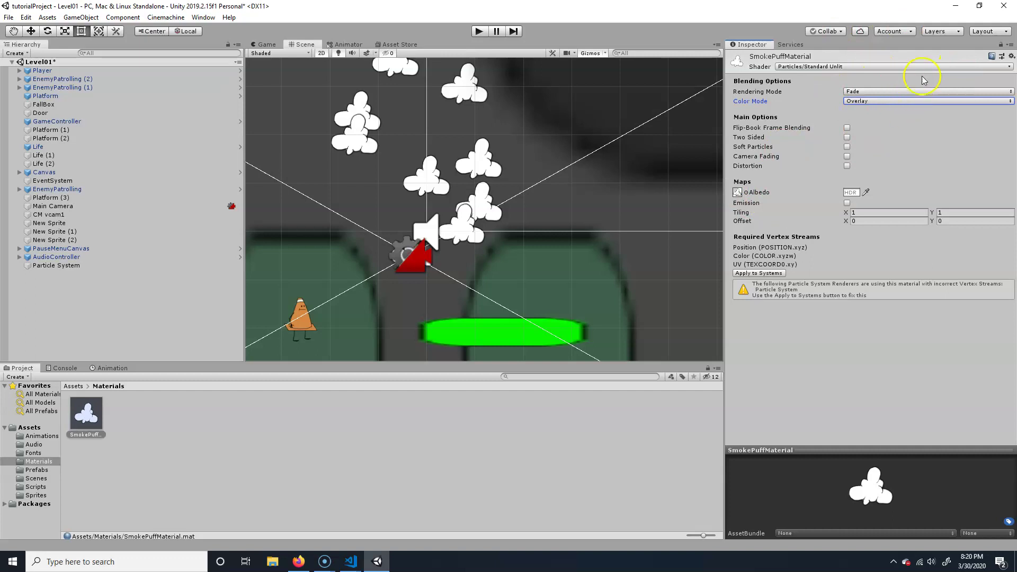
Rename the Particle System object to SmokePuffParticleSystem
click(62, 265)
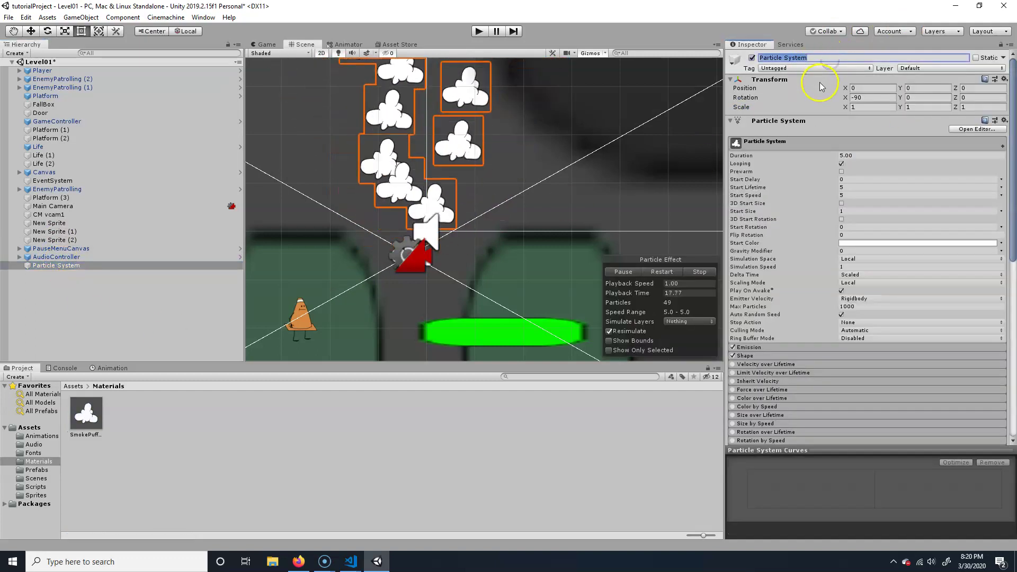
text(SmokePuff)
key(BackSpace)
text(f)
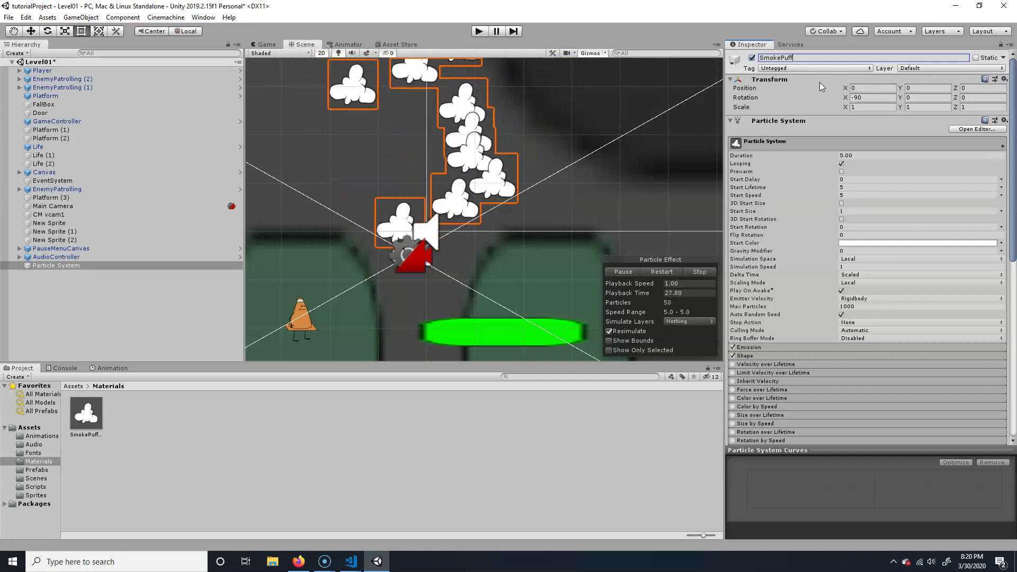
text(ParticleSystem)
key(Return)
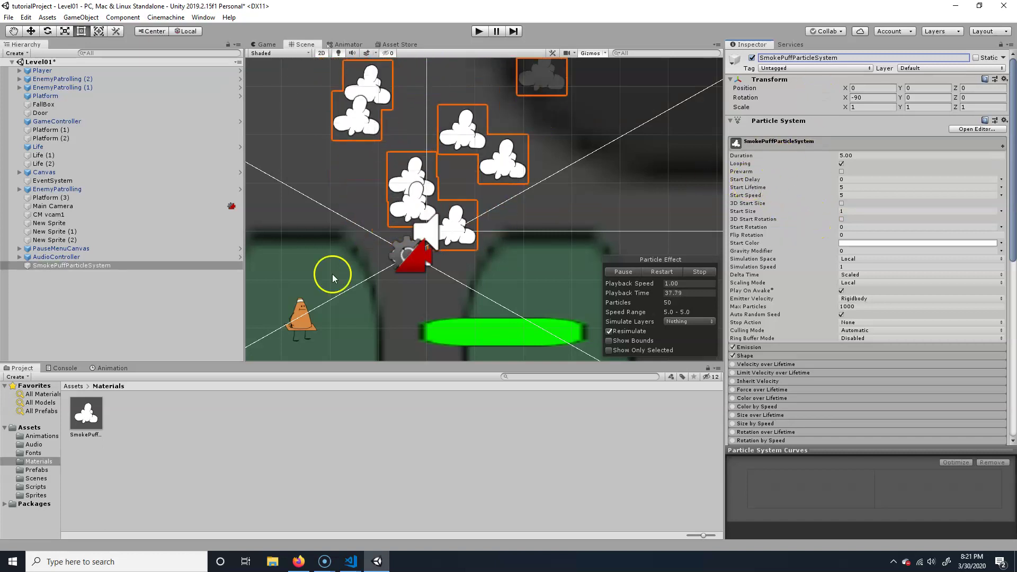
Turn off looping for the smoke-puff particle system and preview the effect in the Scene view
scroll(408, 221, down, 5)
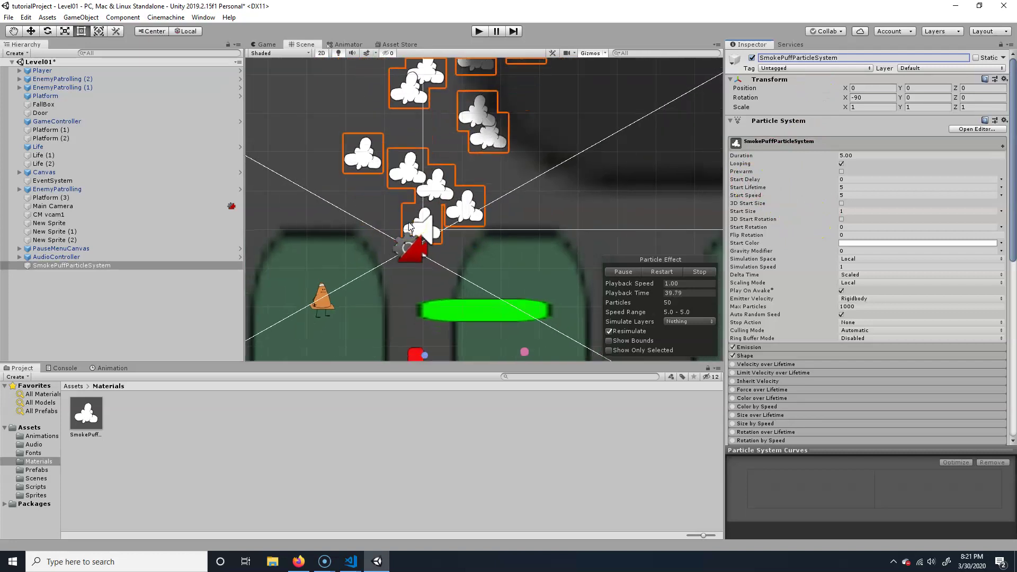
scroll(409, 221, up, 1)
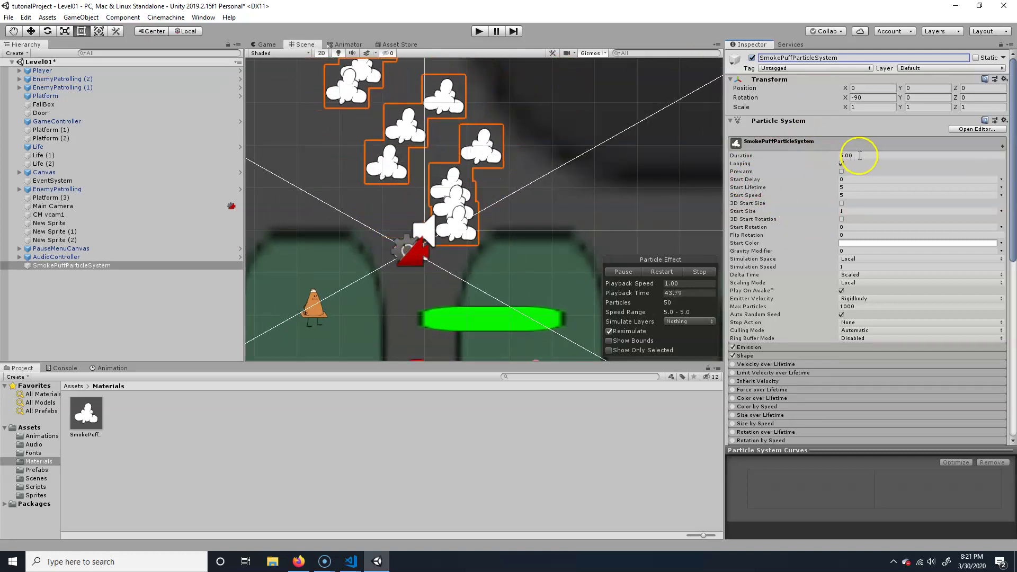
click(842, 164)
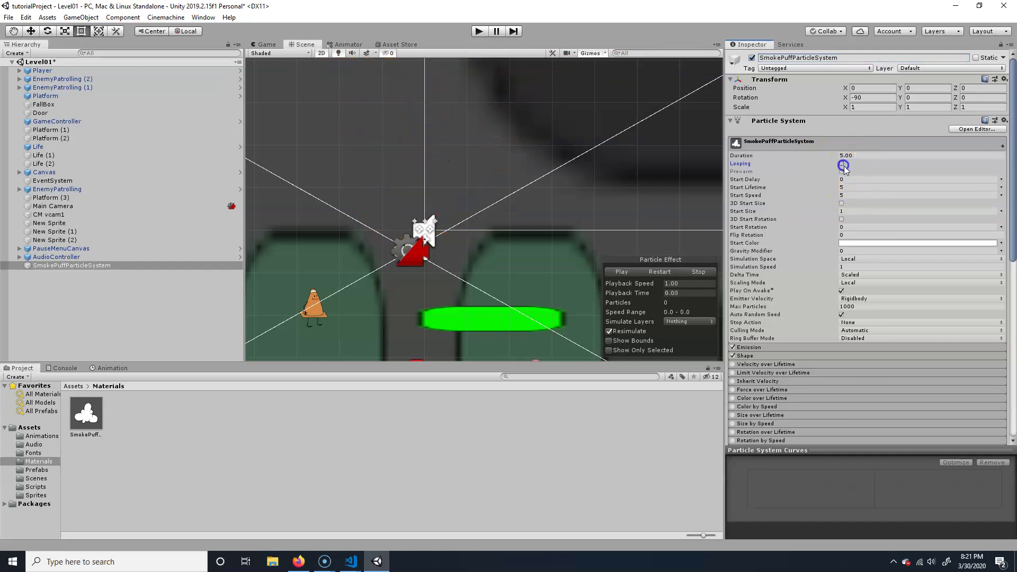
click(621, 273)
Set the smoke-puff particle system's duration to 1 and replay the effect preview
click(889, 155)
text(1)
key(Return)
click(621, 271)
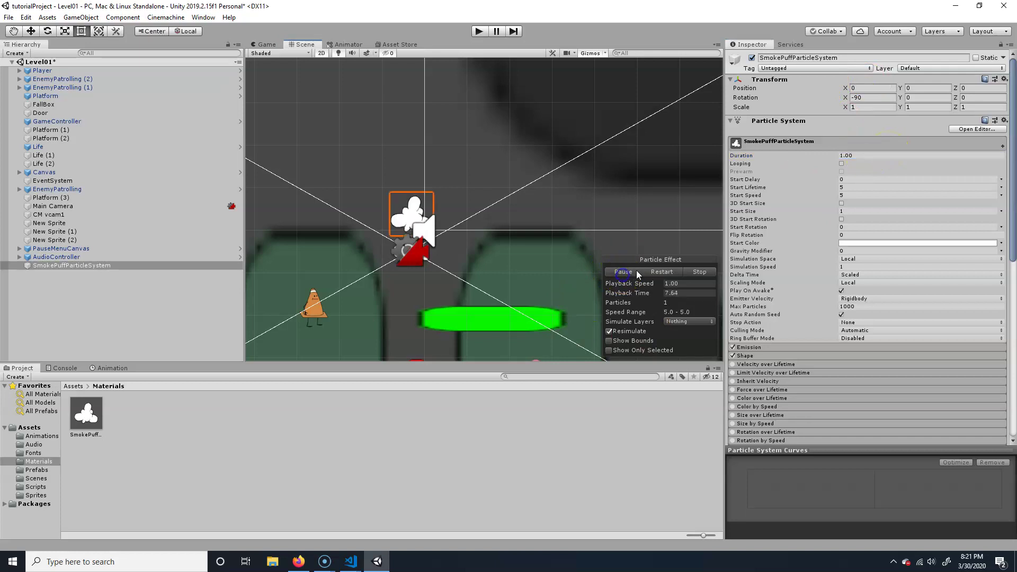
Try a duration of 0.10 for the smoke-puff particle system, preview it, and restore the duration to 1
click(626, 272)
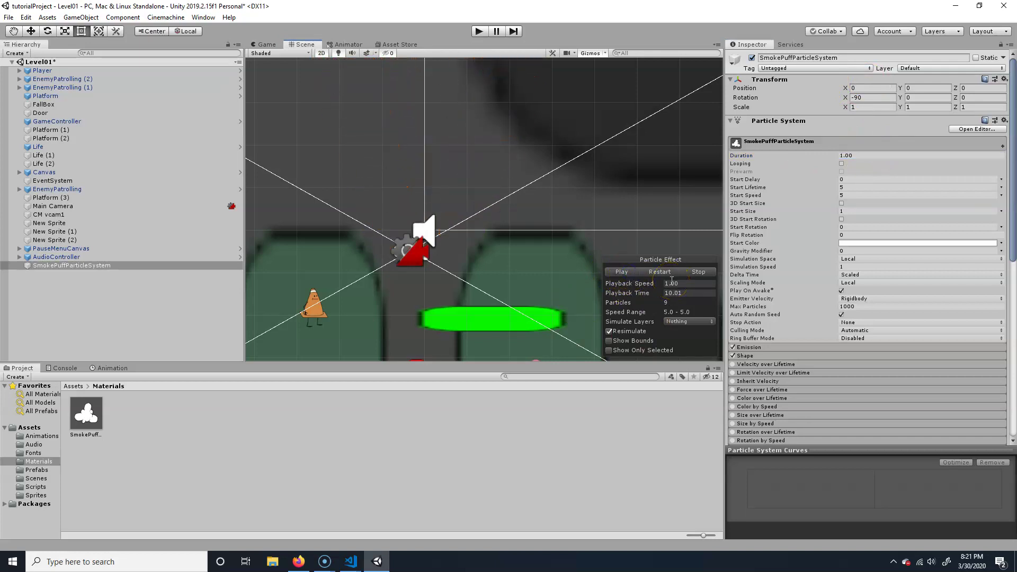
click(860, 154)
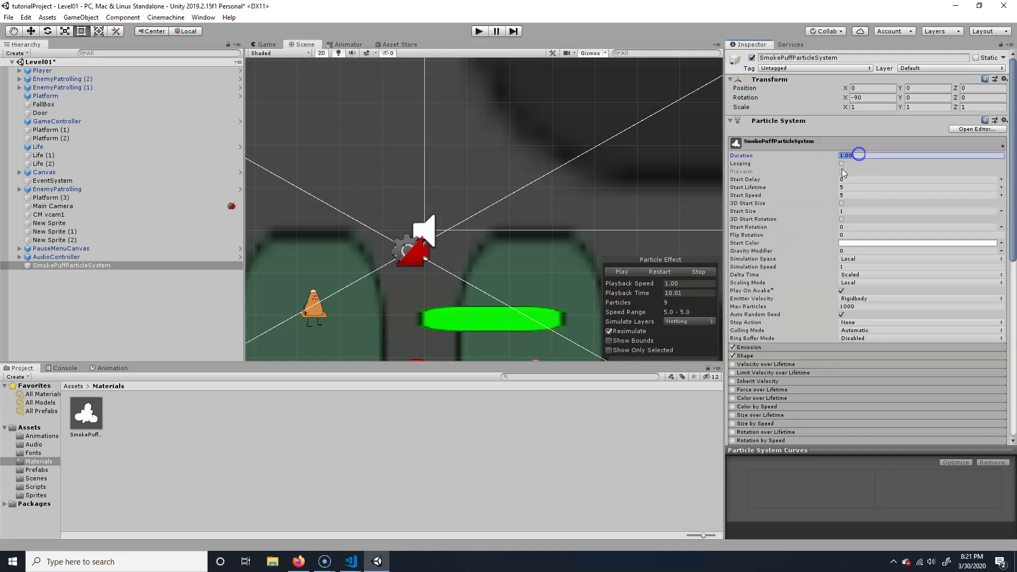
click(623, 272)
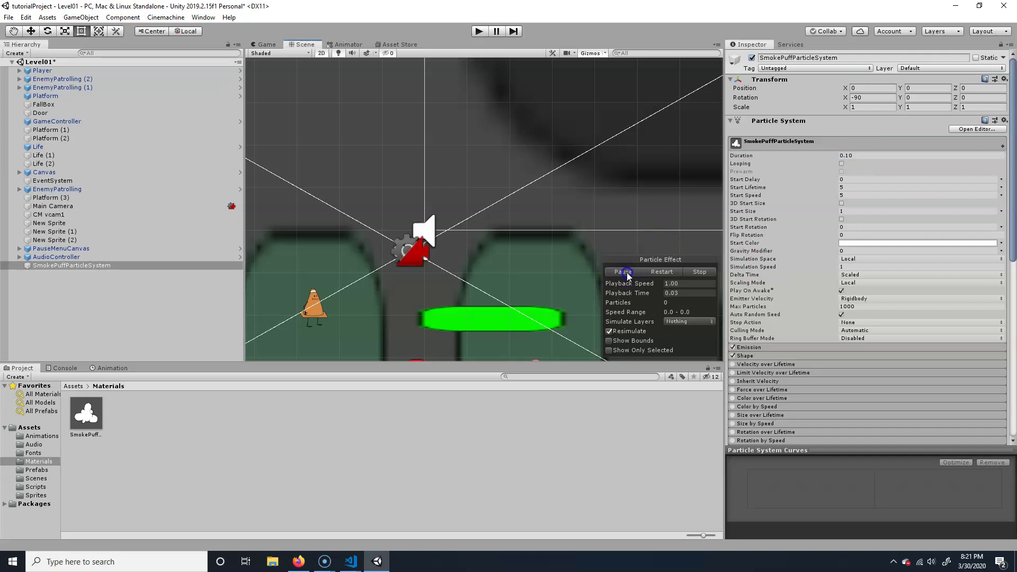
click(889, 156)
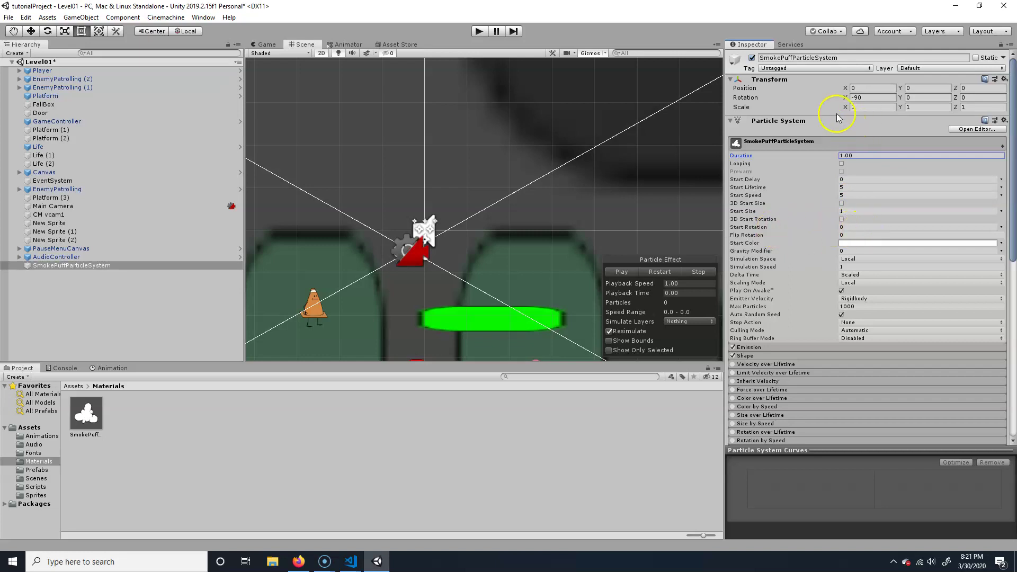
click(621, 272)
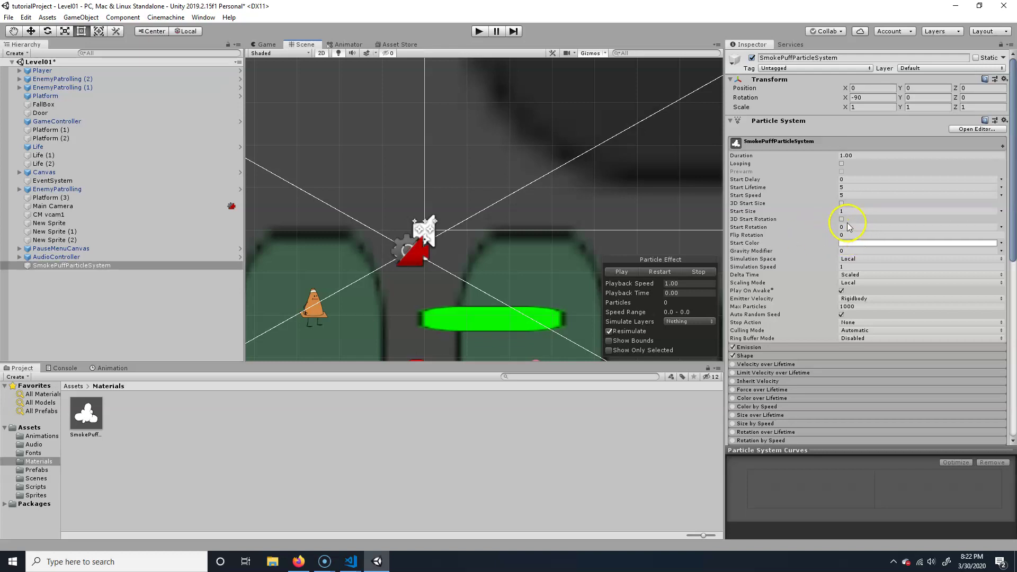
Make the start rotation random between two constants, -30 and 30, and replay the effect preview
click(1001, 228)
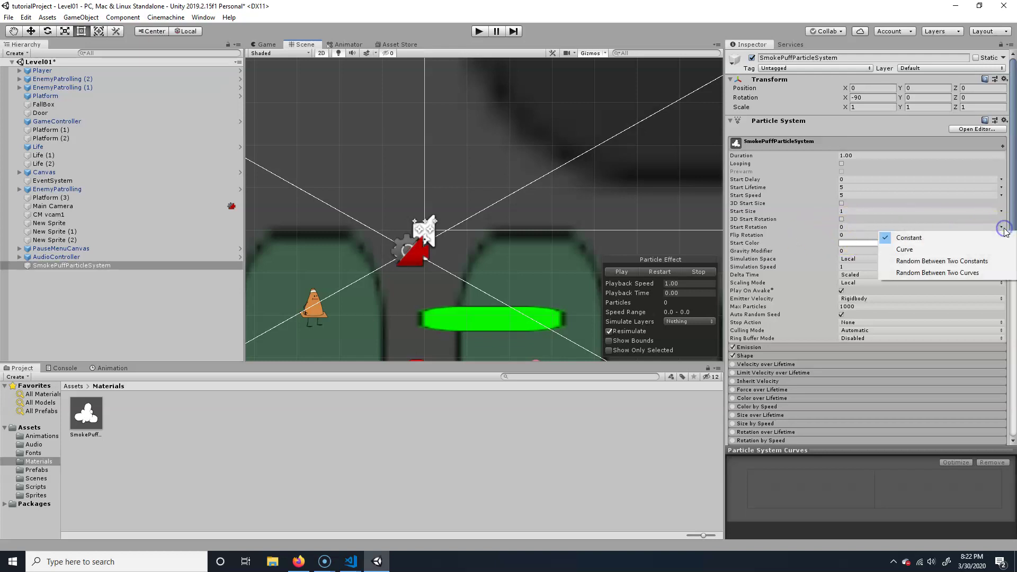
click(970, 262)
click(878, 228)
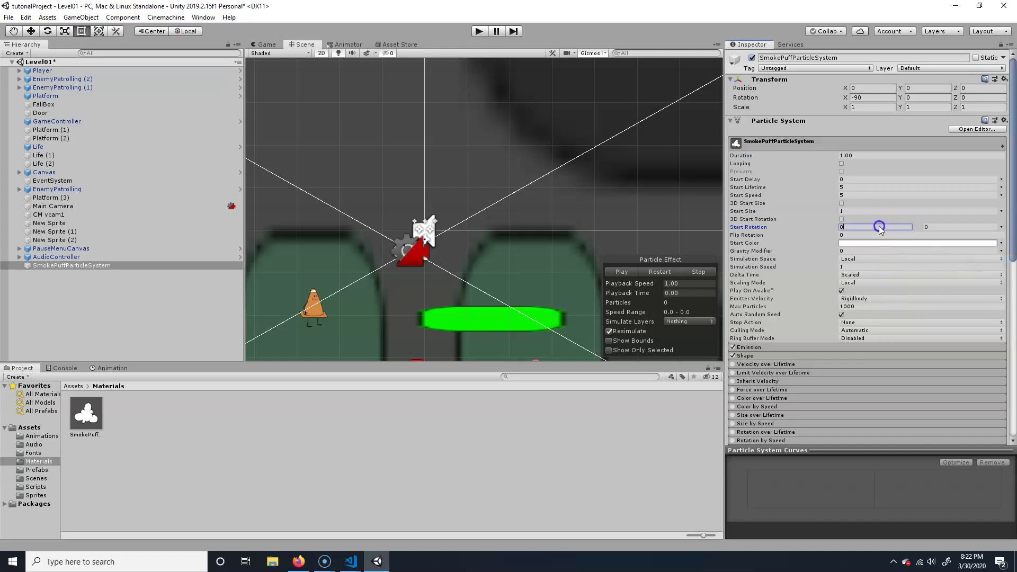
click(972, 227)
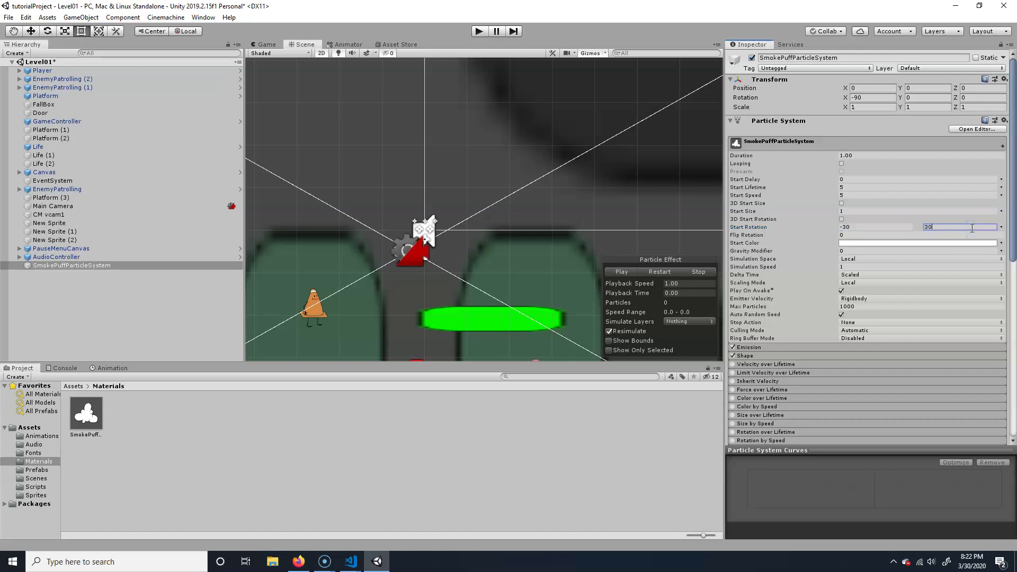
click(620, 270)
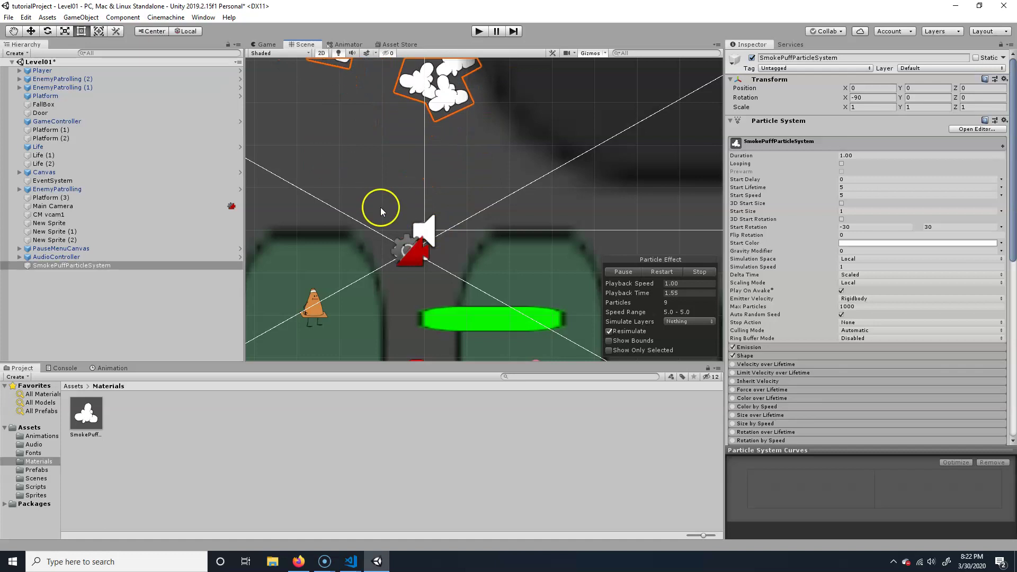
click(668, 272)
click(672, 272)
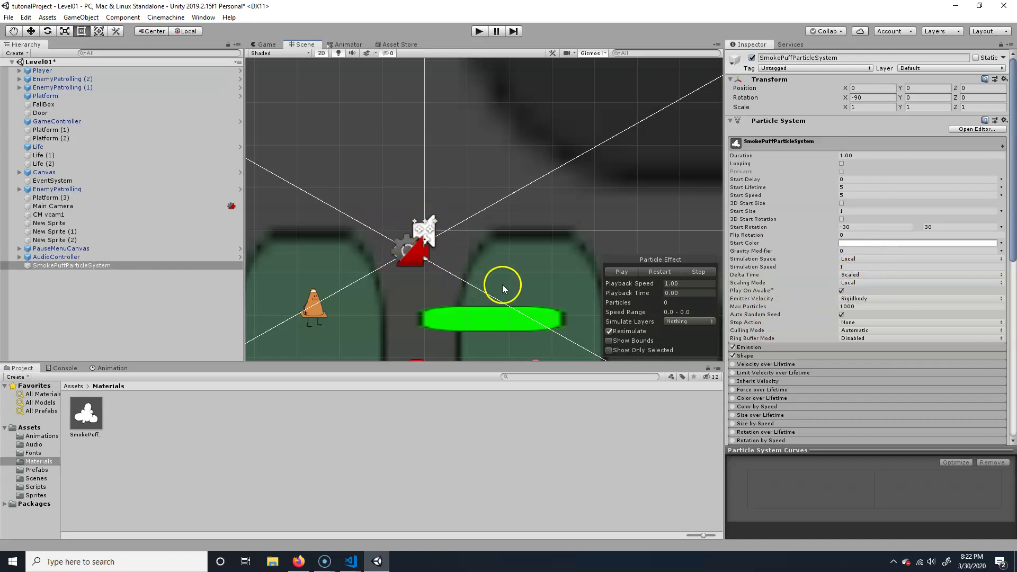
Set the gravity modifier to 0.25 and the start lifetime to 2.5, previewing the effect after each change
click(854, 251)
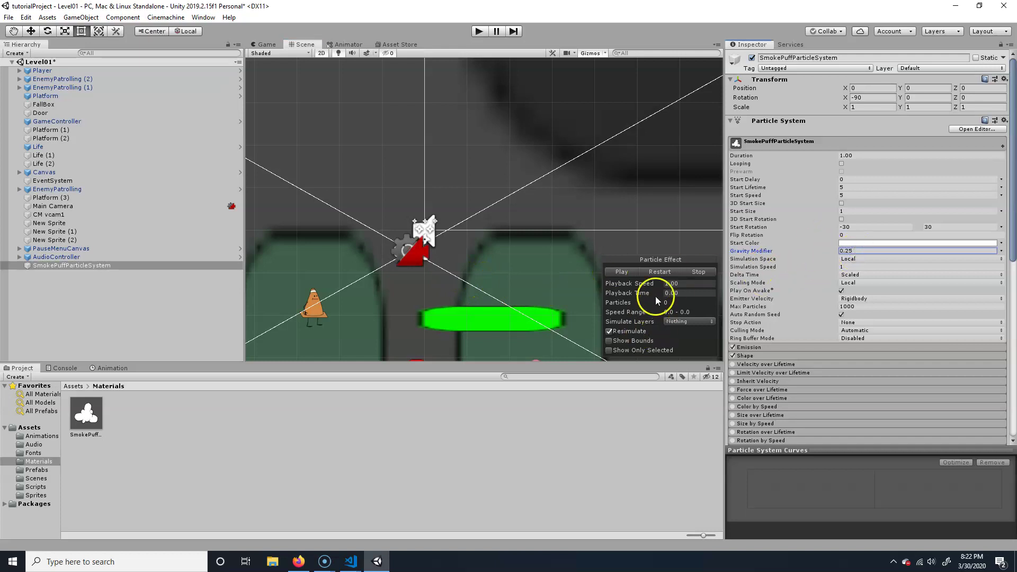
click(670, 272)
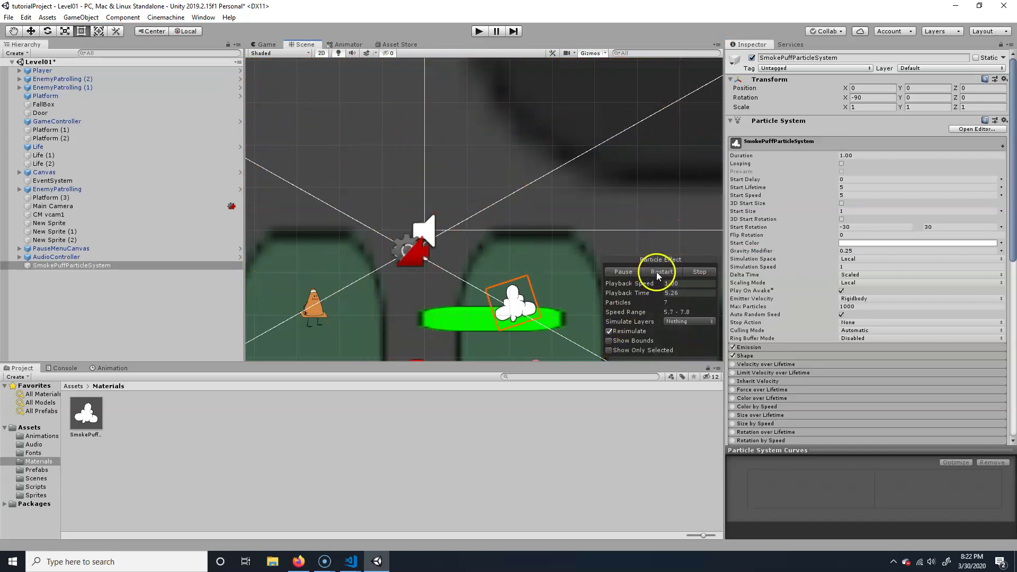
click(697, 272)
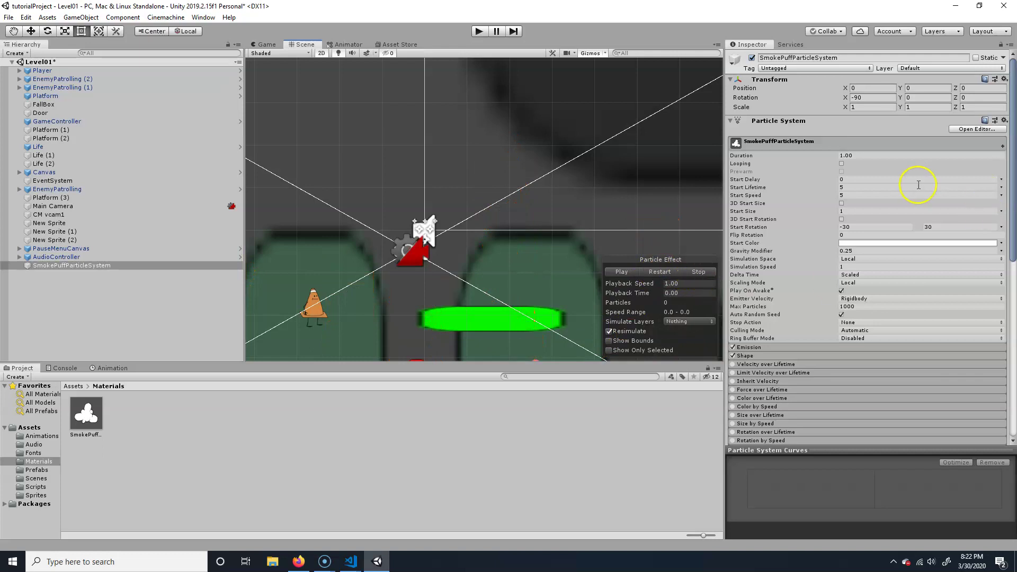
click(853, 187)
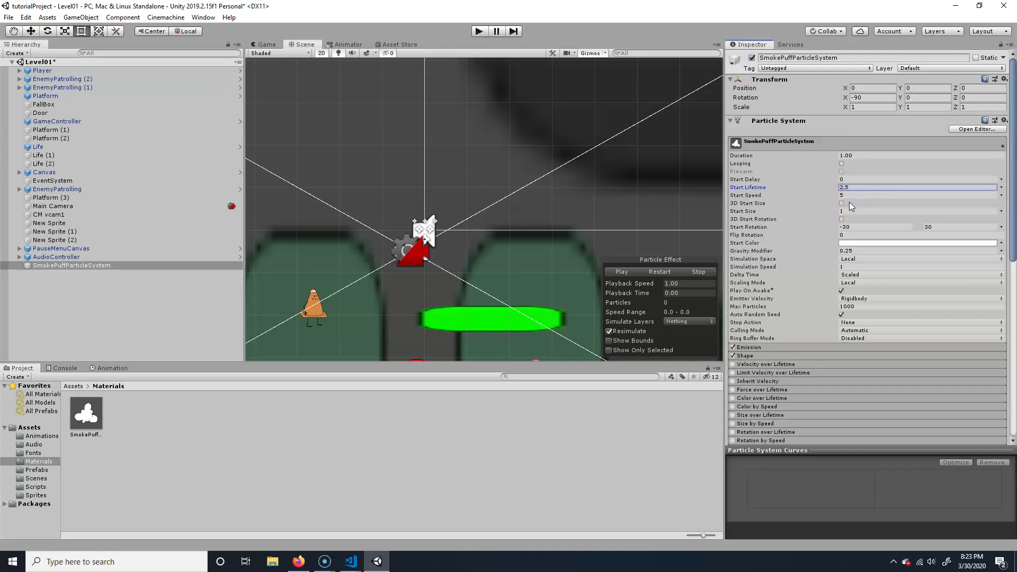
click(621, 271)
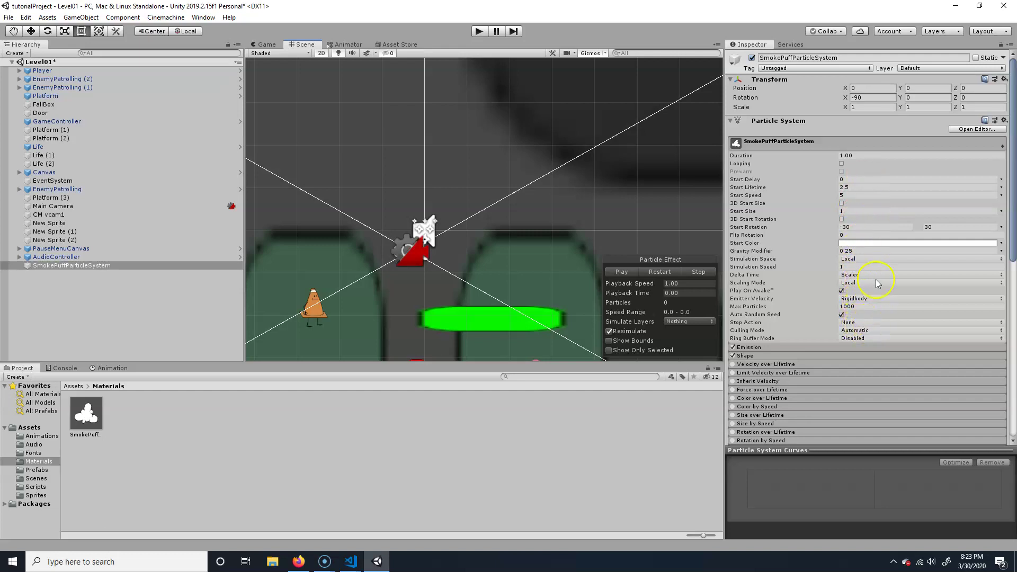
Add an emission burst with a count of 5 to the smoke-puff particle system and preview the effect
click(758, 347)
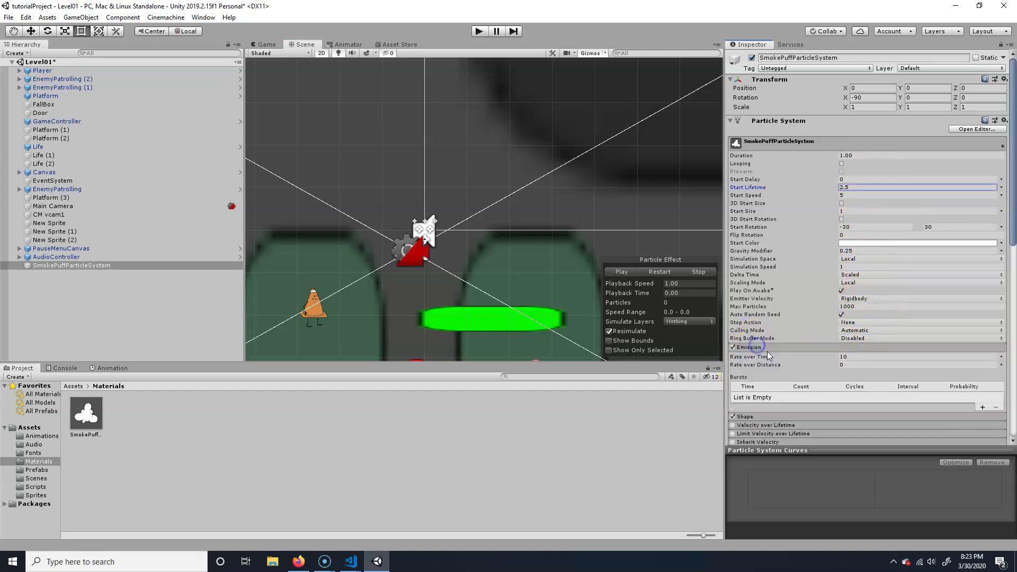
scroll(776, 351, down, 3)
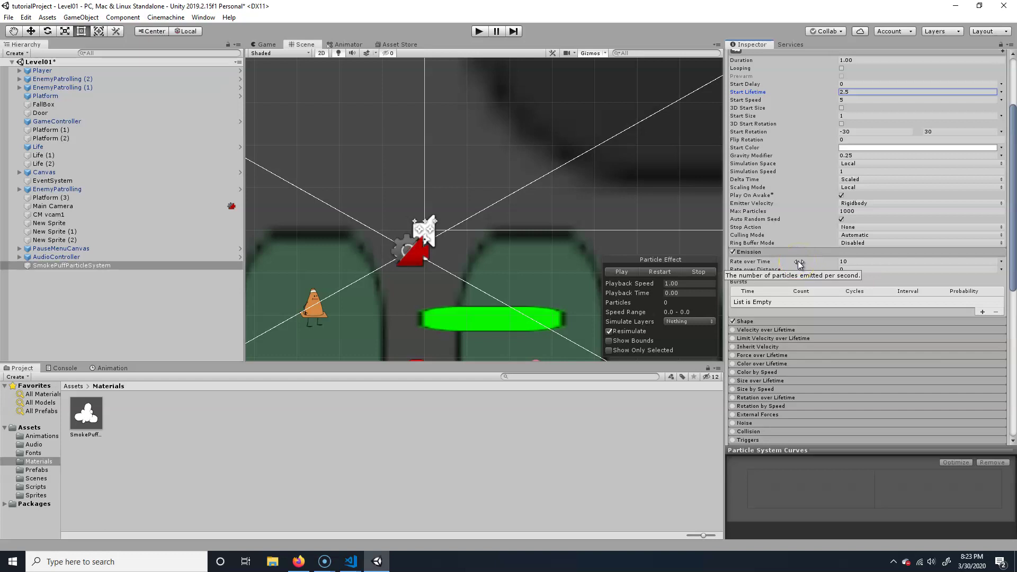
click(867, 261)
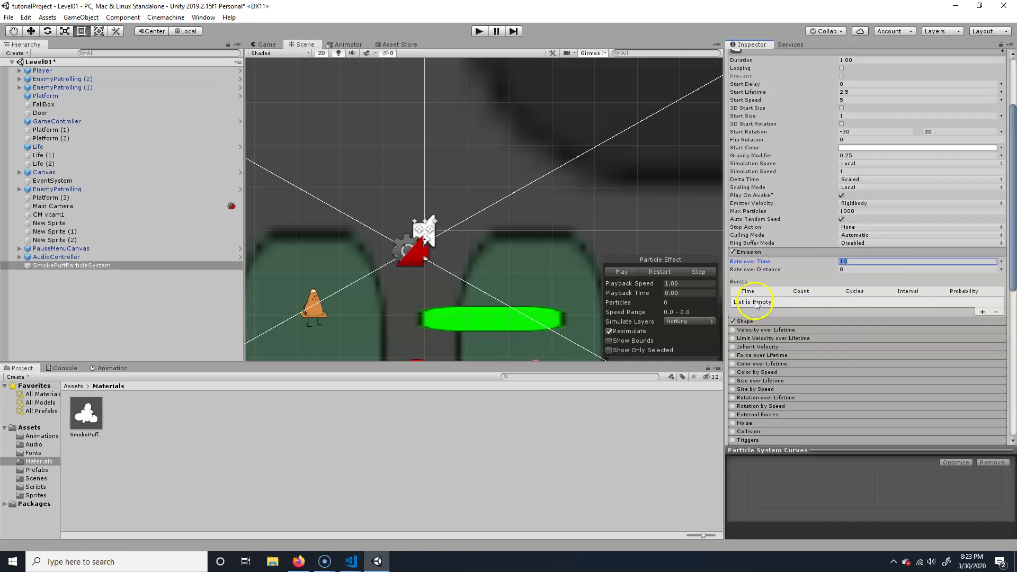
click(983, 312)
click(803, 302)
text(5)
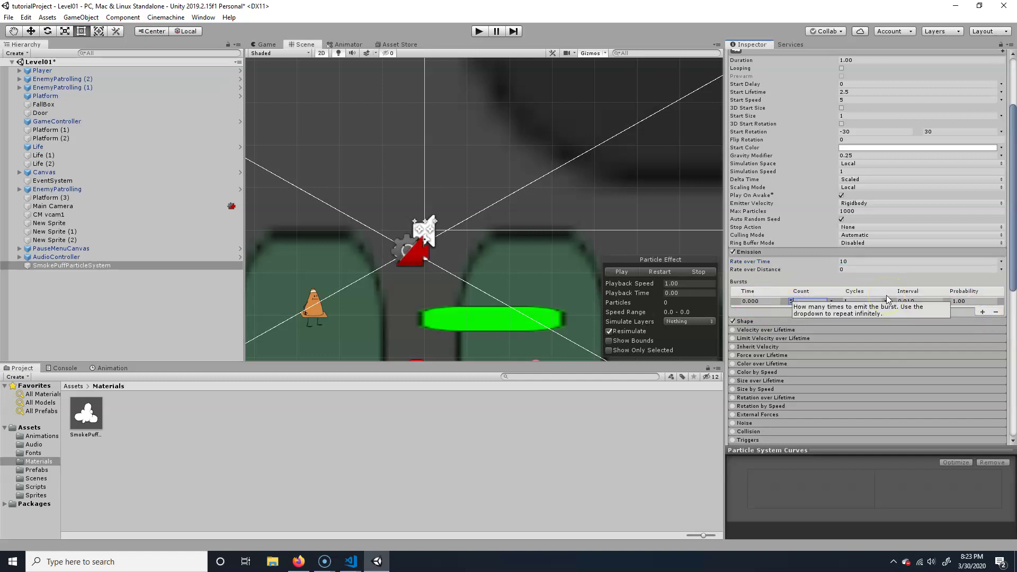
click(624, 273)
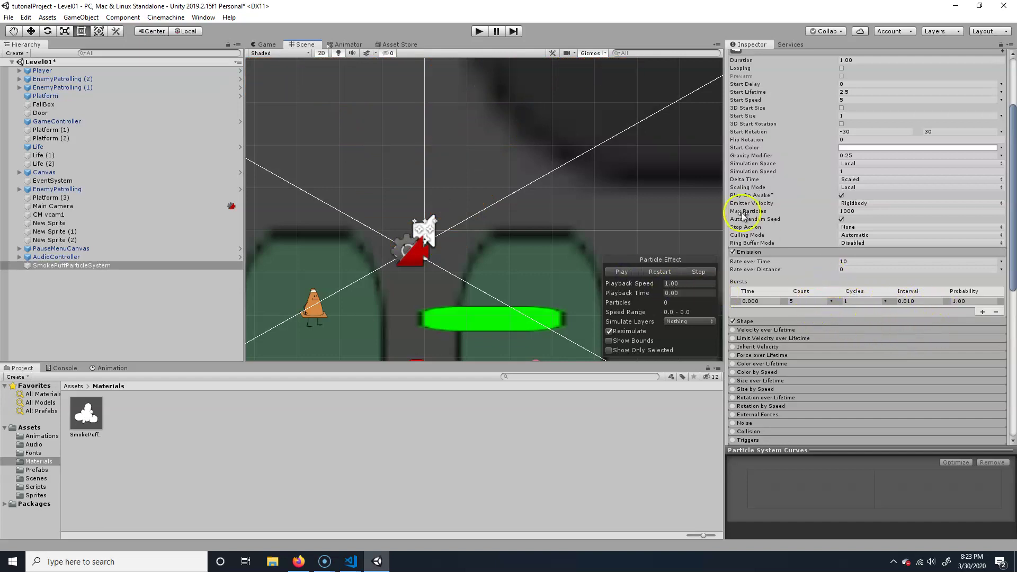
Set the particle system's duration to 0.10, replay the effect and pause it with the particles in view
scroll(830, 231, up, 4)
click(866, 156)
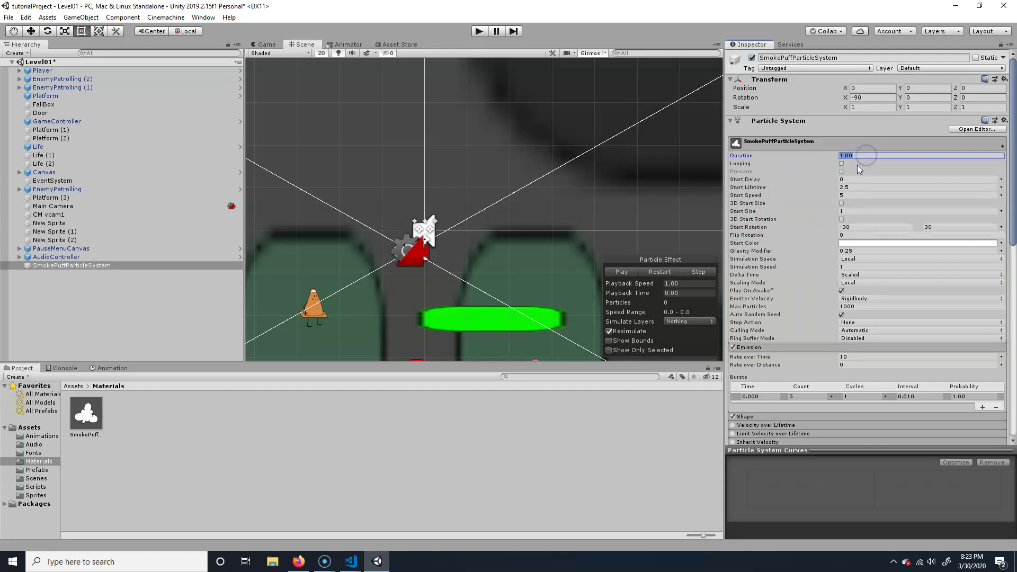
click(623, 271)
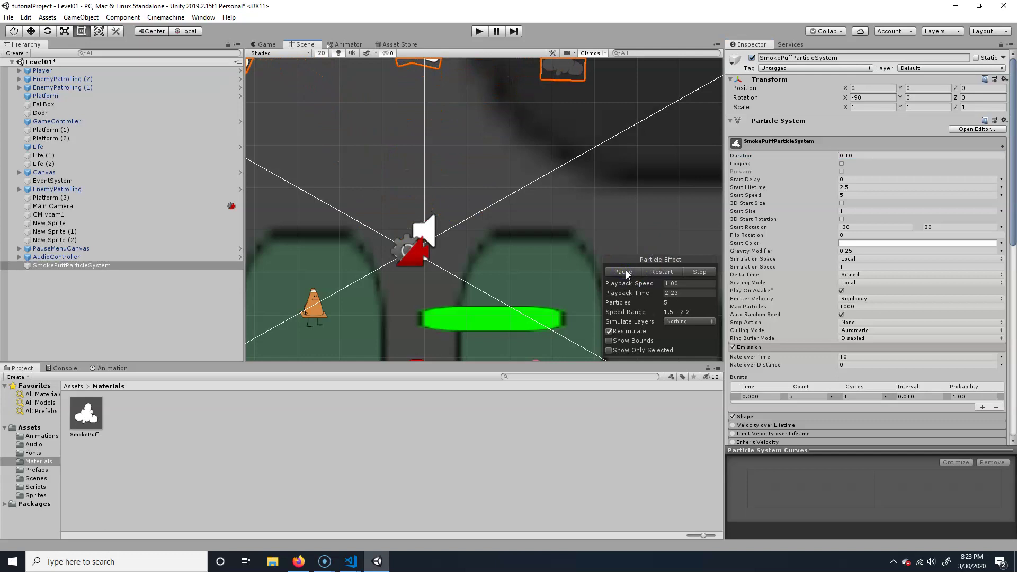
click(628, 273)
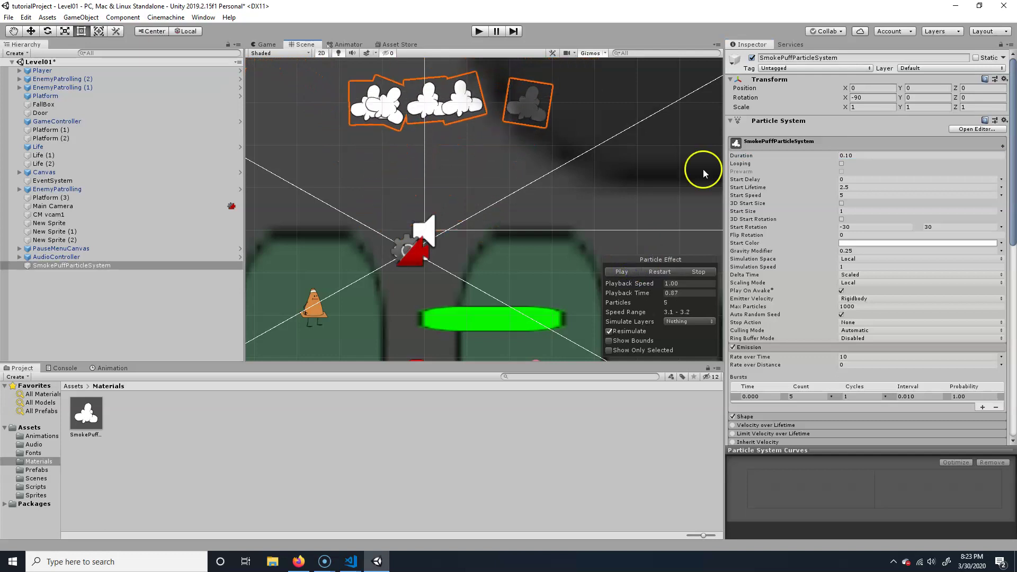
Expand the particle system's Shape settings and examine the emission cone in the Scene view
scroll(872, 277, down, 5)
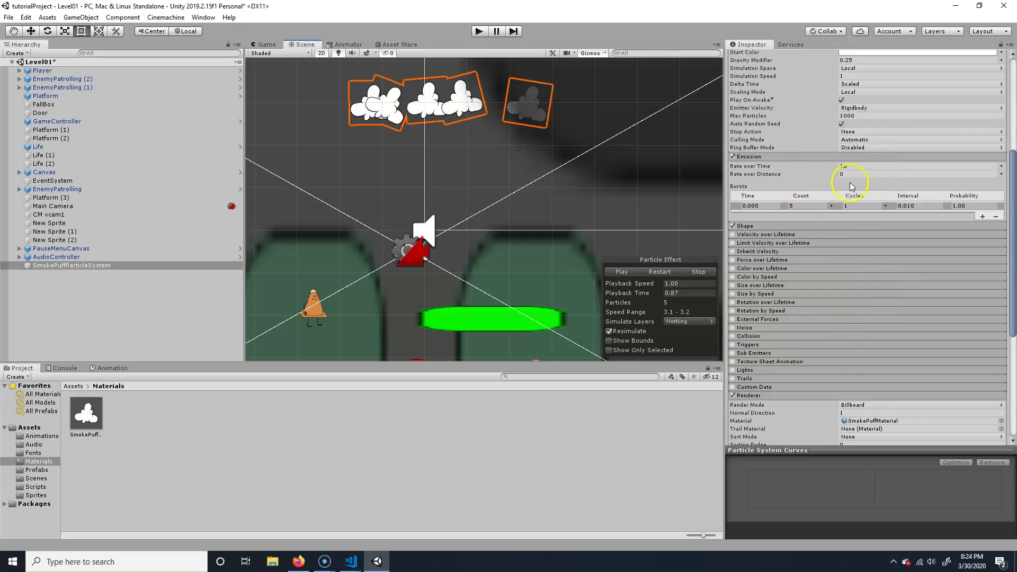
click(768, 226)
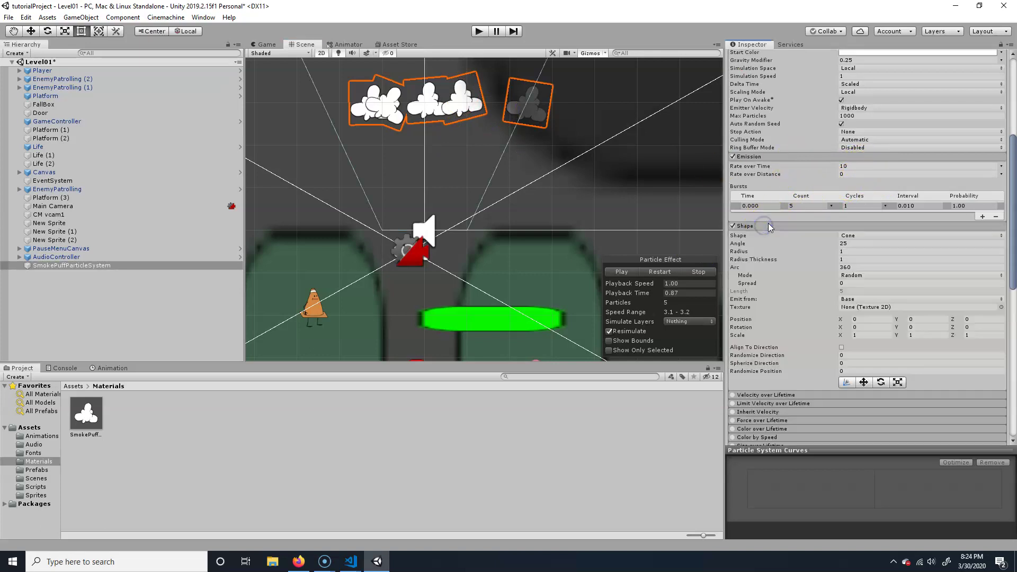
click(769, 226)
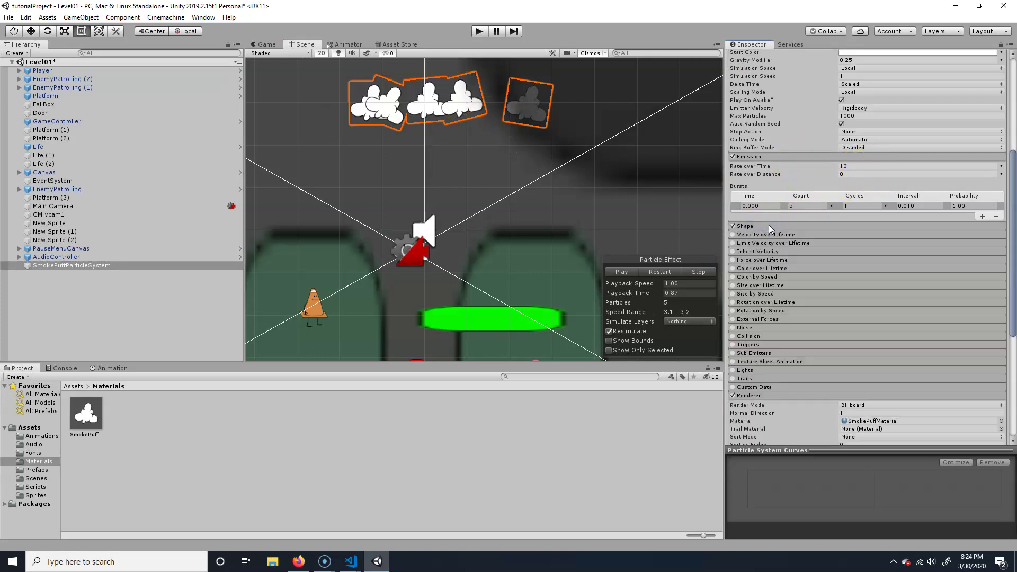
click(769, 226)
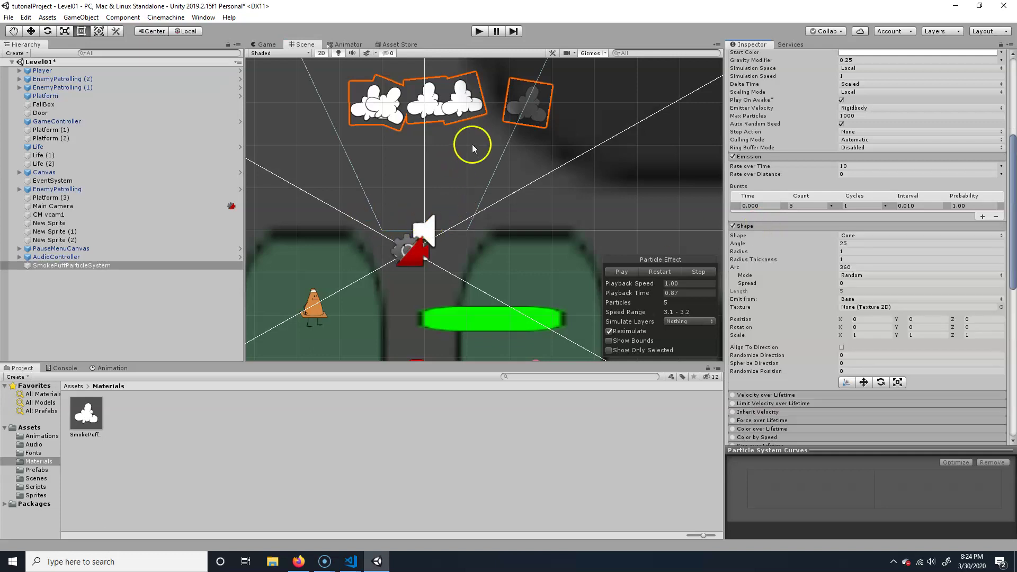
scroll(470, 147, down, 3)
middle_drag(481, 151, 462, 262)
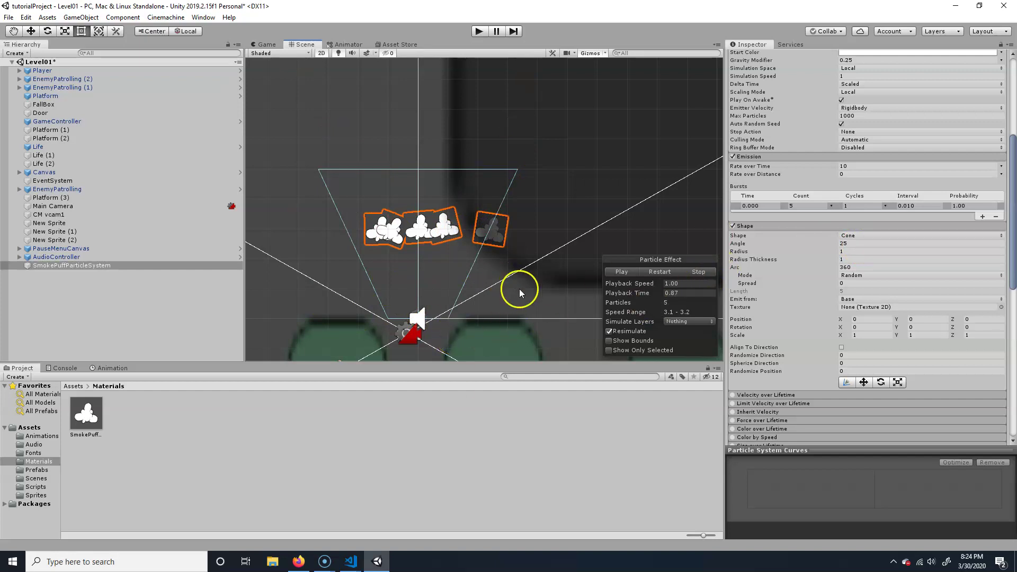
Try the Hemisphere emission shape, replay the effect preview several times and stop it
click(850, 235)
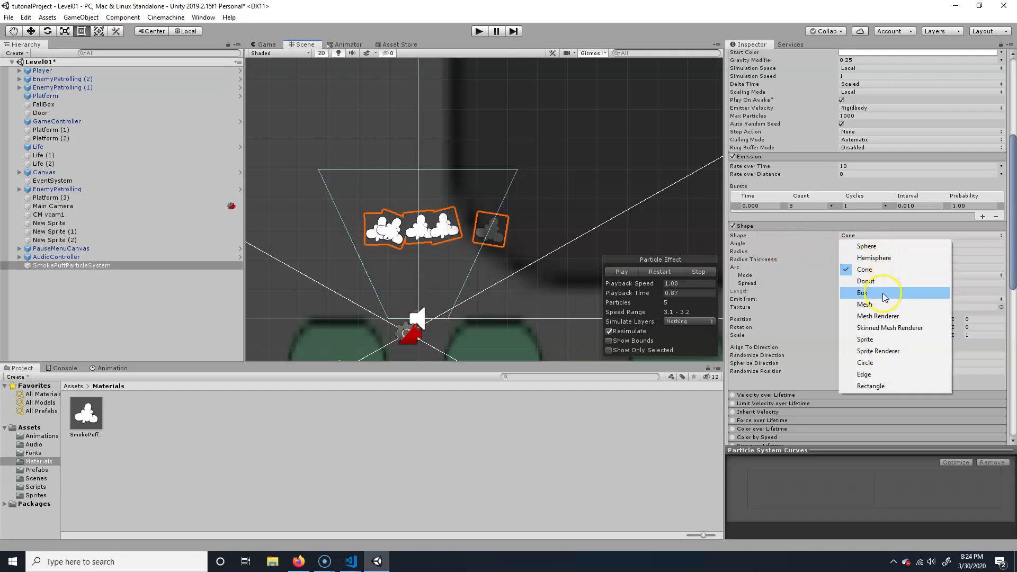
click(890, 260)
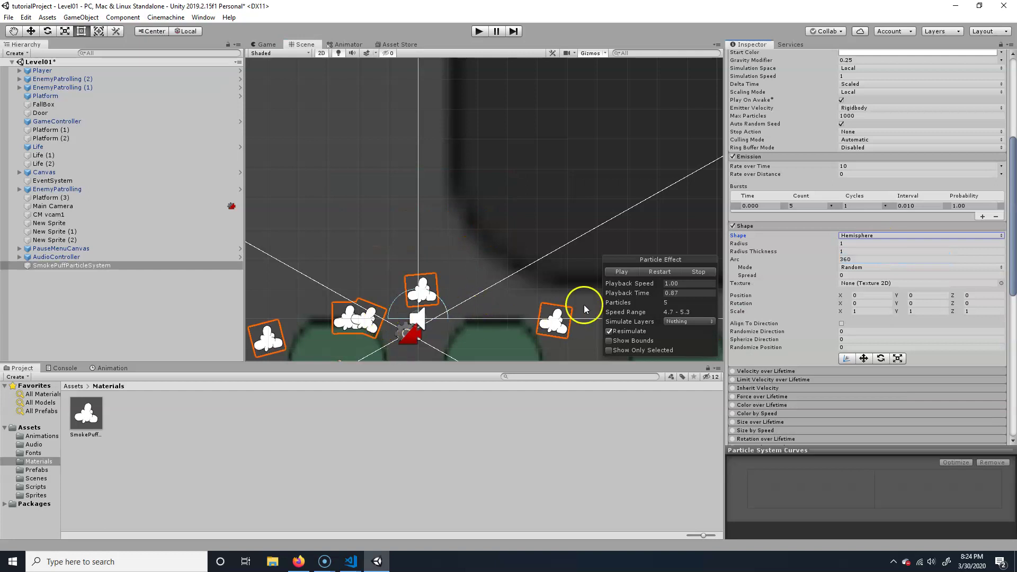
click(662, 272)
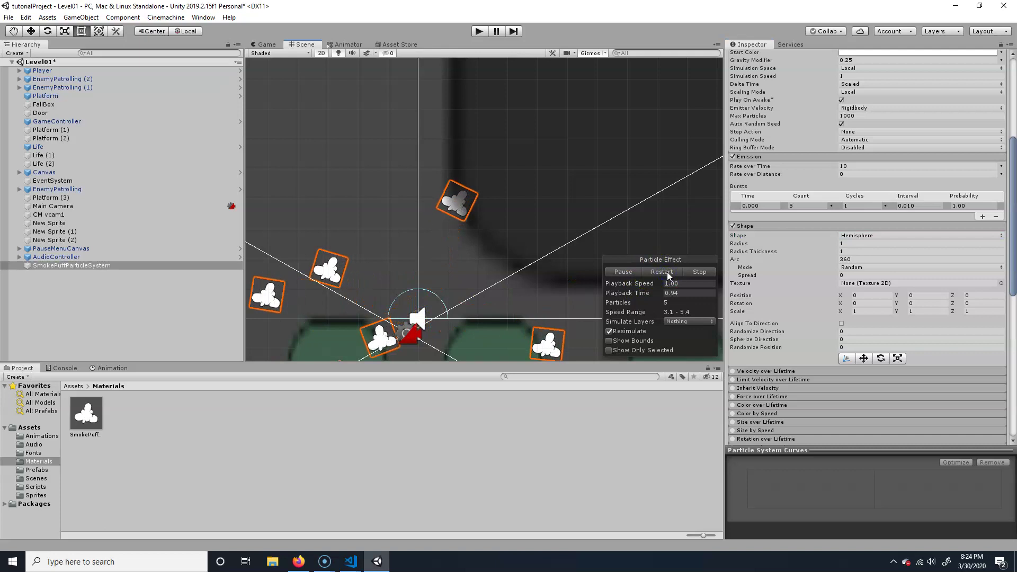
click(665, 273)
click(664, 274)
click(662, 273)
click(660, 275)
click(660, 275)
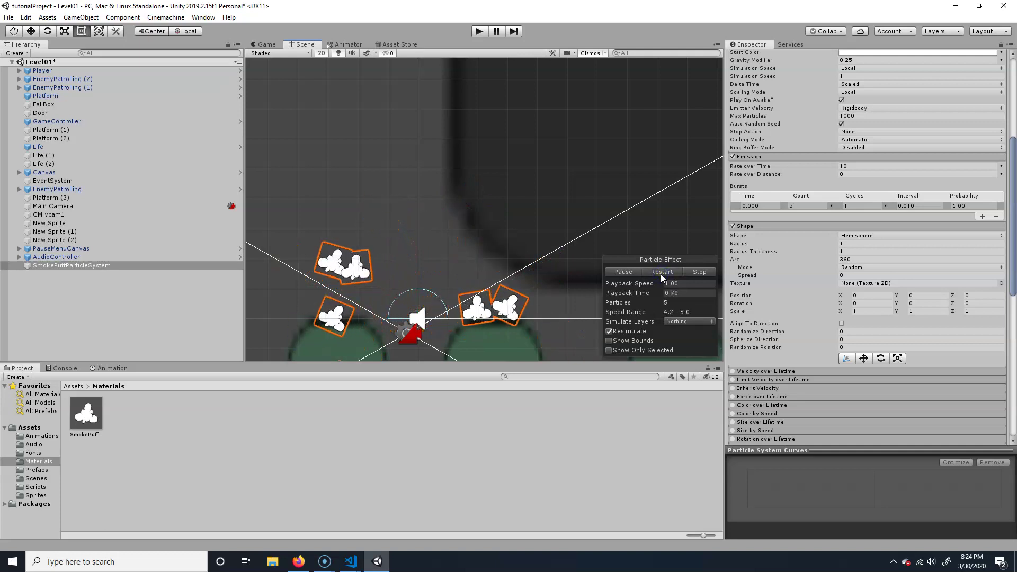
click(698, 272)
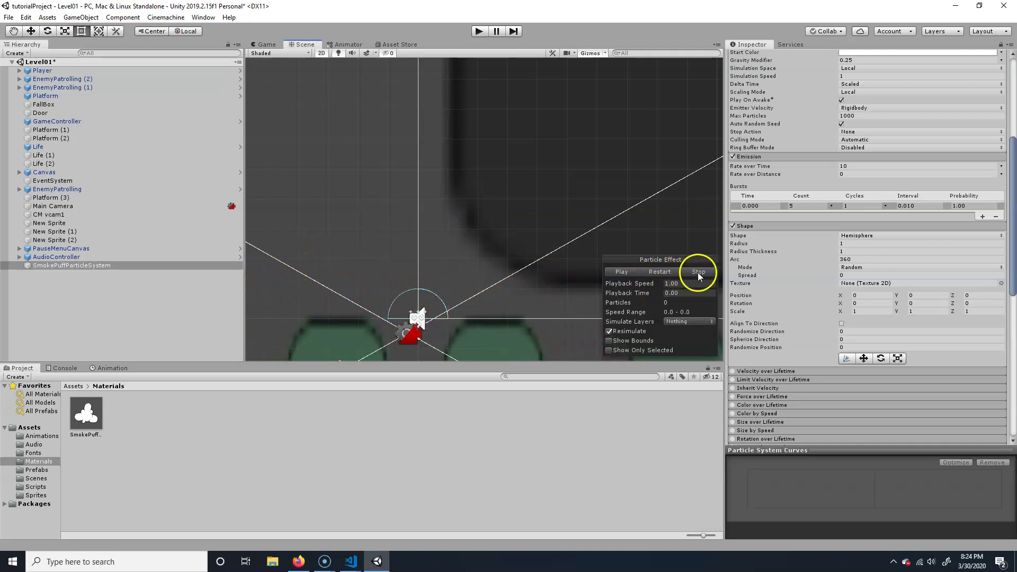
Set the particle system's emission shape to Circle
click(879, 238)
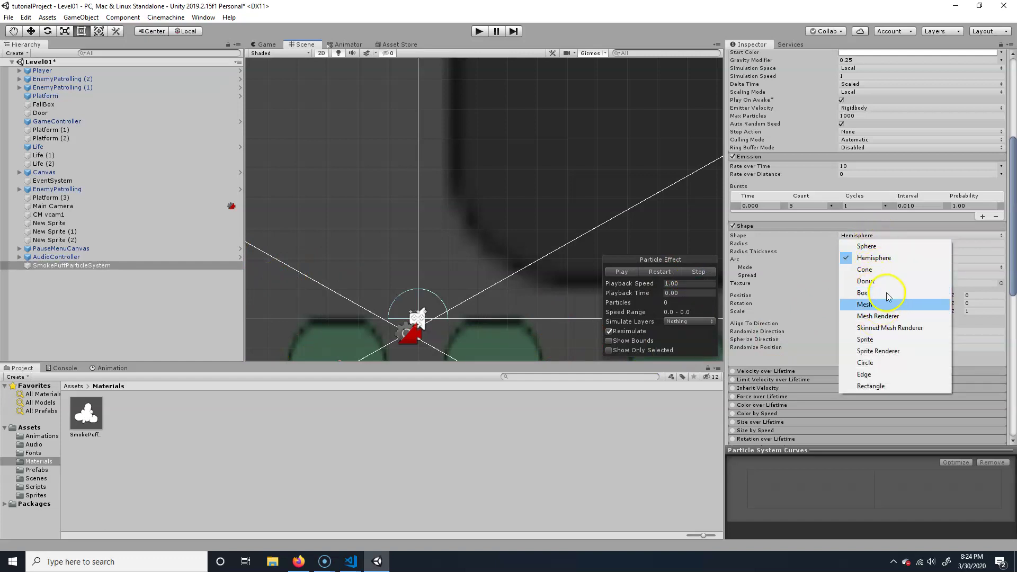
click(877, 363)
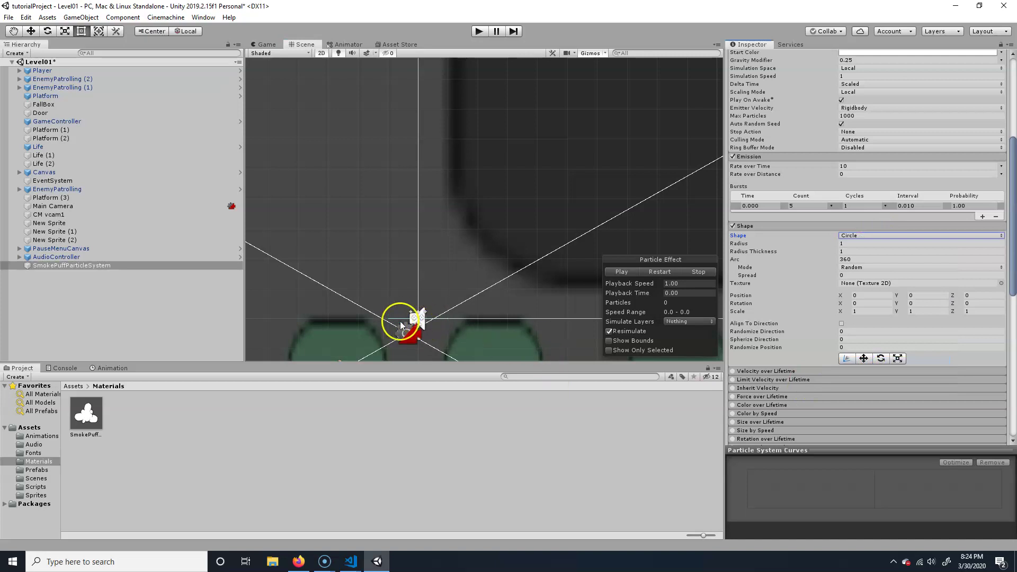
Move the smoke-puff particle system to the orange character's feet, at about X -2.62, Y -2.26, and preview the effect there
middle_drag(449, 333, 448, 229)
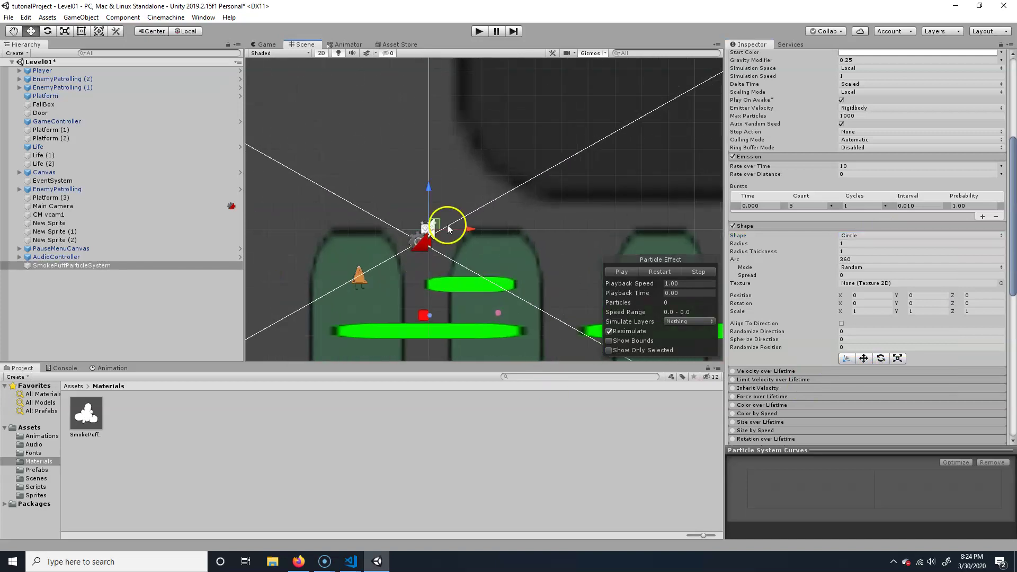
drag(440, 227, 365, 283)
alt+right_drag(364, 283, 406, 252)
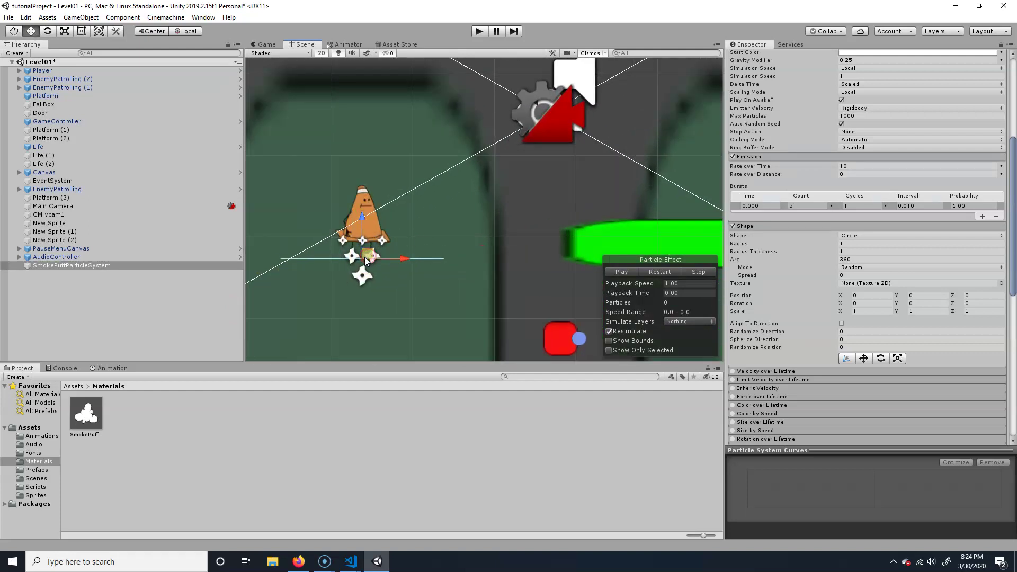
click(661, 272)
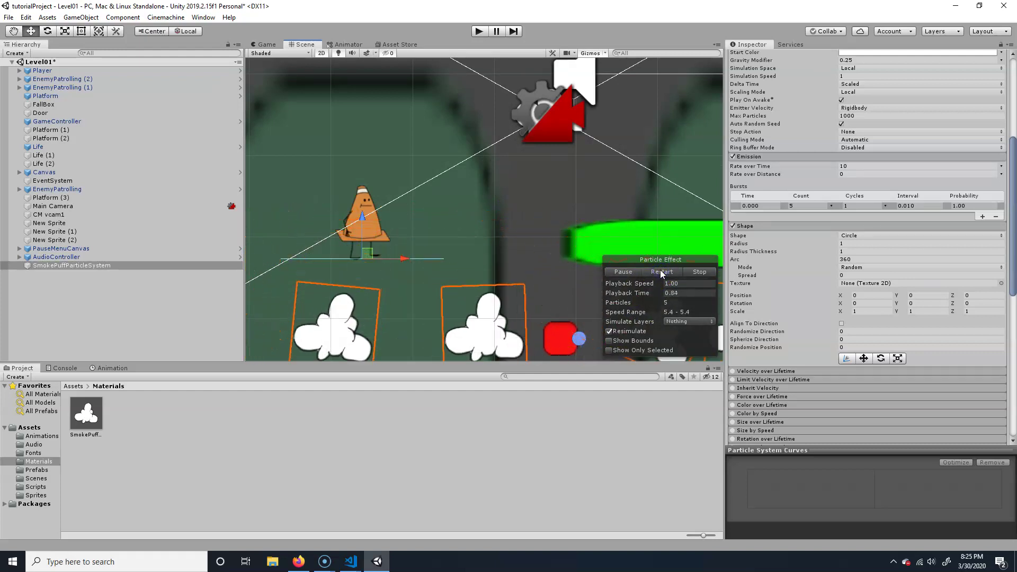
click(699, 271)
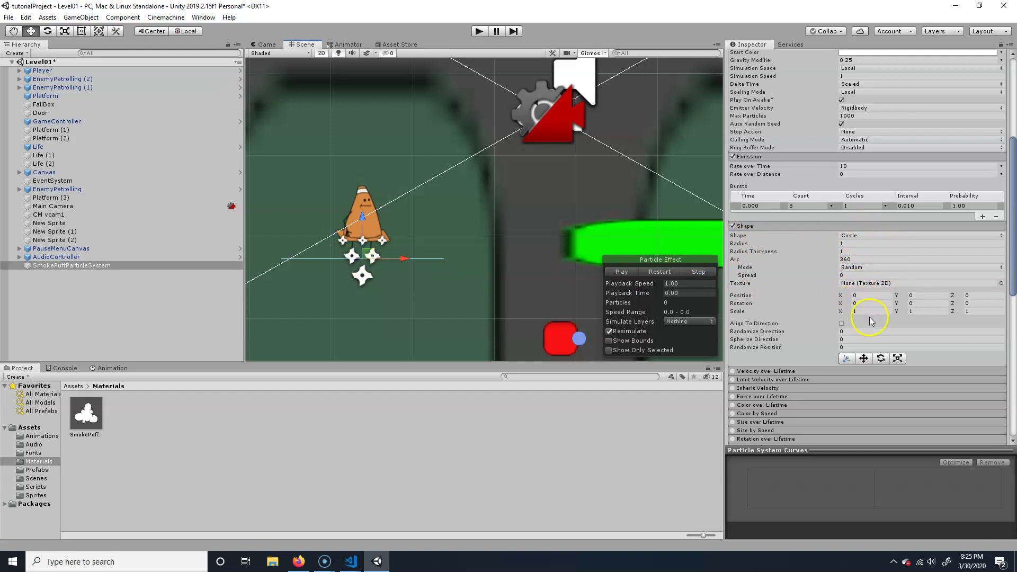
Set the circle emission shape's radius to 0.1, replay the effect and stop it
click(861, 244)
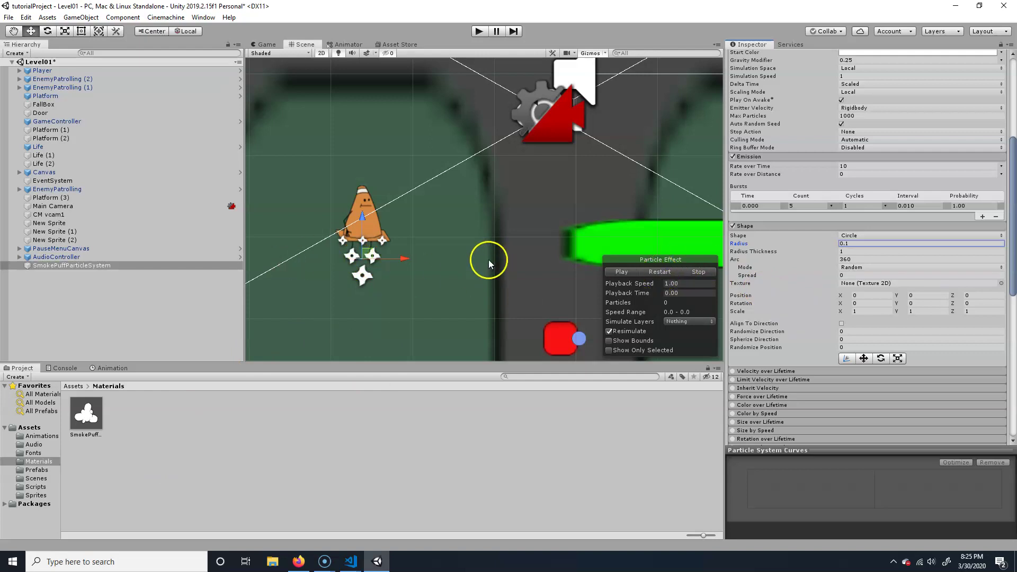
click(669, 271)
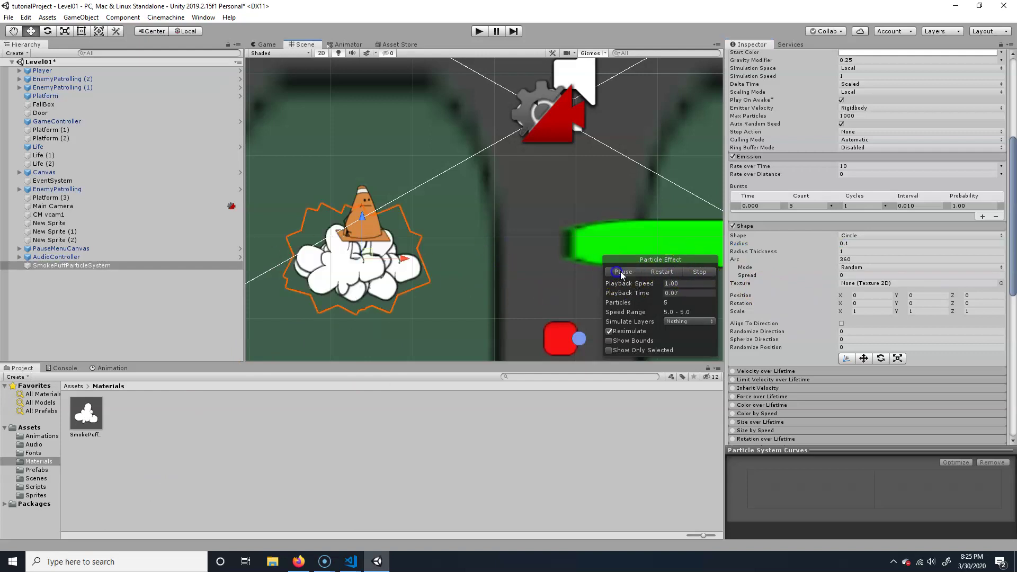
click(699, 271)
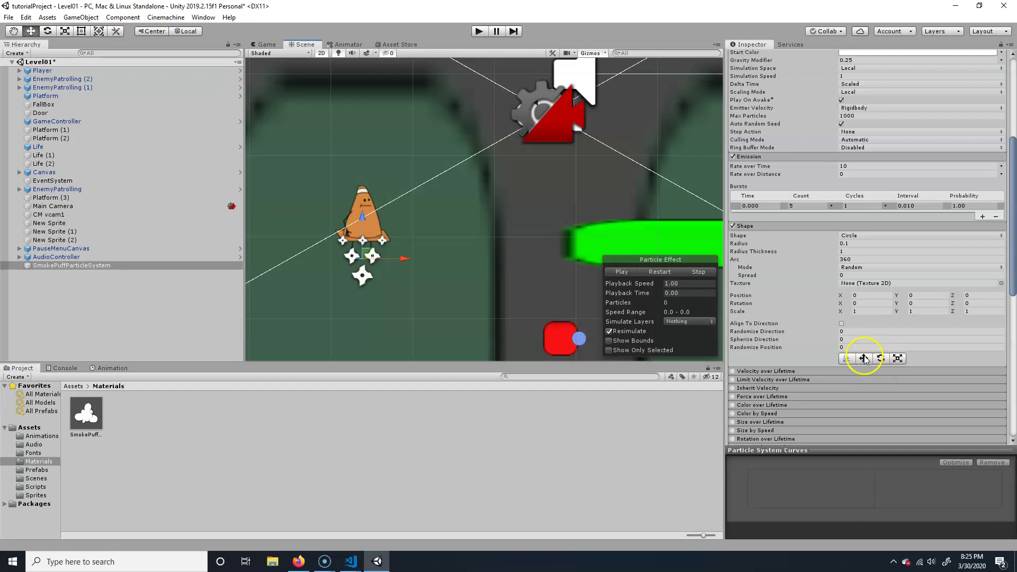
Try rotating the circle emission shape with its rotation gizmo in the Scene view
click(881, 358)
key(f)
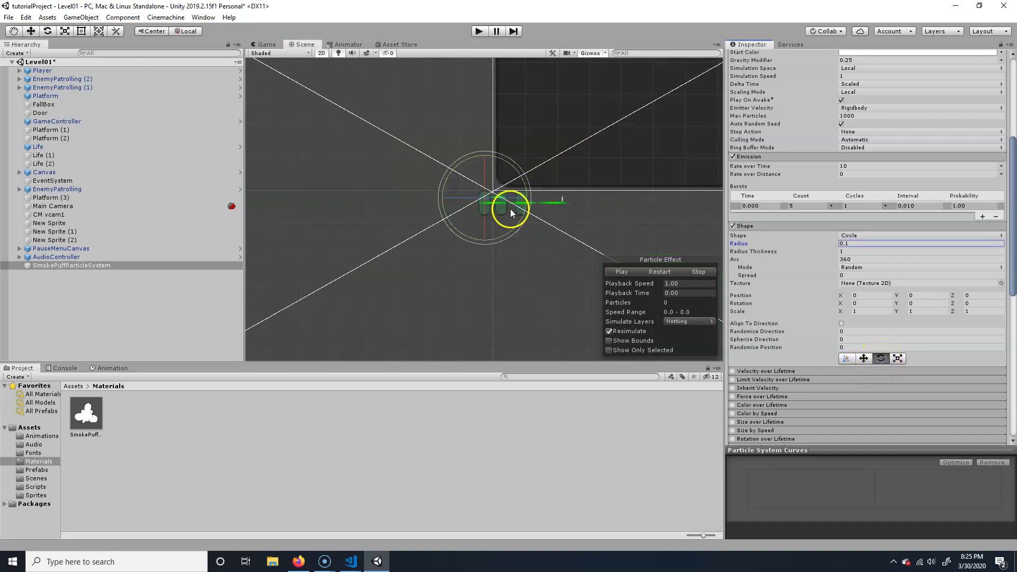
drag(507, 163, 444, 205)
click(53, 264)
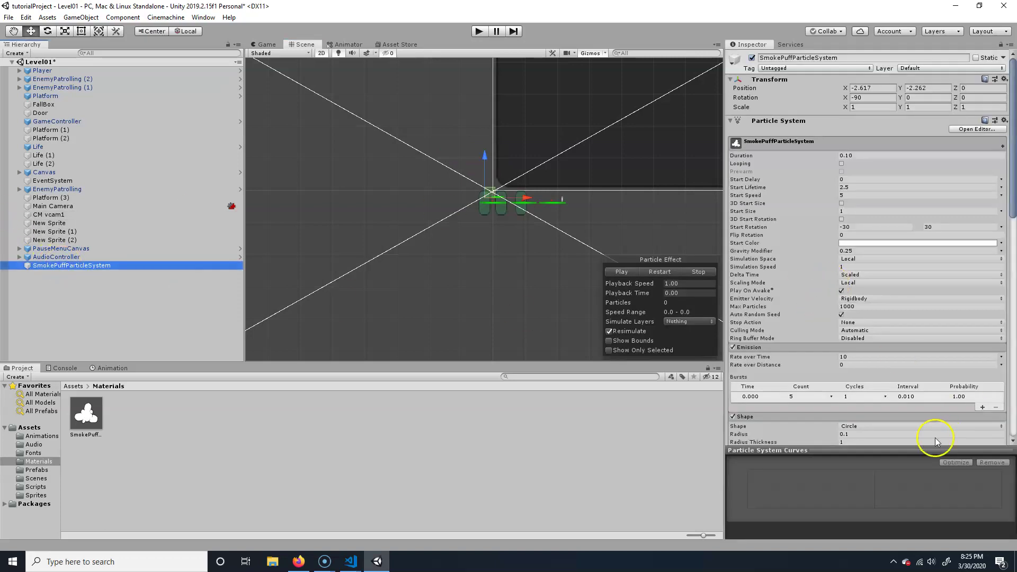
Look through the smoke puff's main, shape, lifetime-module and renderer settings, with the orange character back in close view
scroll(895, 350, down, 10)
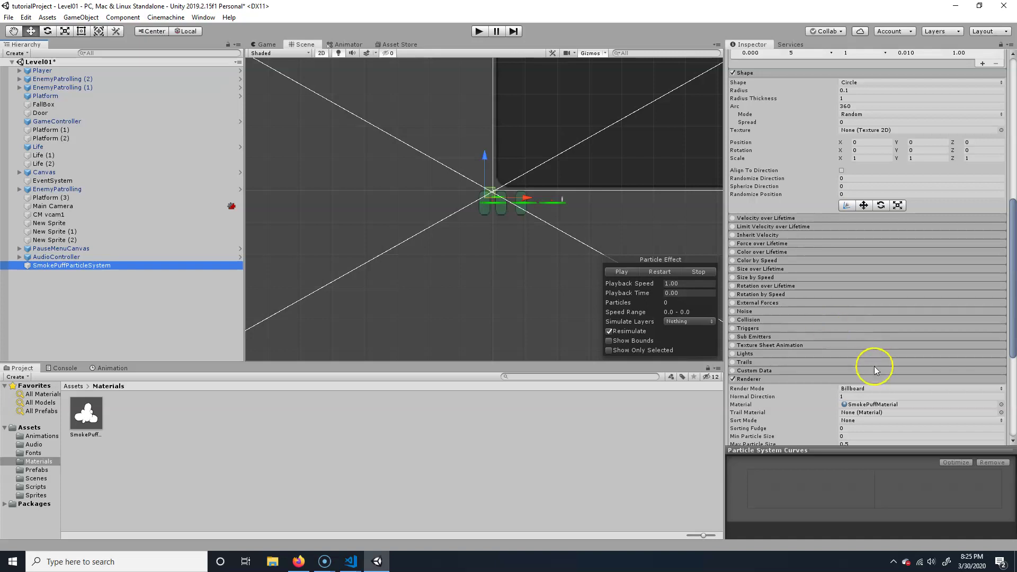
scroll(875, 369, down, 6)
scroll(837, 246, up, 6)
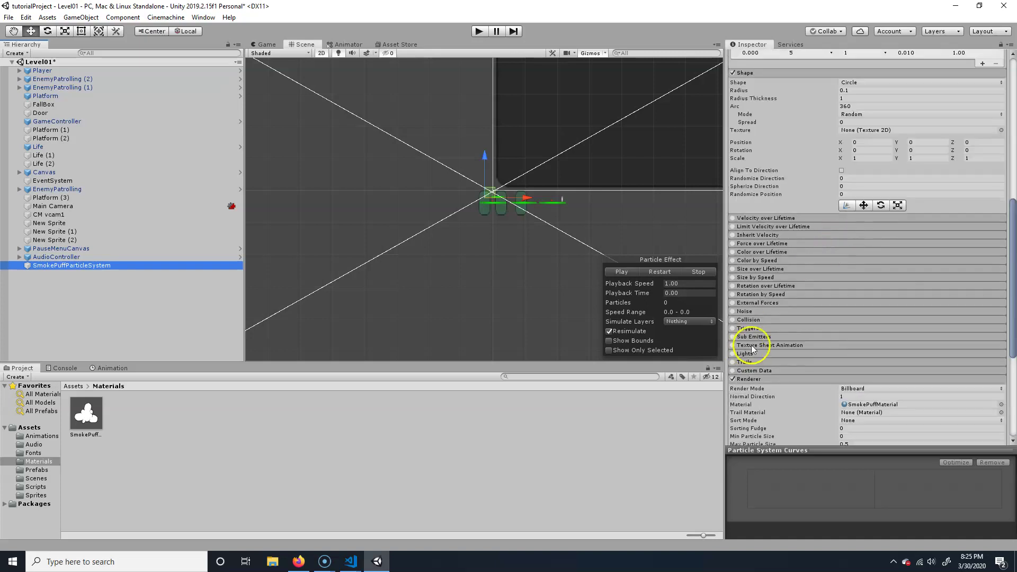
scroll(802, 202, up, 3)
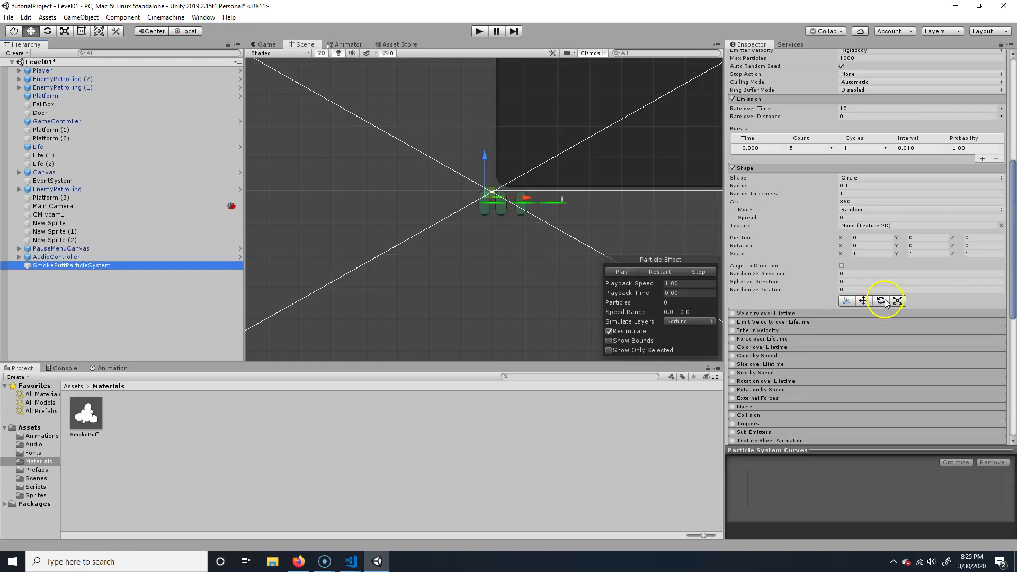
scroll(501, 186, up, 5)
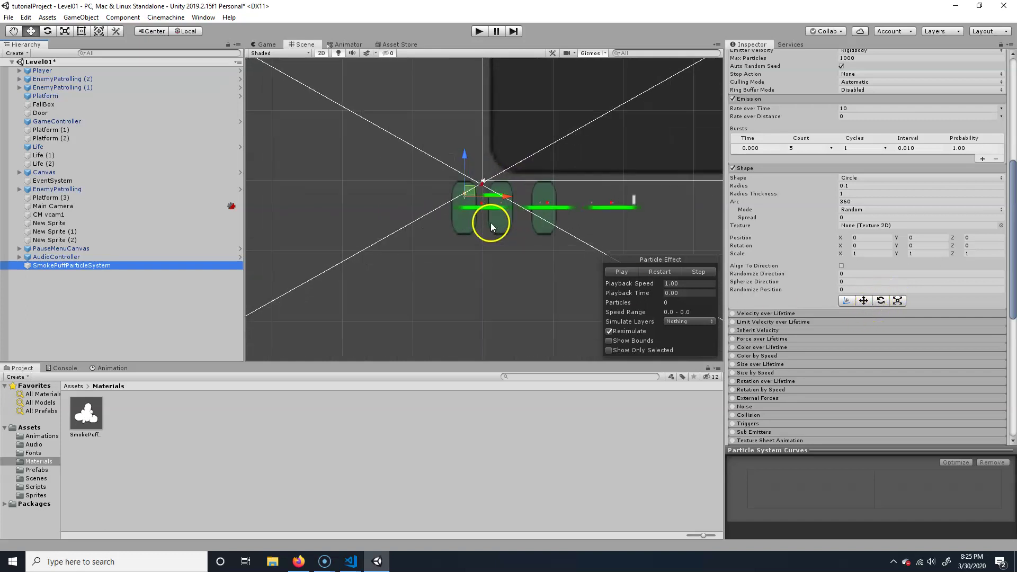
scroll(456, 184, down, 4)
scroll(485, 189, up, 8)
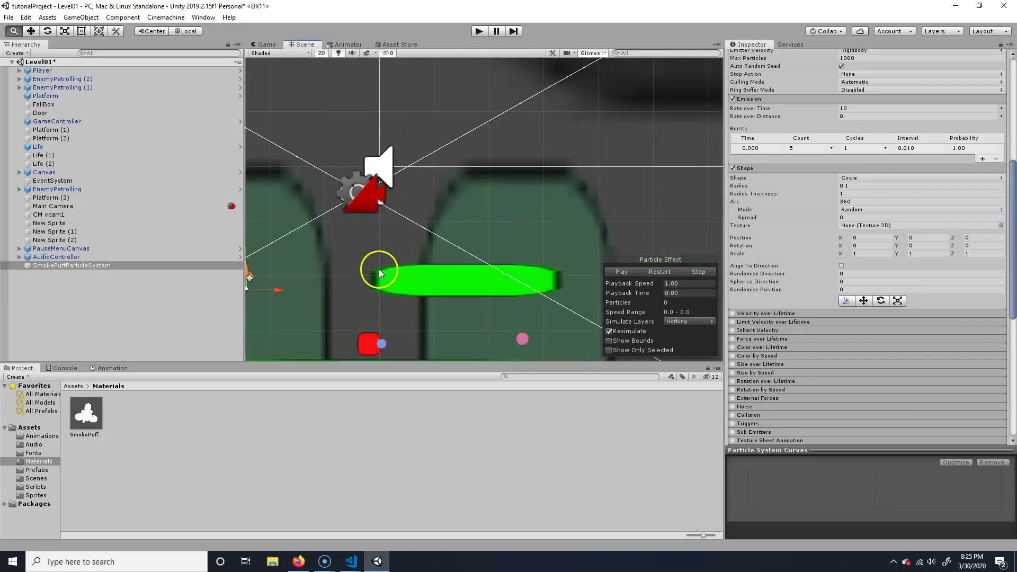
scroll(379, 269, down, 5)
scroll(466, 254, up, 3)
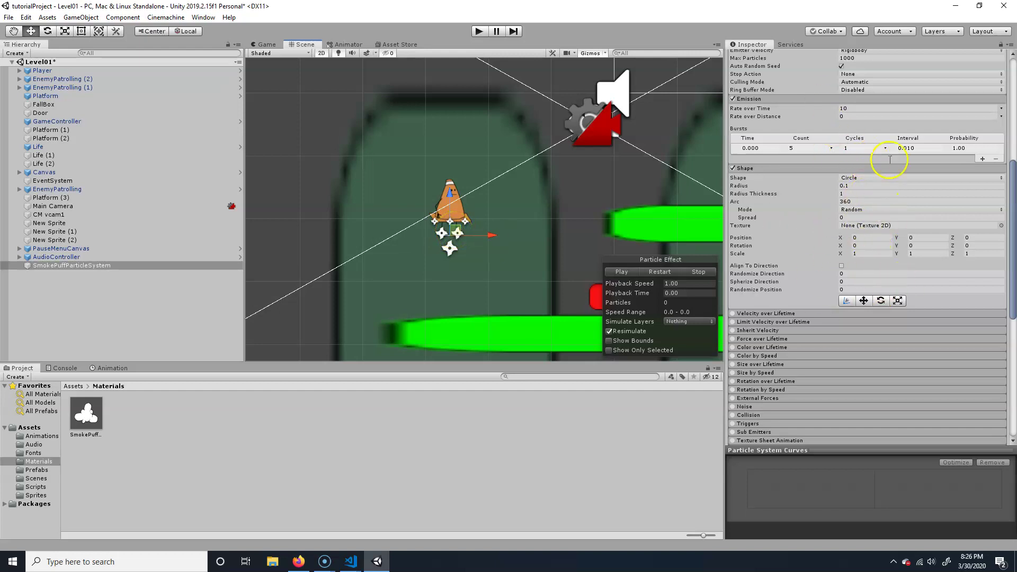
scroll(795, 308, down, 10)
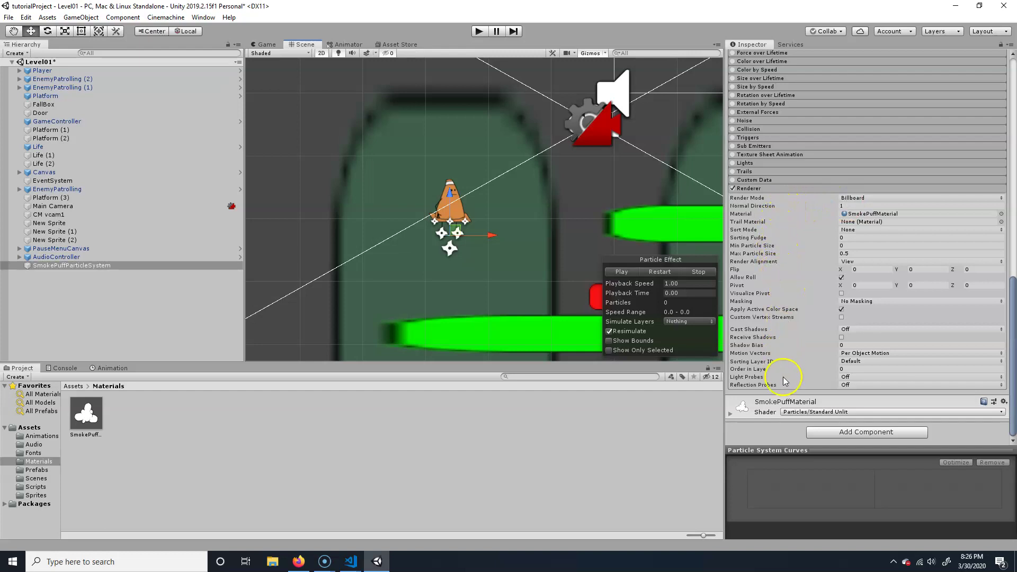
scroll(783, 339, up, 10)
scroll(785, 325, up, 4)
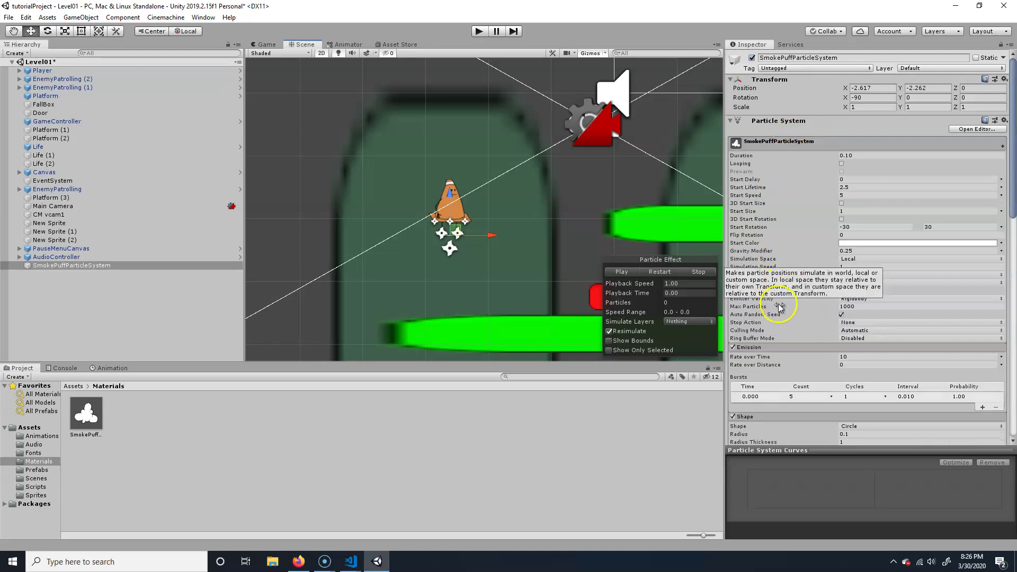
scroll(783, 300, down, 7)
scroll(767, 371, down, 3)
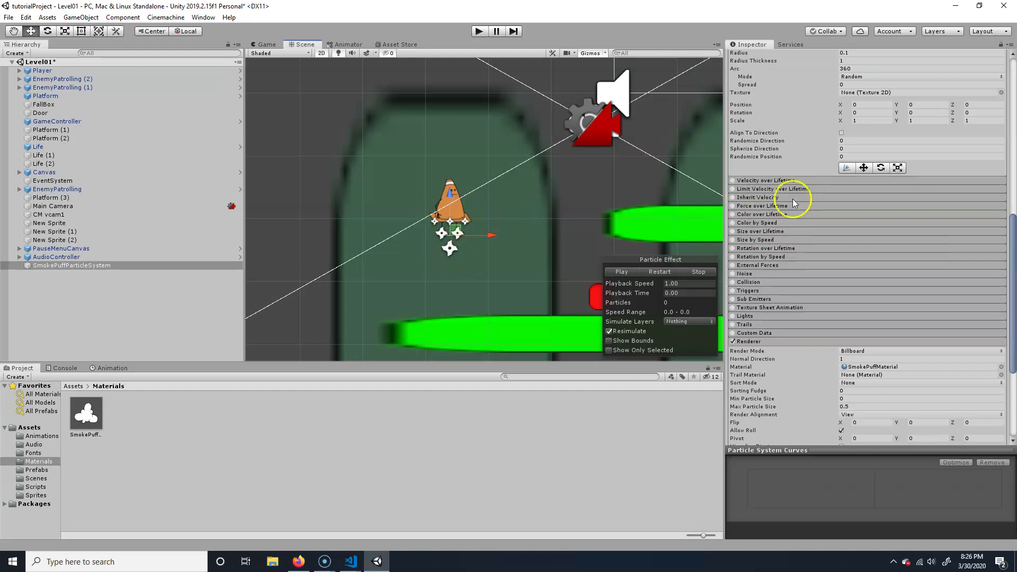
Enable Size over Lifetime and preview the effect with the linear rising and linear falling size curve presets
click(734, 231)
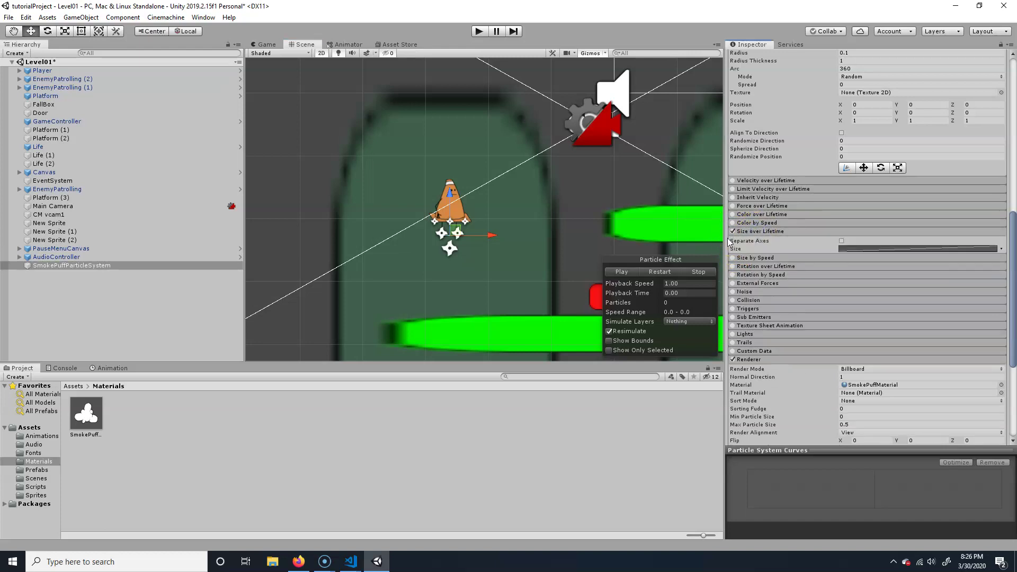
click(904, 249)
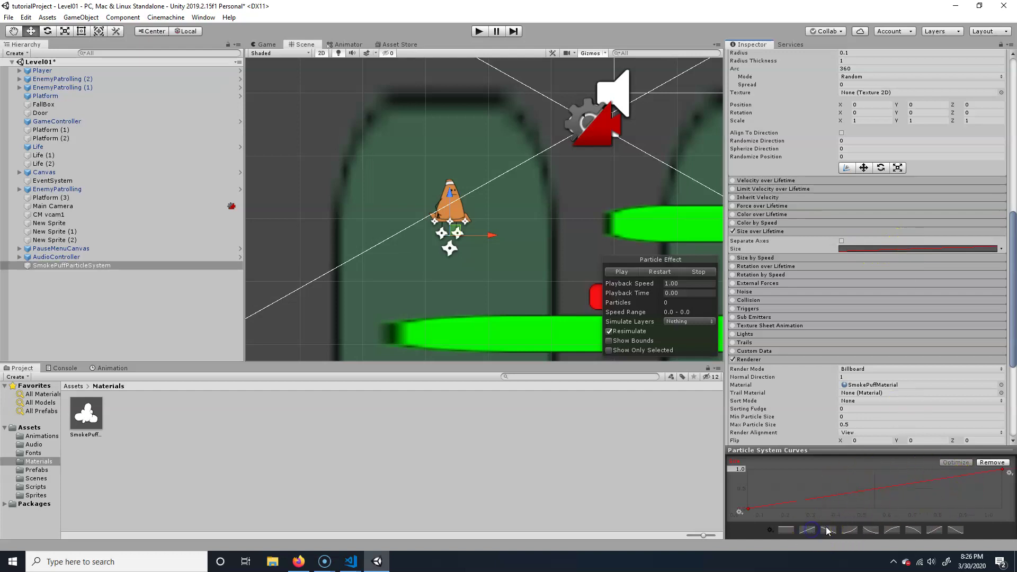
click(808, 529)
click(630, 272)
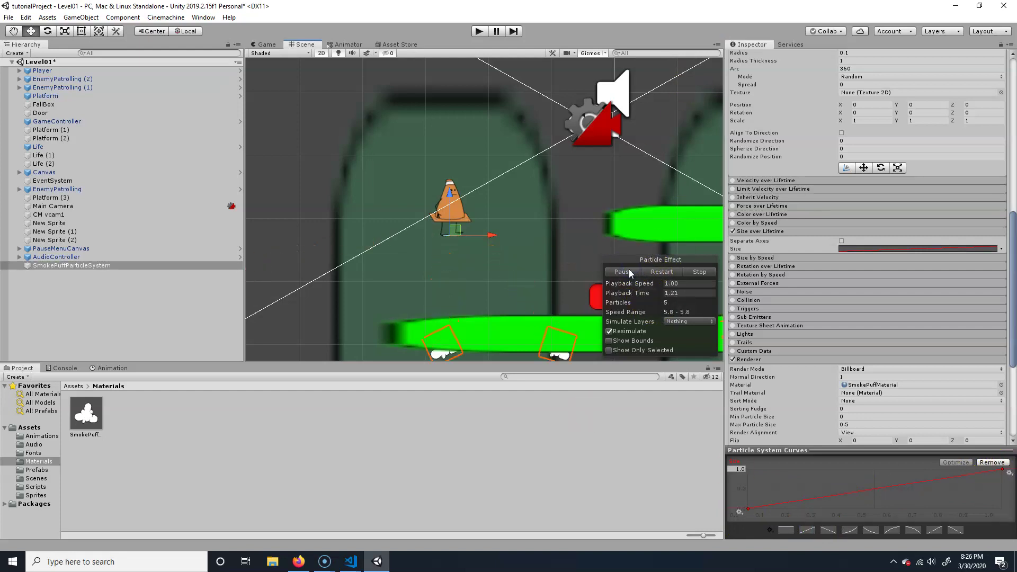
click(829, 529)
click(630, 273)
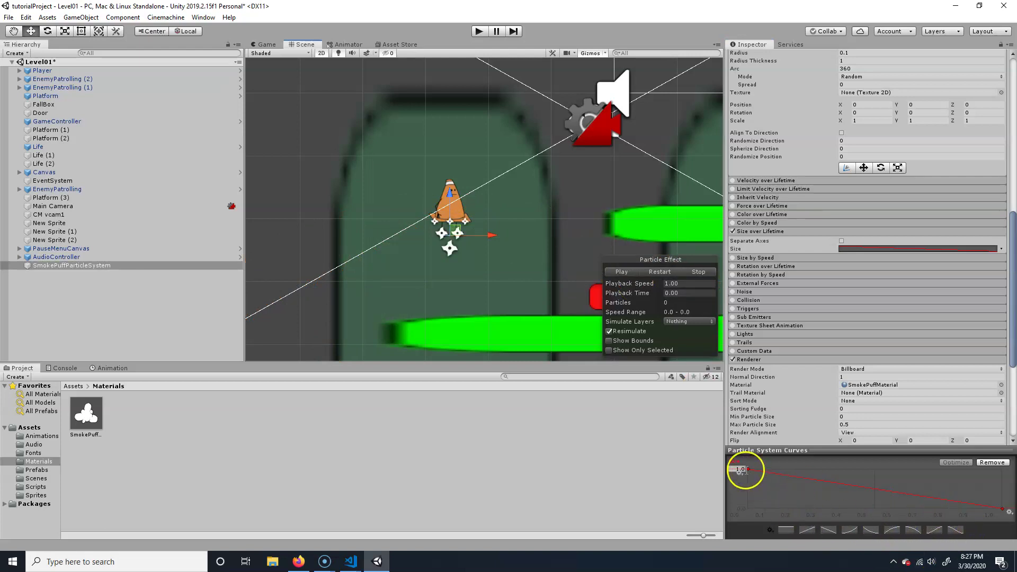
Lower the size curve's start to about 0.16, lift its end slightly and raise the curve's middle into a hump
click(747, 469)
drag(749, 471, 744, 504)
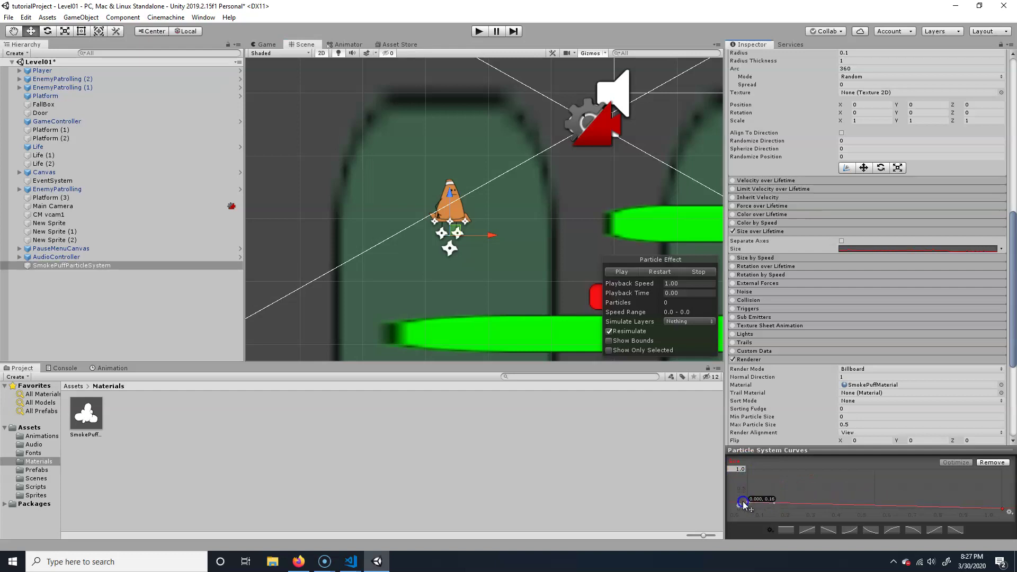
drag(1002, 508, 1006, 498)
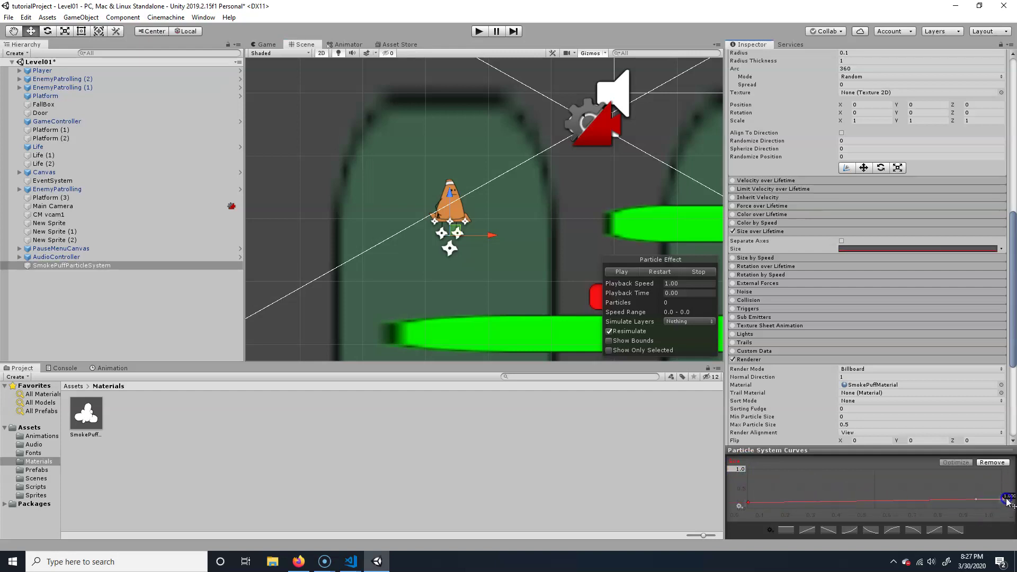
click(891, 512)
drag(873, 501, 876, 483)
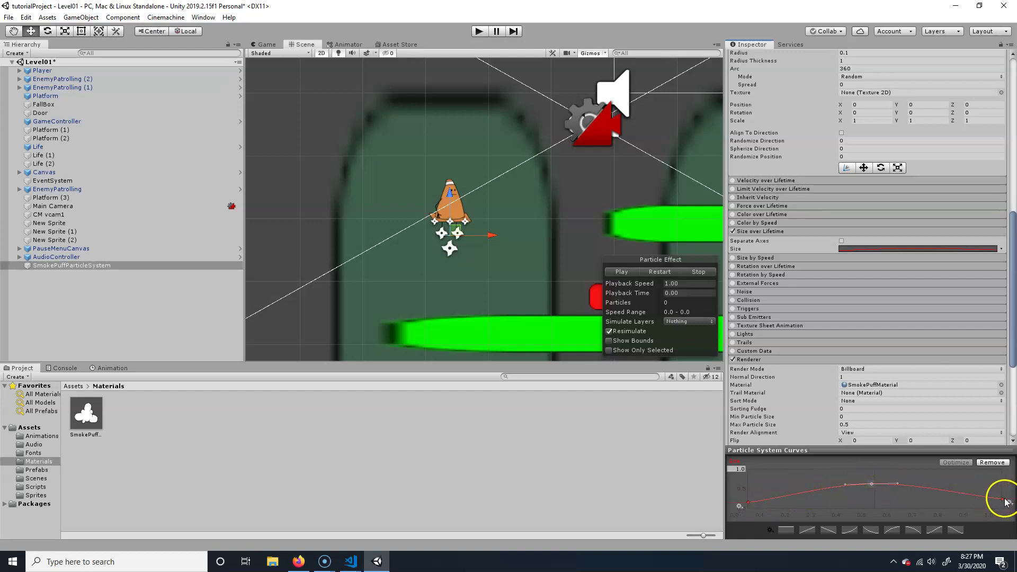
Fine-tune the size curve by lowering its end and slightly raising its start and middle peak, and play the effect
drag(1003, 499, 1005, 506)
drag(748, 502, 750, 499)
drag(872, 484, 872, 480)
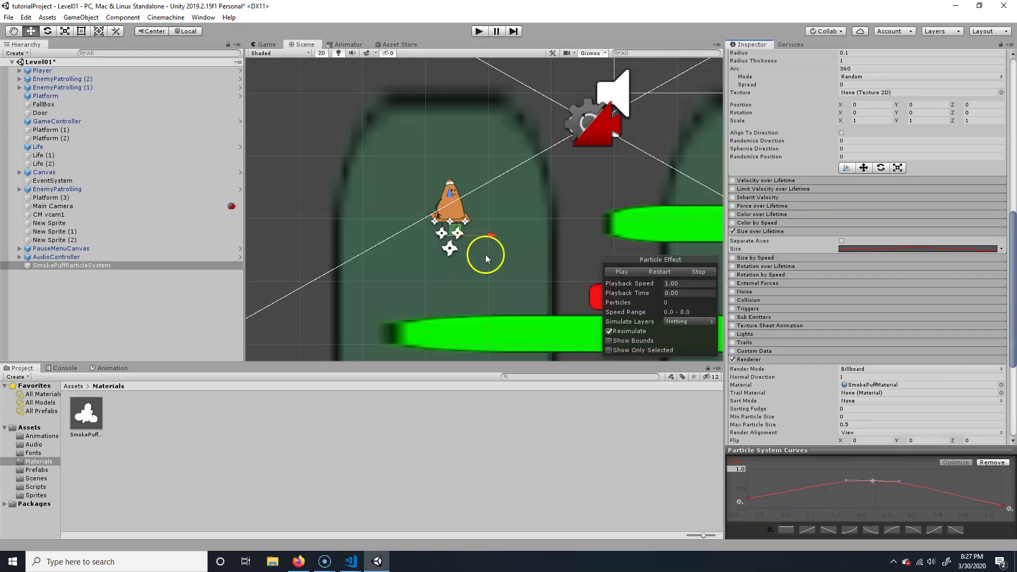
click(621, 271)
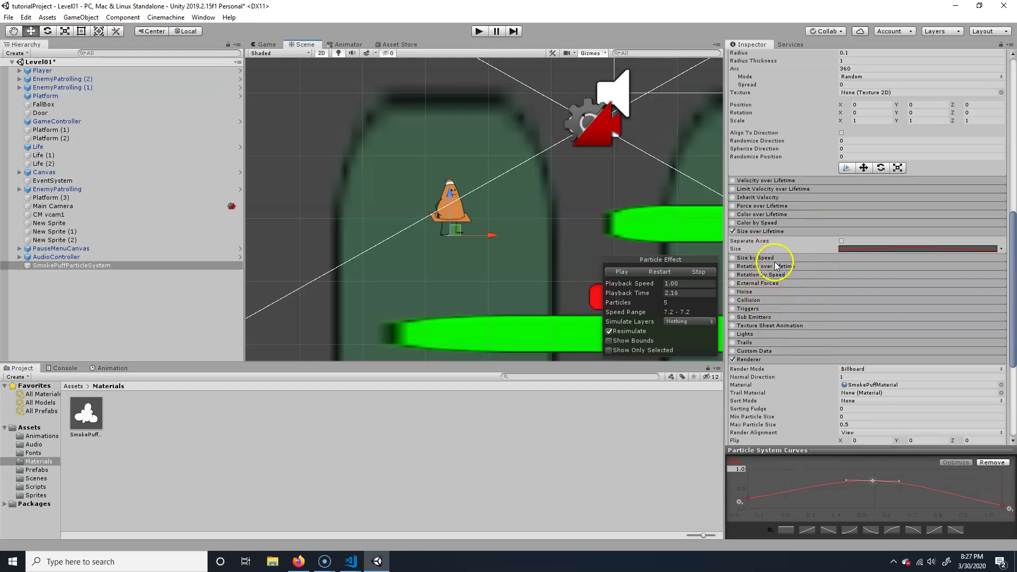
Enable Color over Lifetime, open its color gradient for editing and examine the alpha and color keys at both ends
click(756, 215)
click(734, 214)
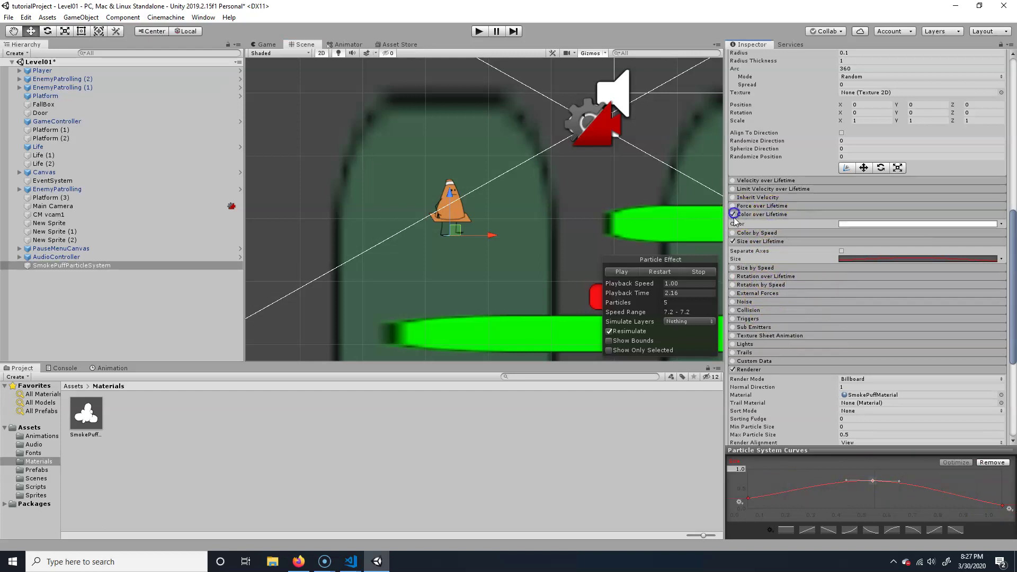
click(1001, 225)
click(922, 230)
click(874, 224)
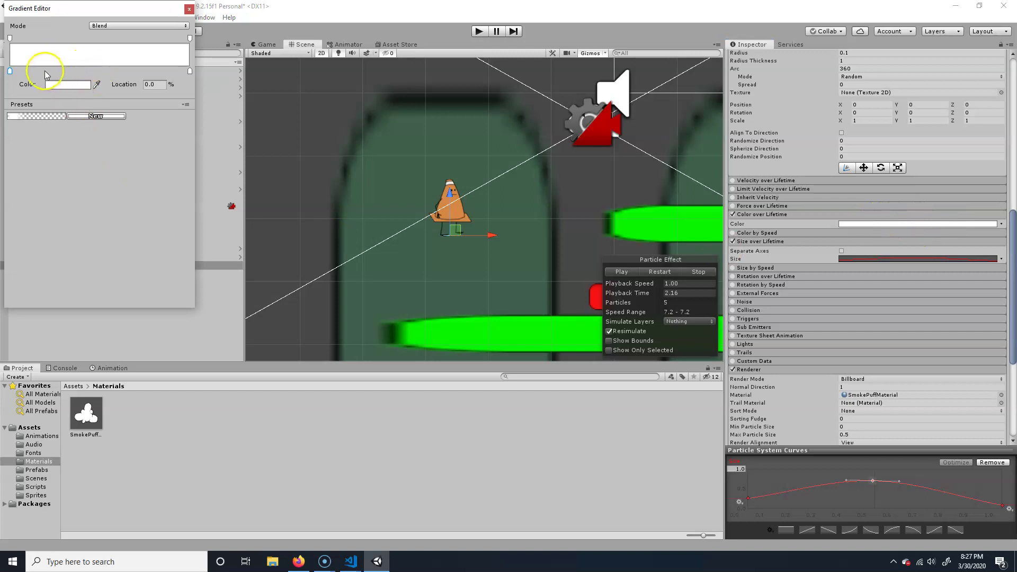
click(10, 38)
click(10, 72)
click(10, 39)
click(9, 71)
click(190, 71)
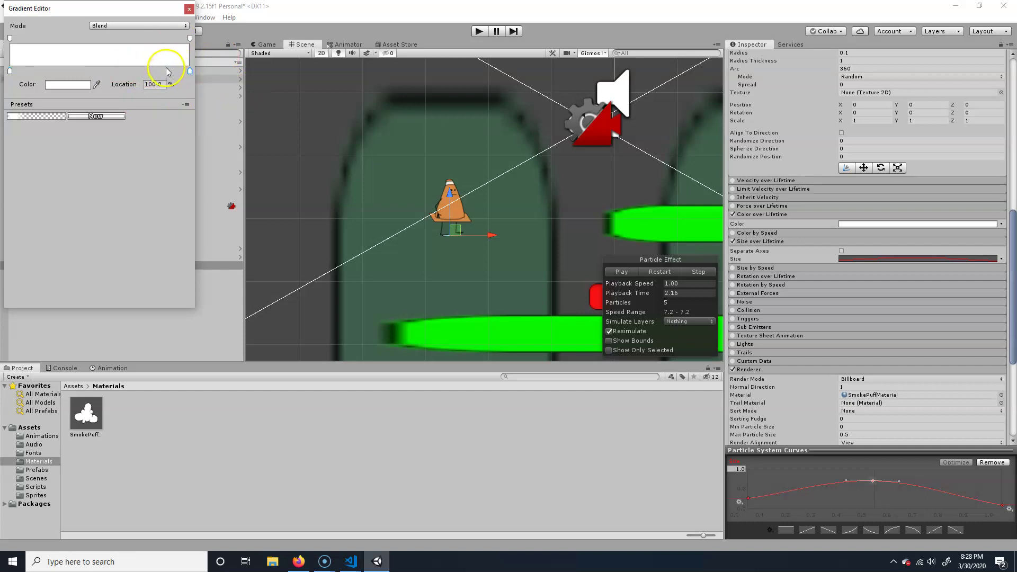
click(9, 38)
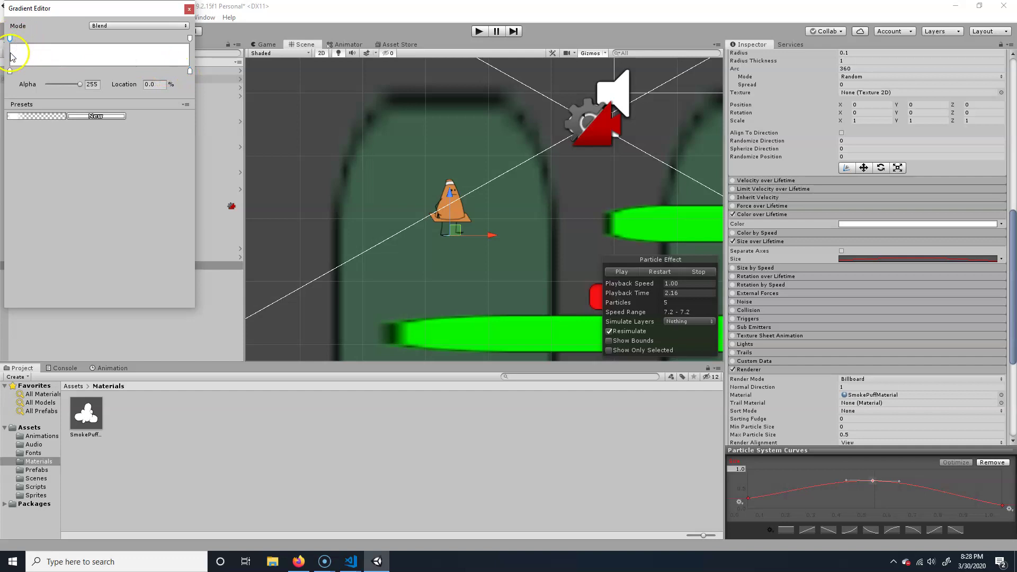
Add alpha keys near the start and near the end of the gradient, and make the first alpha key fully transparent
click(21, 38)
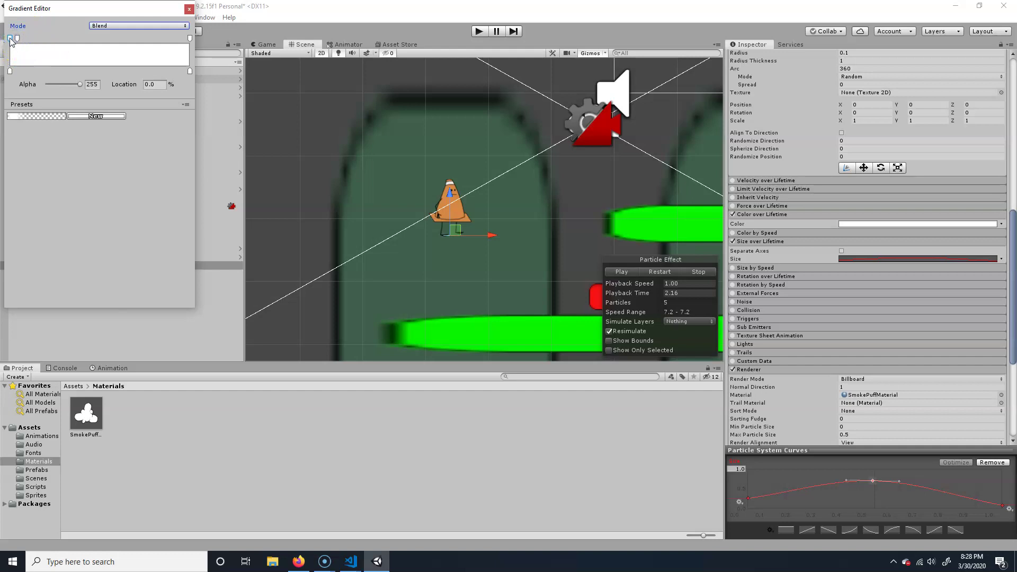
click(176, 38)
drag(174, 40, 175, 40)
drag(80, 85, 55, 85)
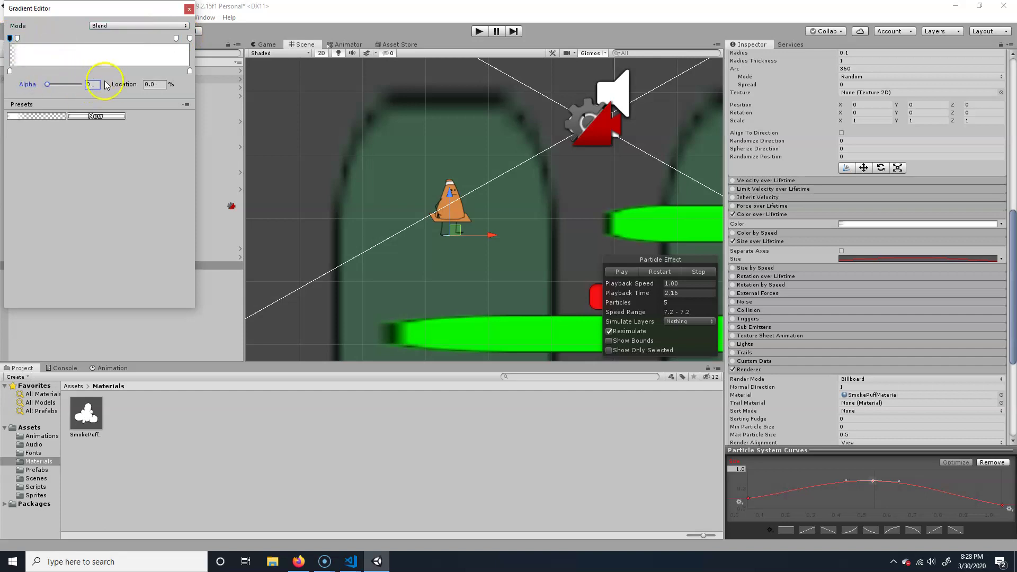
Move the late alpha key back toward the gradient's middle and set the final alpha key at 100% to 0
click(17, 38)
drag(175, 38, 140, 38)
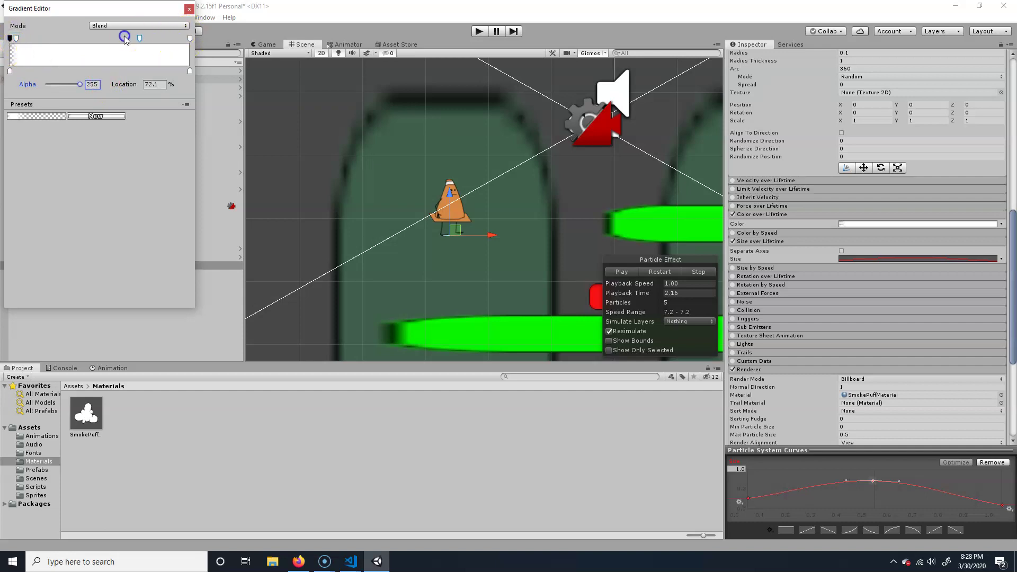
click(190, 38)
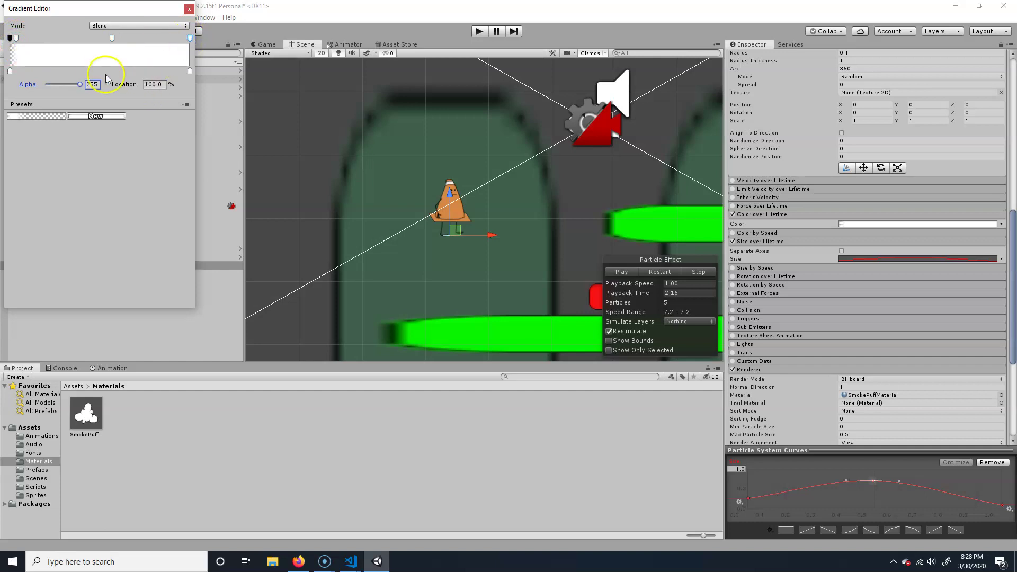
drag(79, 87, 33, 86)
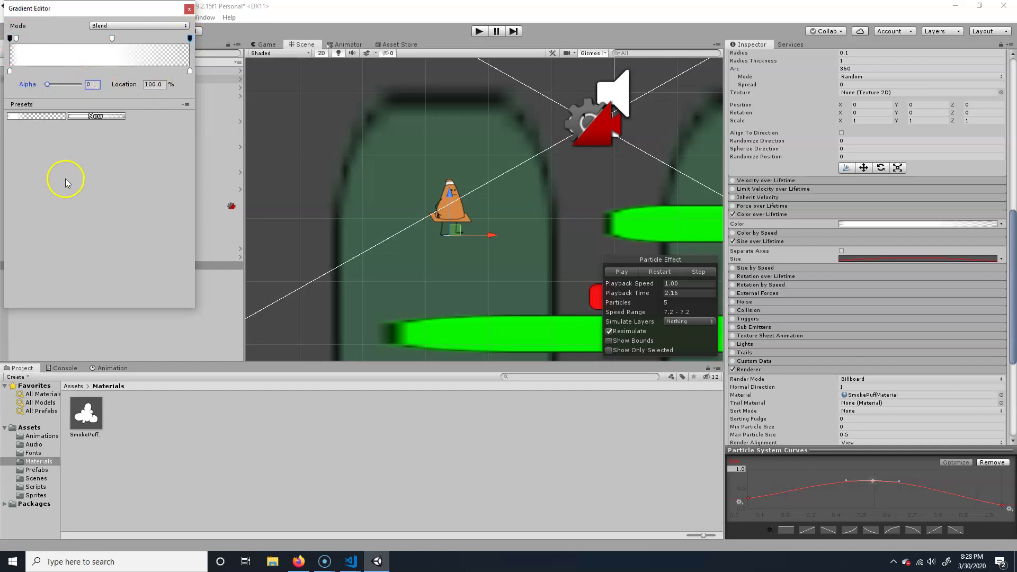
Play and restart the particle effect in the scene to check the color fade over lifetime
click(621, 274)
click(623, 272)
click(625, 272)
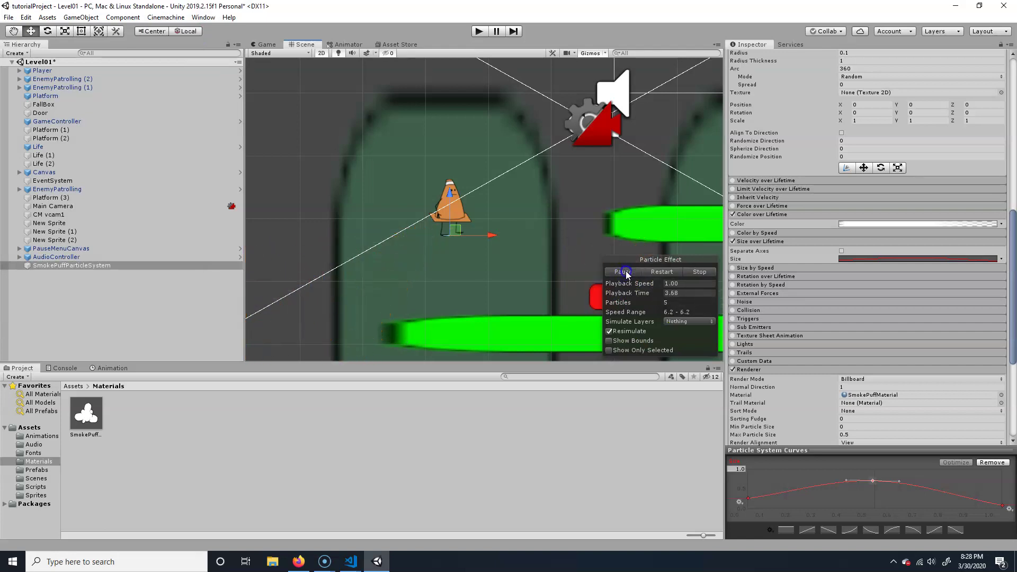
click(649, 272)
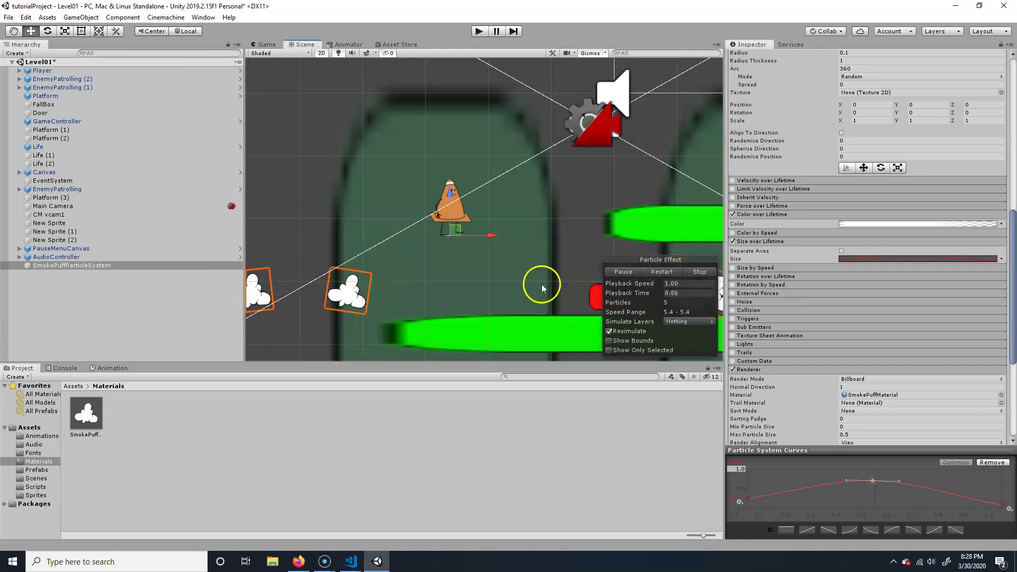
click(417, 269)
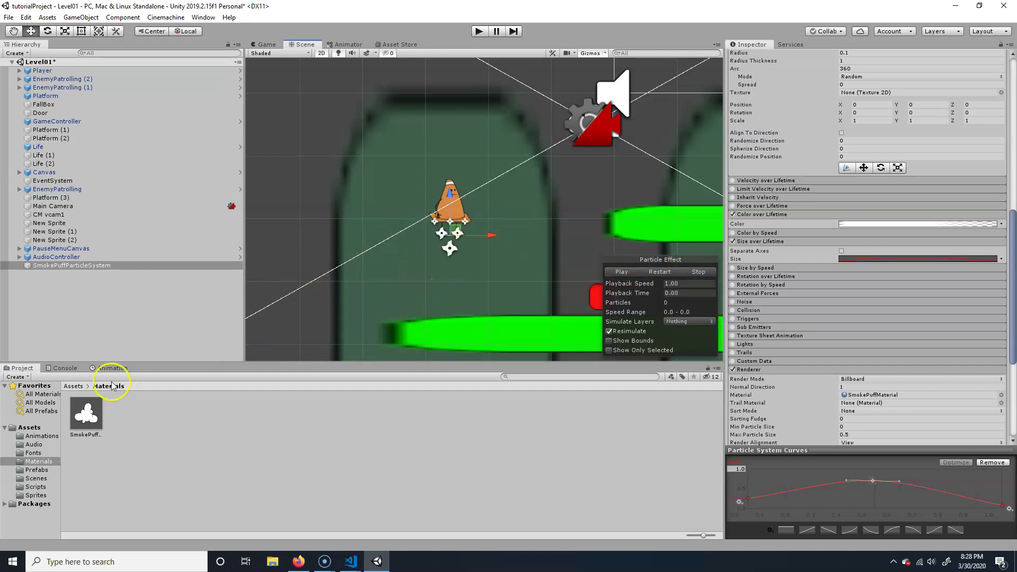
Try the Cutout rendering mode on SmokePuffMaterial and replay SmokePuffParticleSystem in the scene
click(85, 413)
click(890, 92)
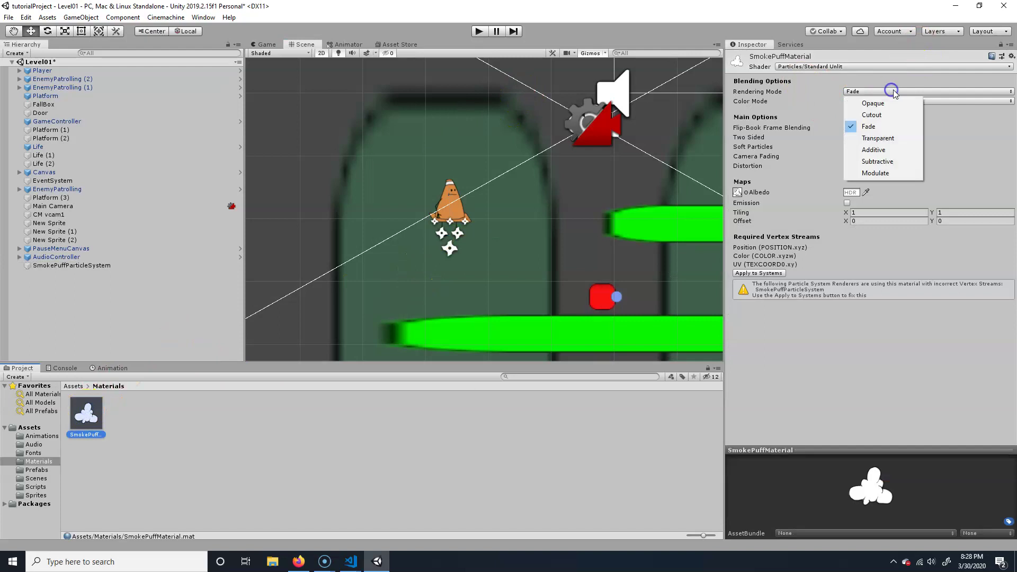
click(878, 114)
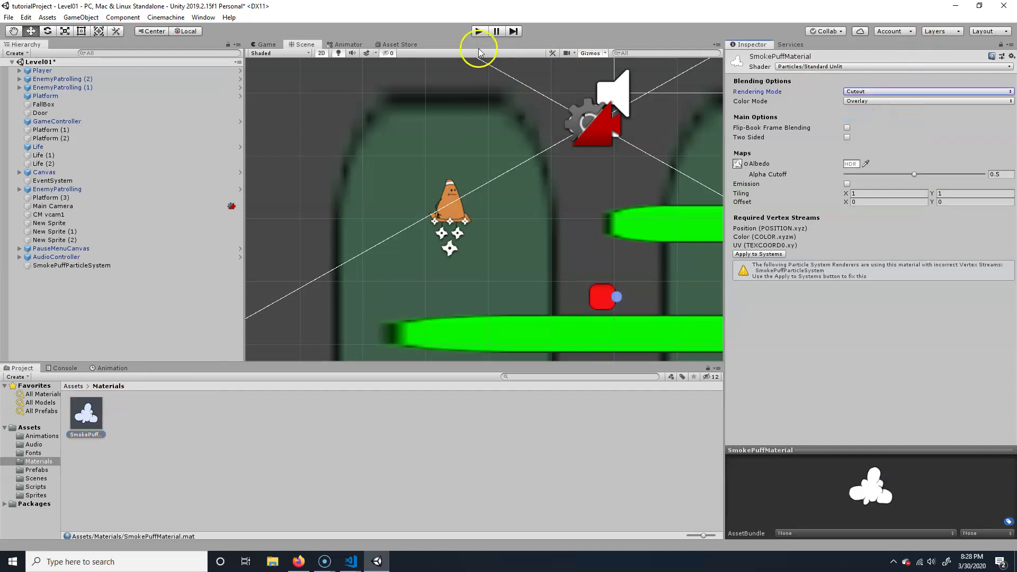
click(59, 265)
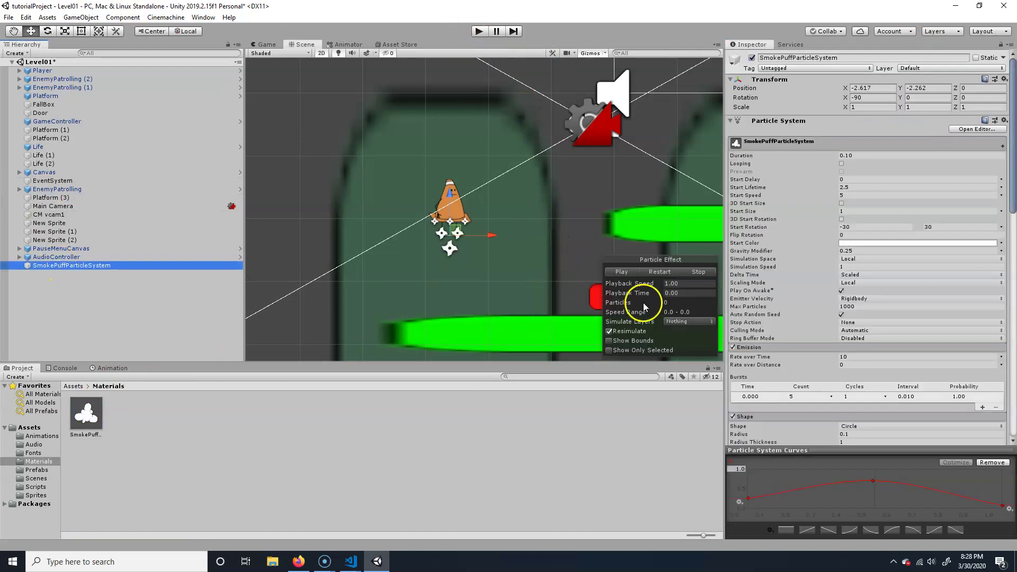
click(624, 272)
click(623, 272)
click(626, 273)
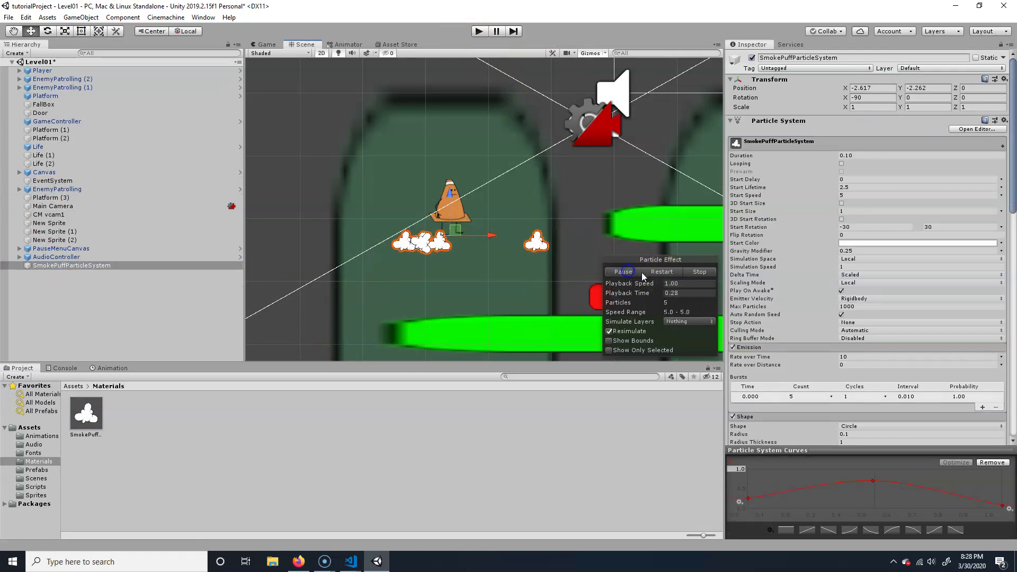
click(641, 272)
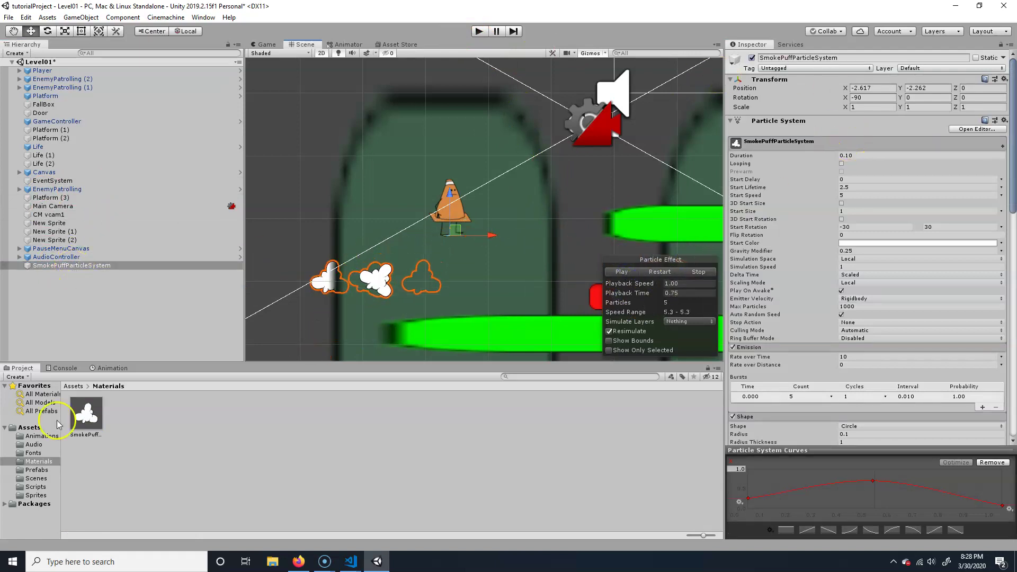
Set SmokePuffMaterial's color mode to Multiply and replay SmokePuffParticleSystem several times to check the look
click(86, 414)
click(869, 101)
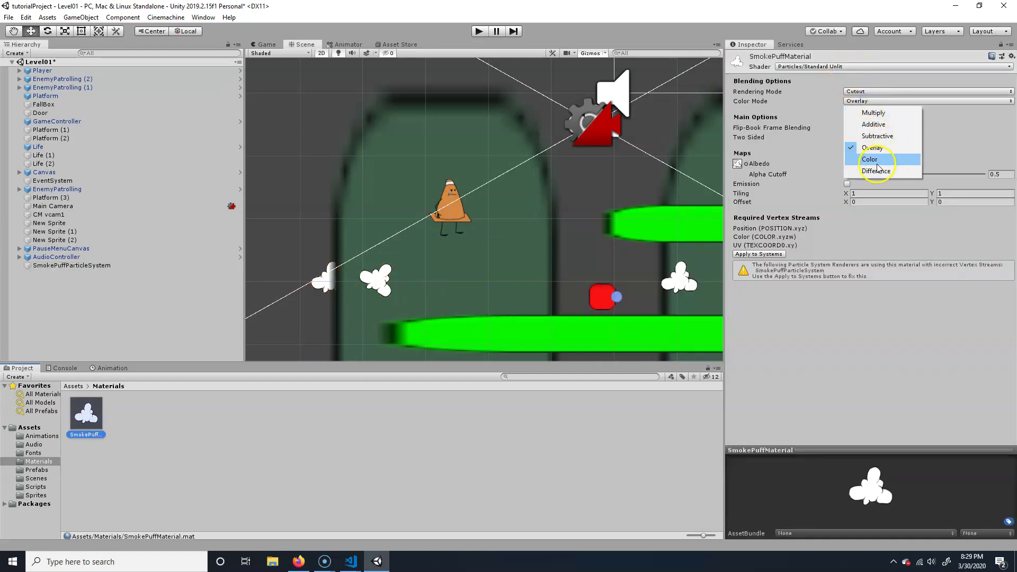
click(874, 112)
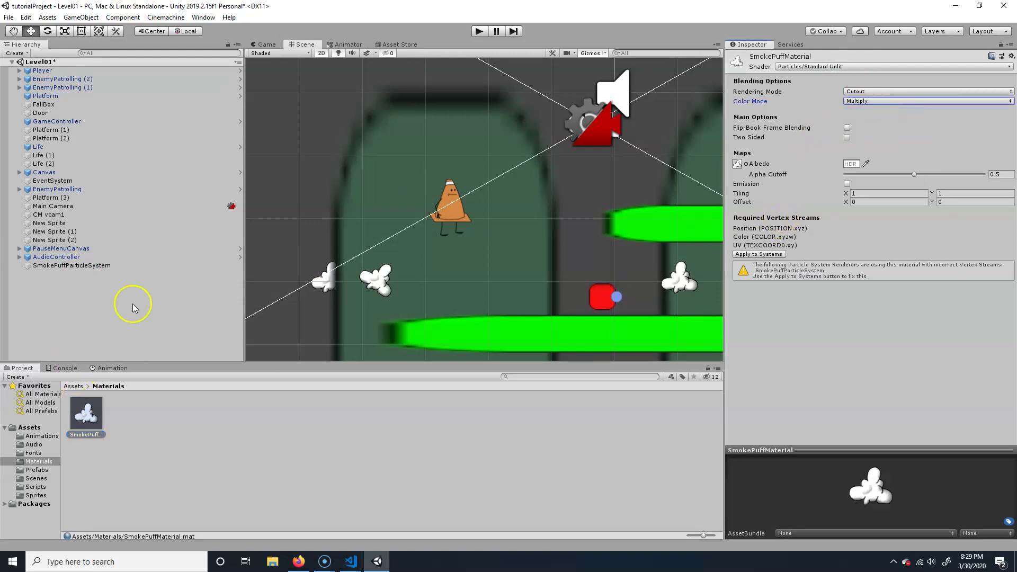
click(79, 265)
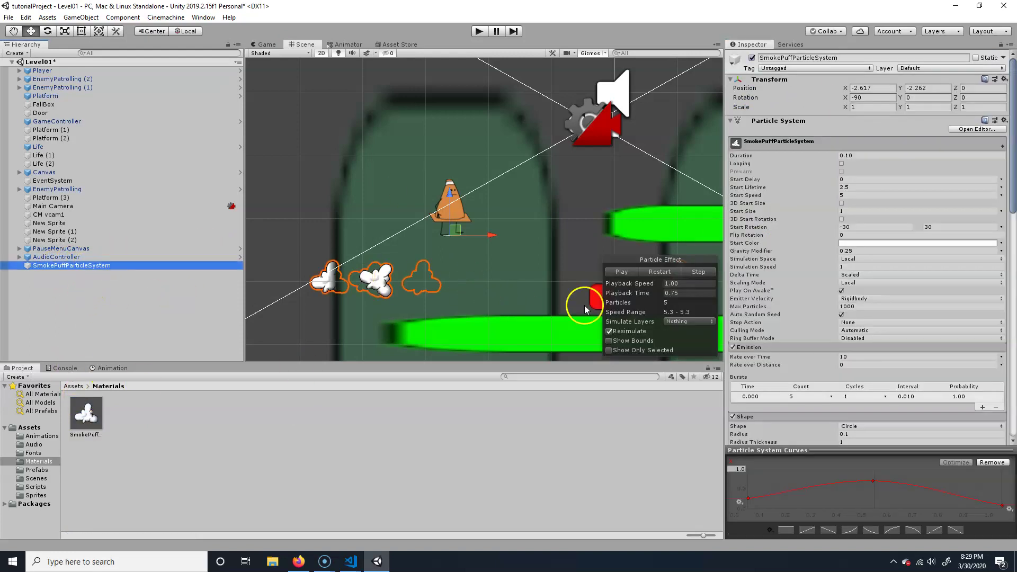
click(629, 271)
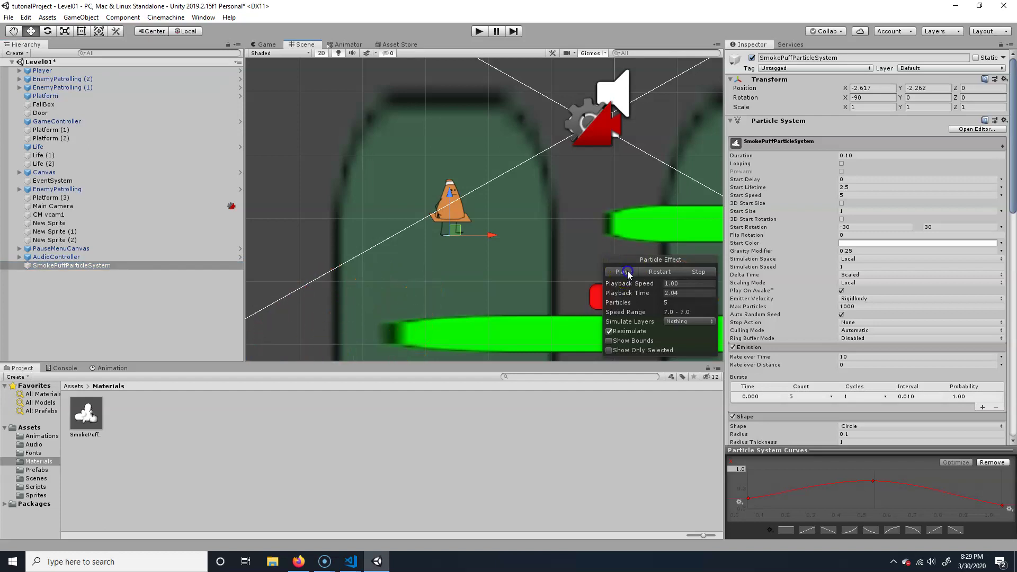
click(627, 272)
click(654, 271)
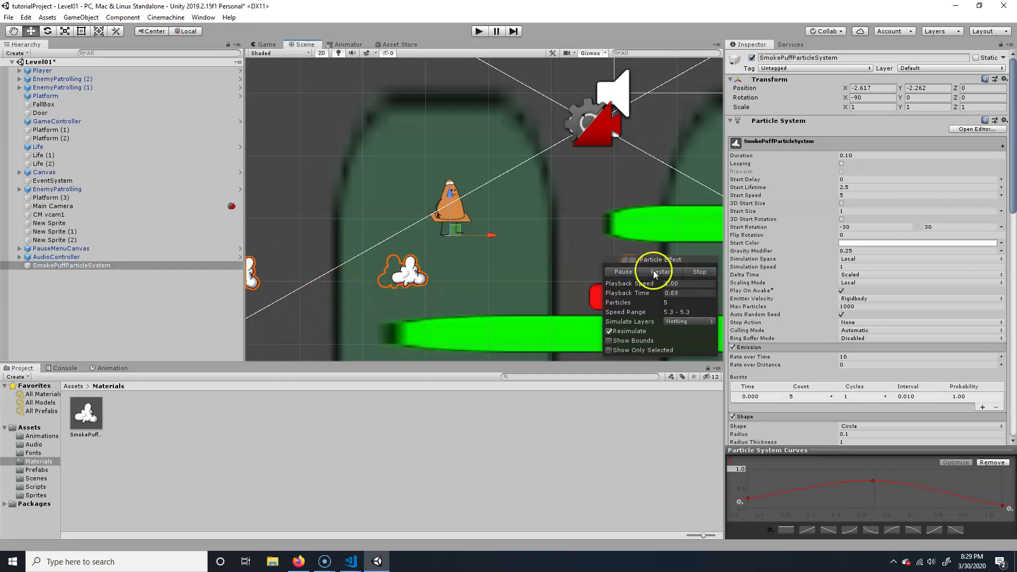
click(662, 271)
click(662, 271)
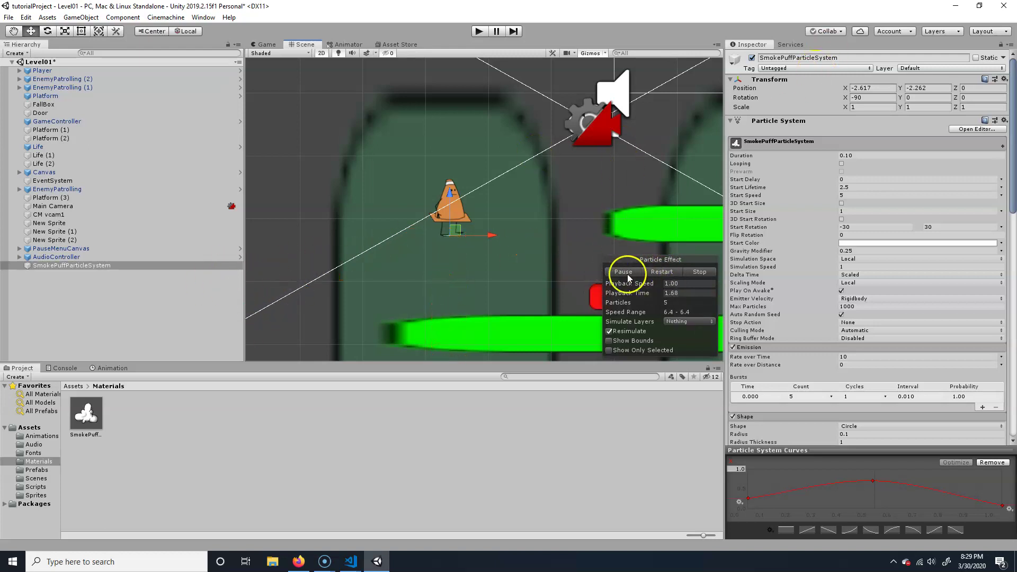
click(691, 272)
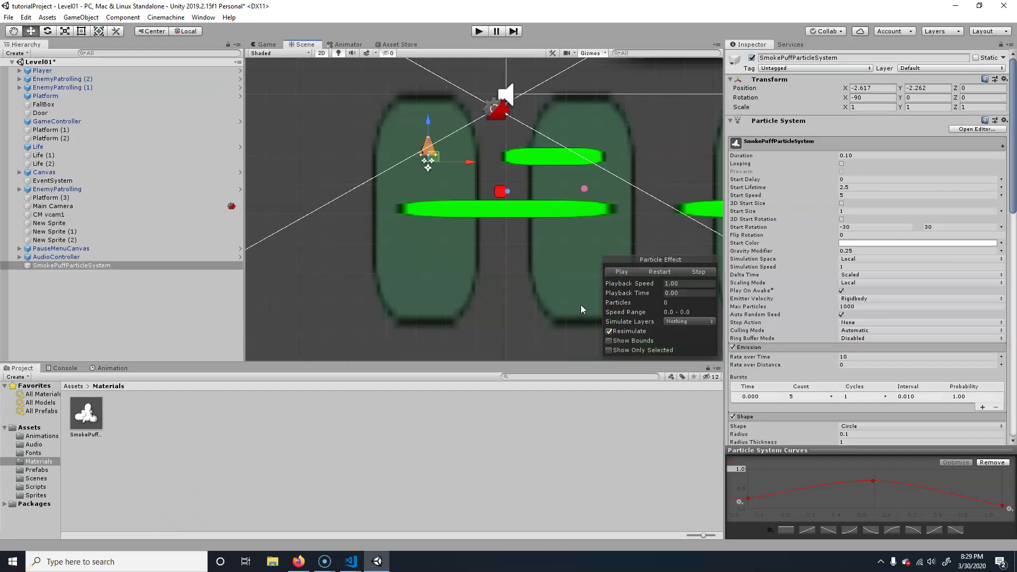
Set SmokePuffMaterial's rendering mode to Fade and replay SmokePuffParticleSystem in the scene
click(630, 271)
click(48, 266)
click(86, 415)
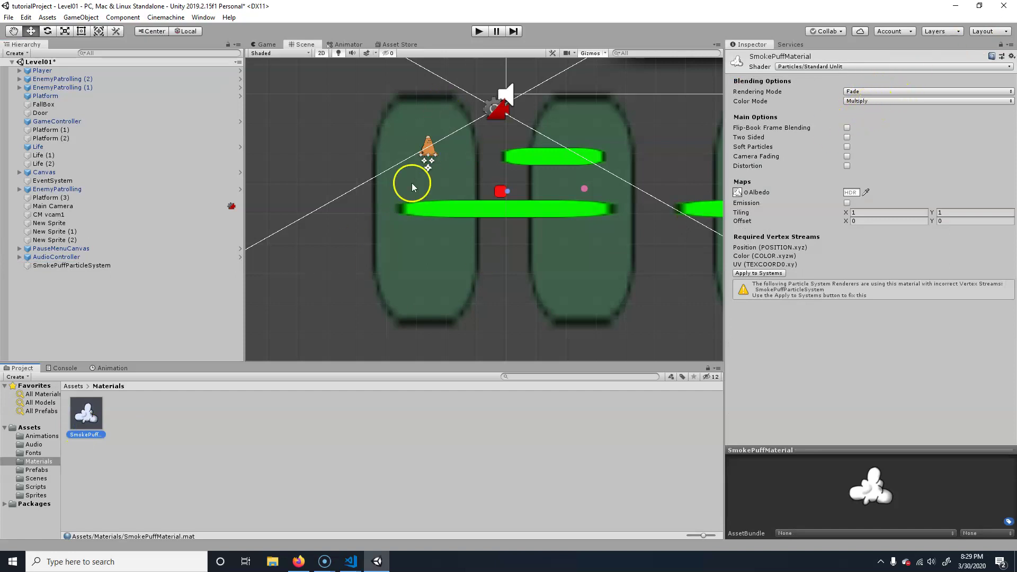
click(33, 266)
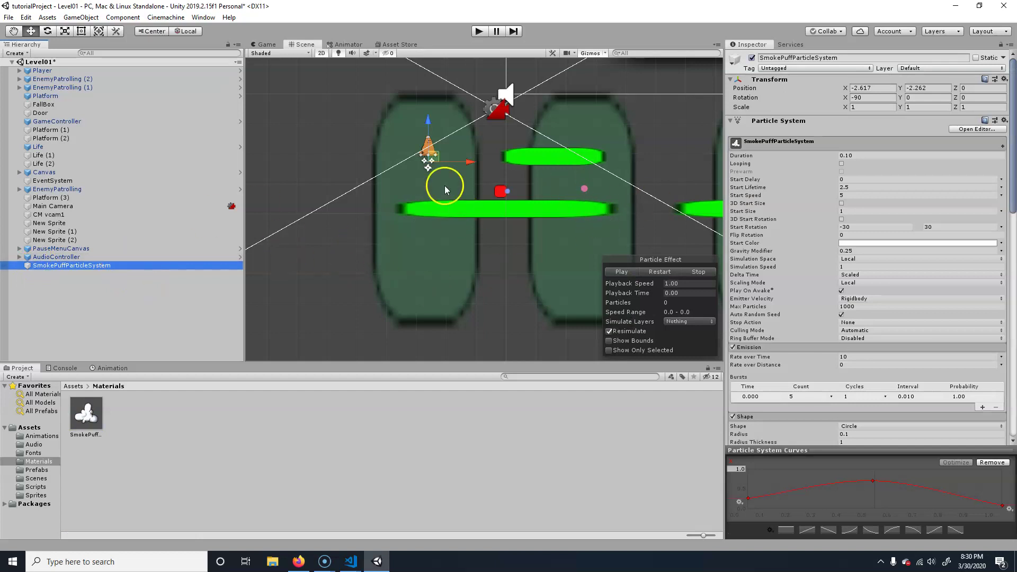
scroll(444, 187, up, 5)
scroll(424, 192, up, 4)
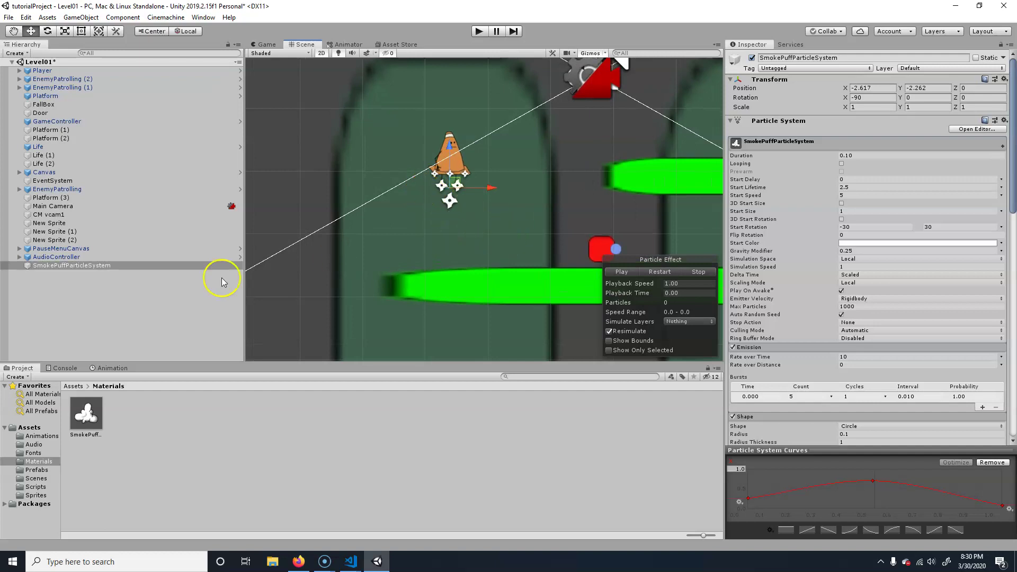
click(650, 269)
click(663, 271)
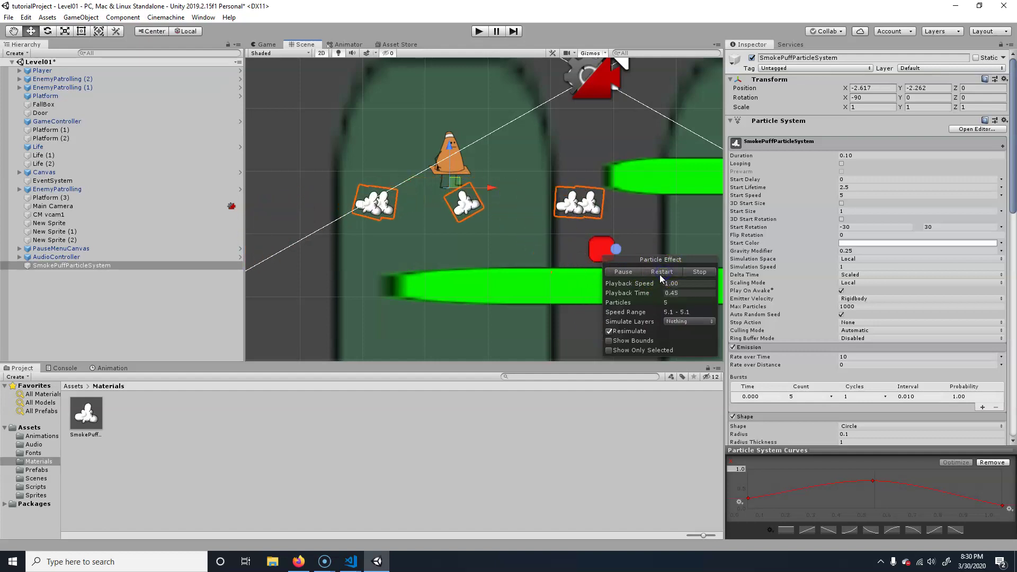
click(698, 272)
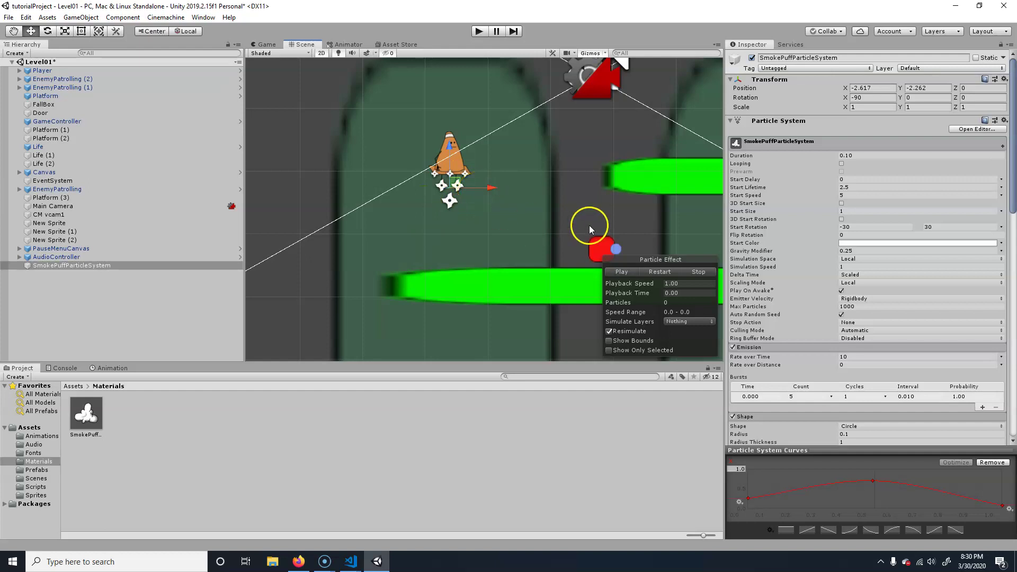
Set the particle system's Start Lifetime to 1 and Start Speed to 2.5, playing the effect after each change
click(857, 187)
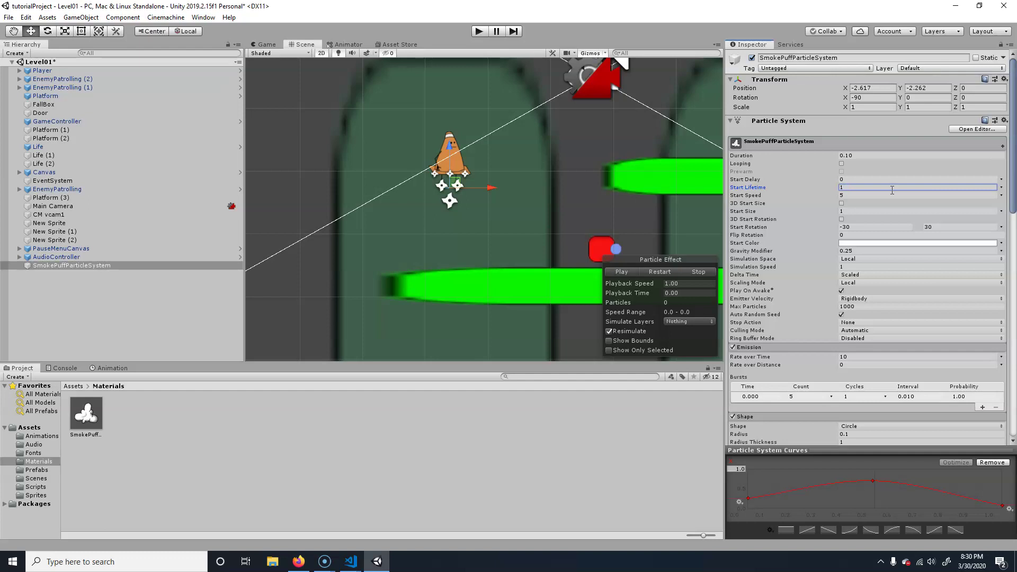
click(619, 272)
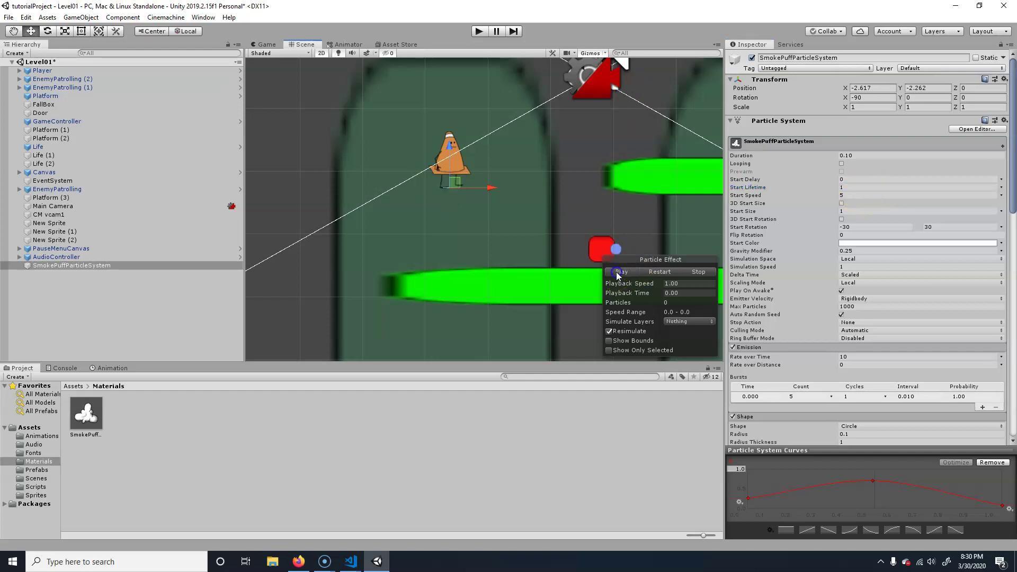
click(617, 272)
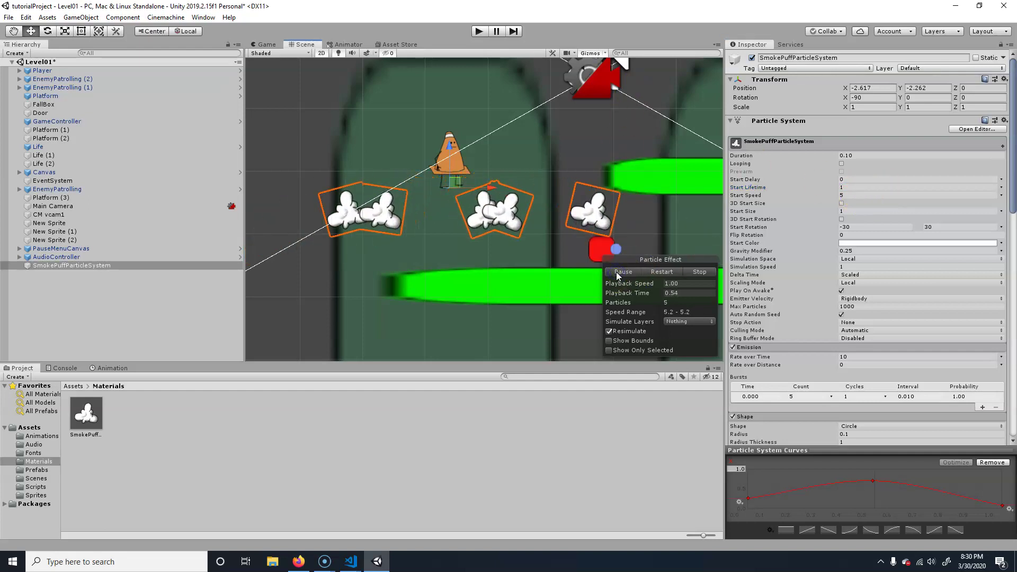
click(617, 272)
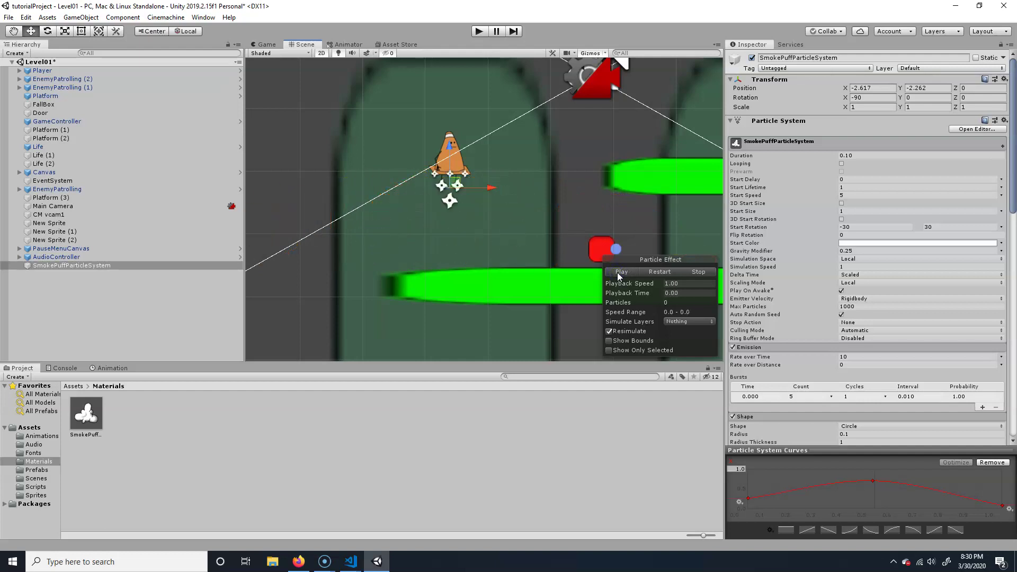
click(863, 195)
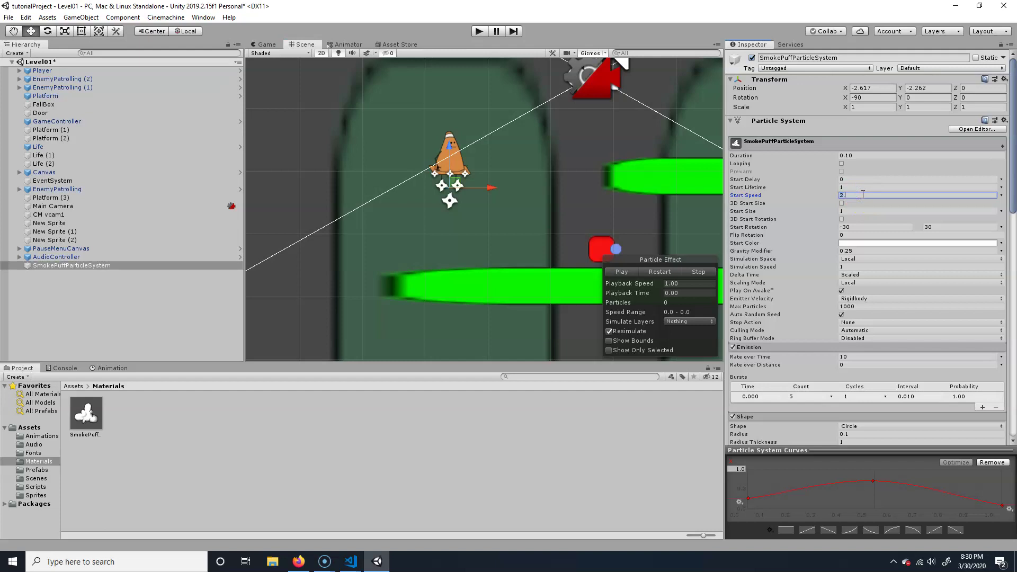
click(622, 272)
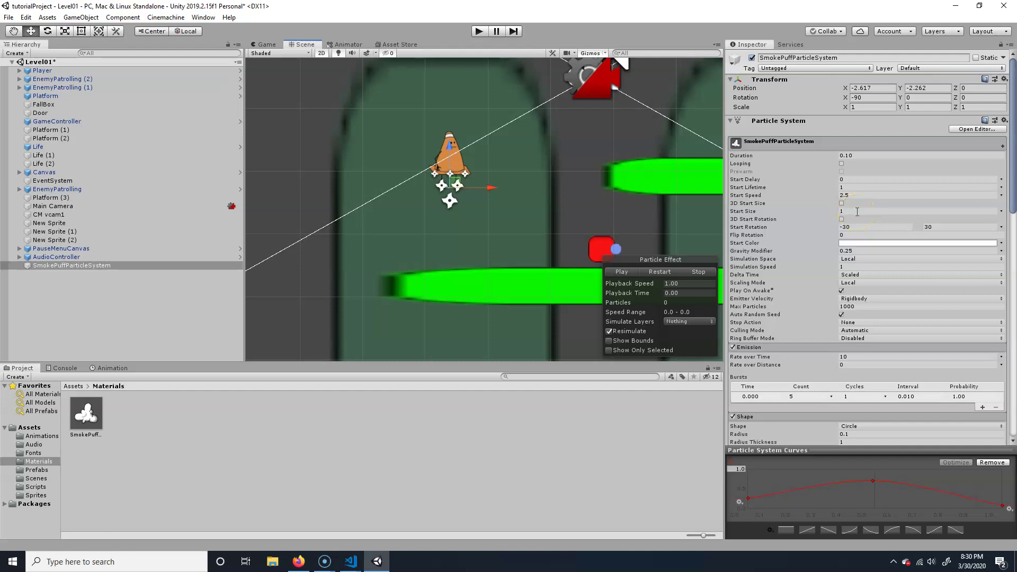
Make Start Size random between two constants, 0.1 and 0.75, and replay the effect several times
click(1001, 211)
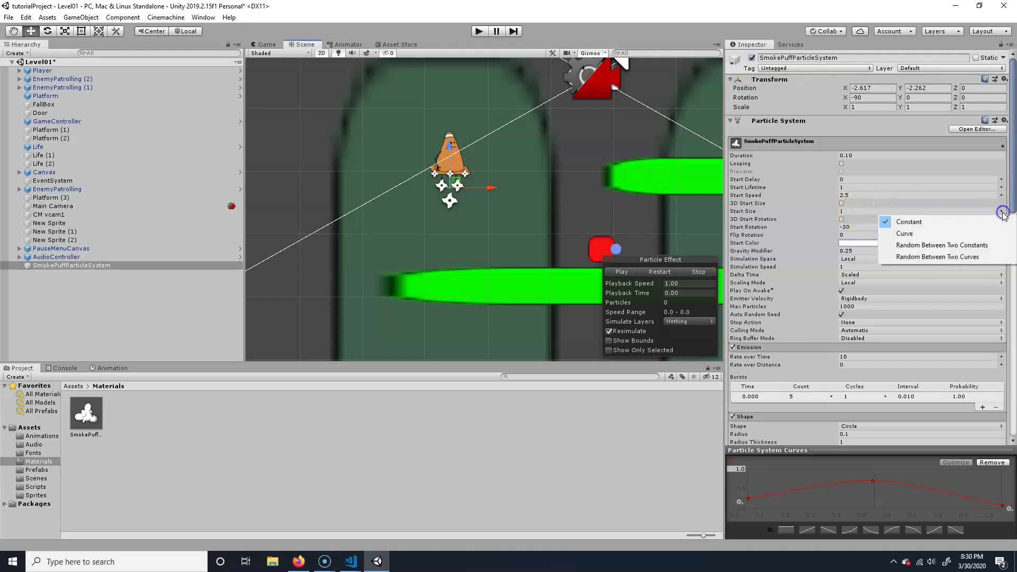
click(977, 244)
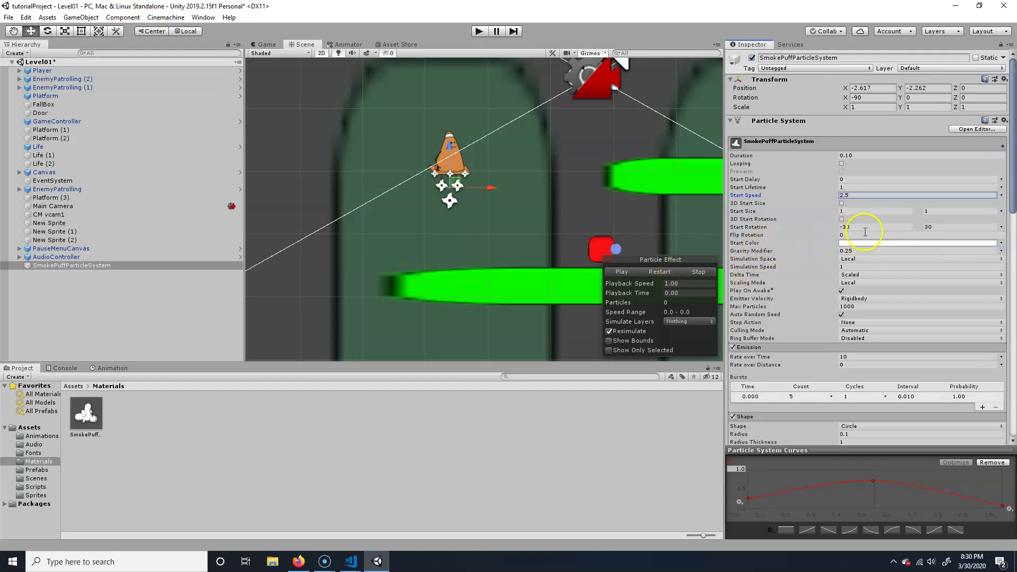
click(876, 210)
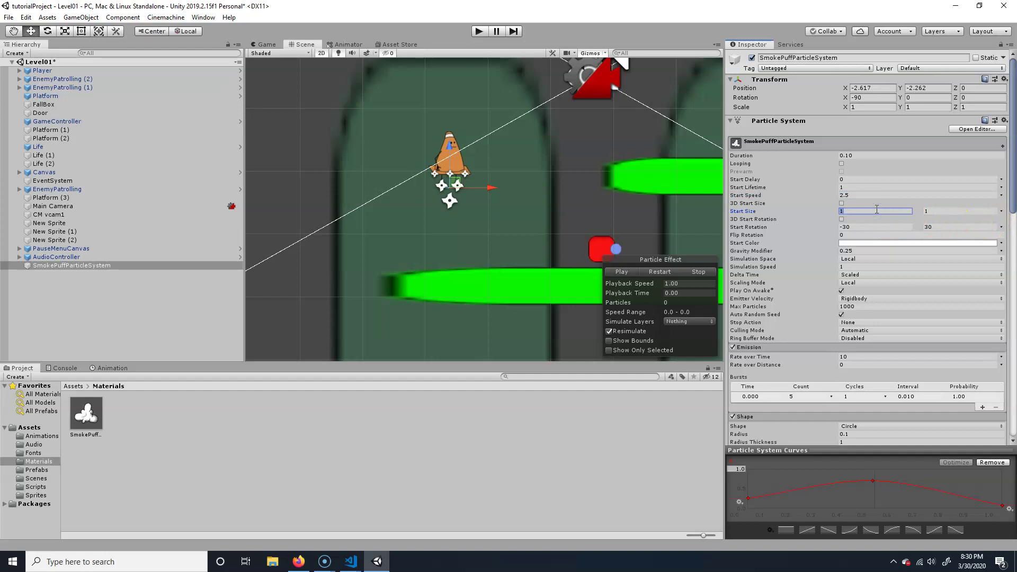
text(.1)
click(959, 210)
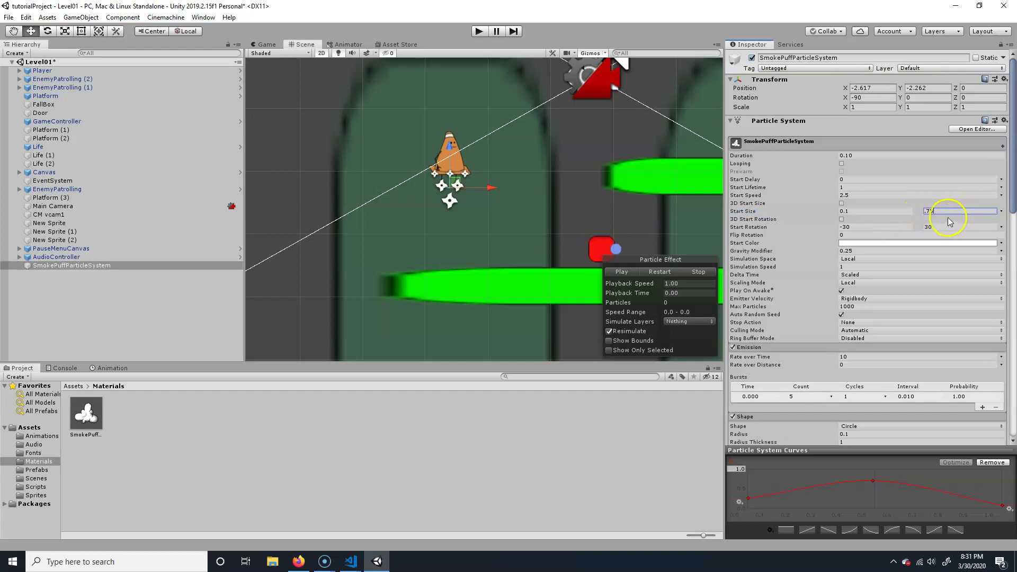
click(660, 271)
click(660, 271)
click(658, 271)
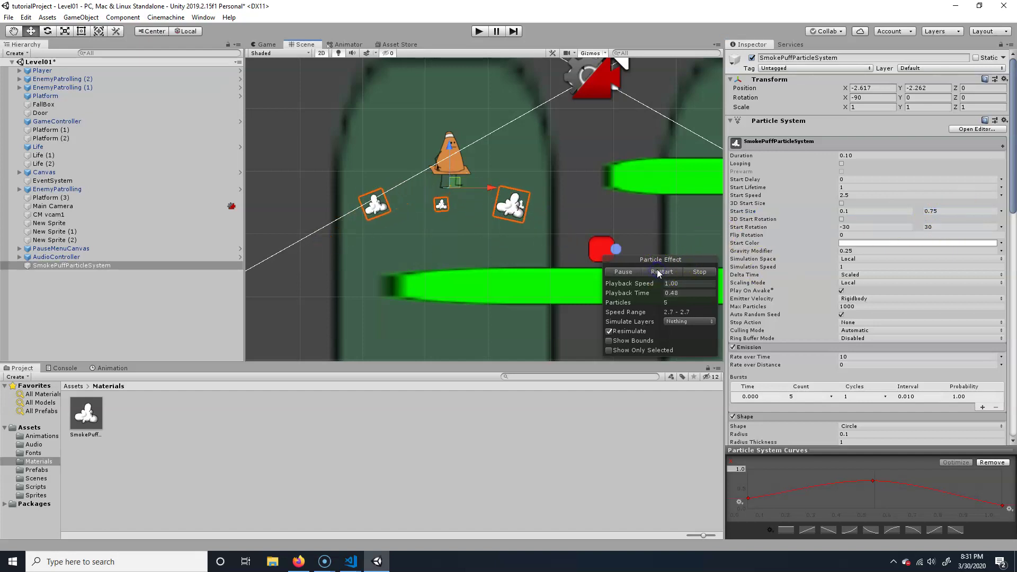
click(657, 271)
click(657, 271)
click(953, 210)
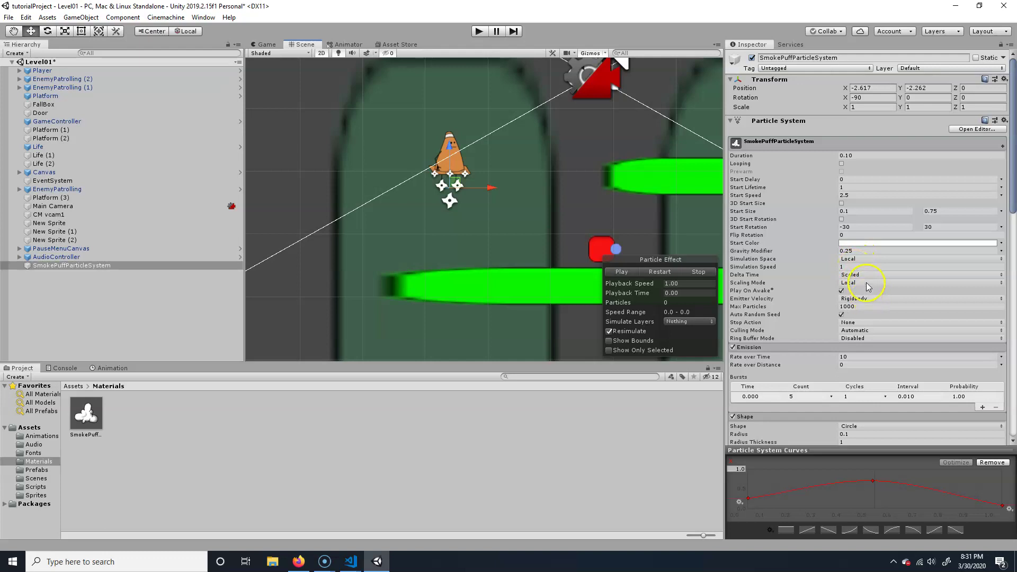
Set the emission burst Count to 10 and the Gravity Modifier to 0, replaying the smoke effect after each change
scroll(852, 373, down, 3)
click(797, 301)
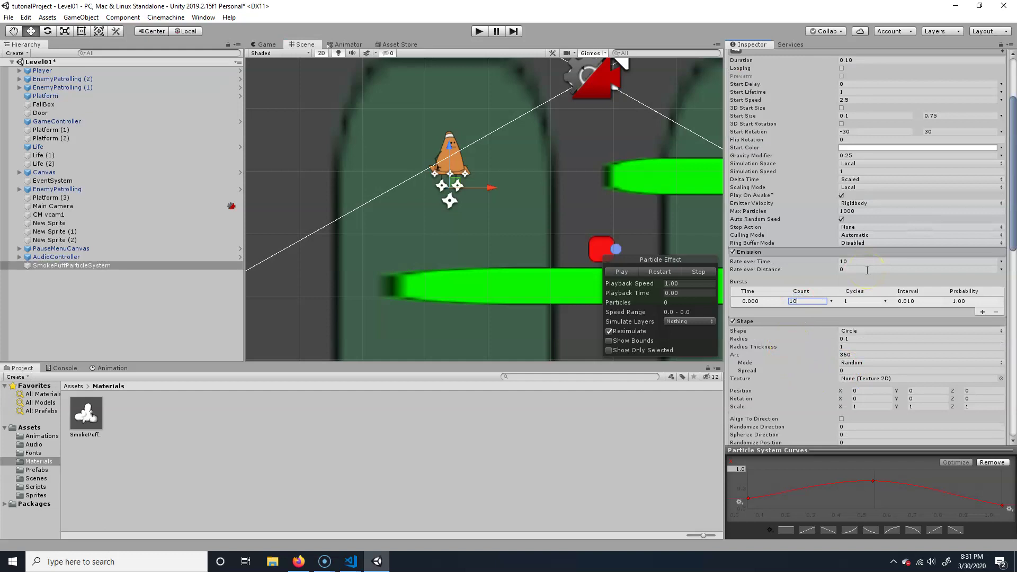
click(652, 272)
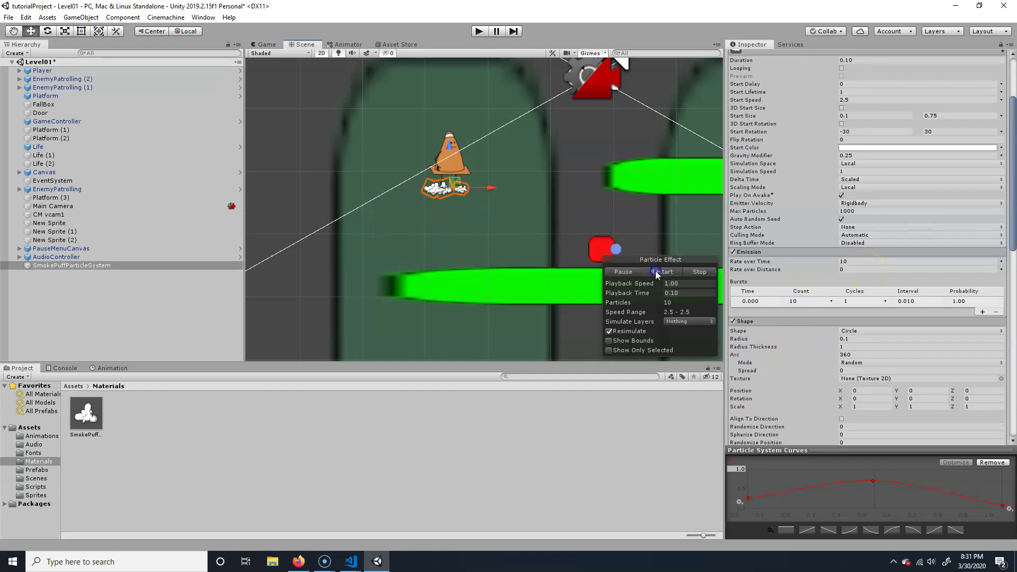
scroll(808, 122, up, 3)
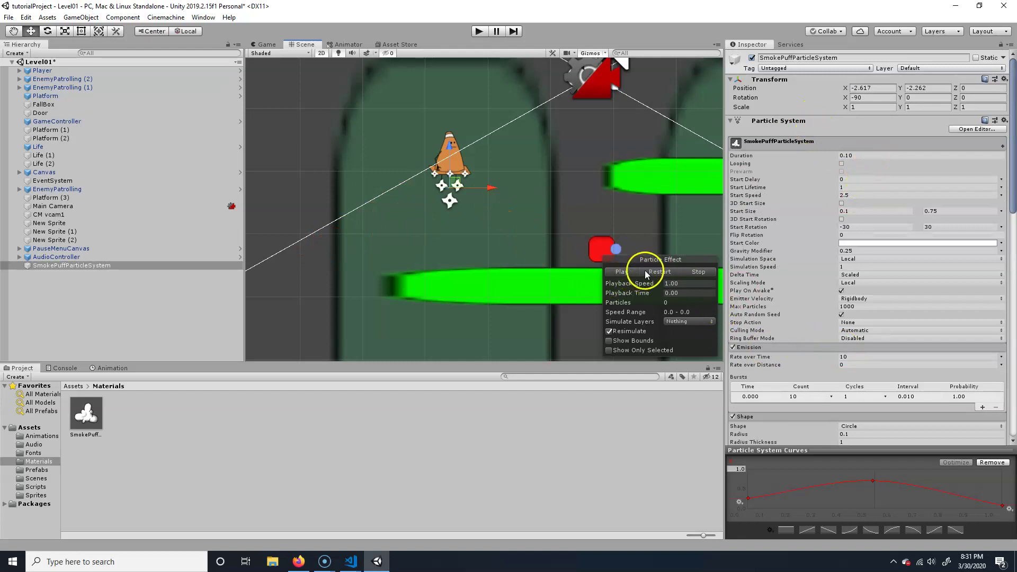
click(623, 272)
click(859, 250)
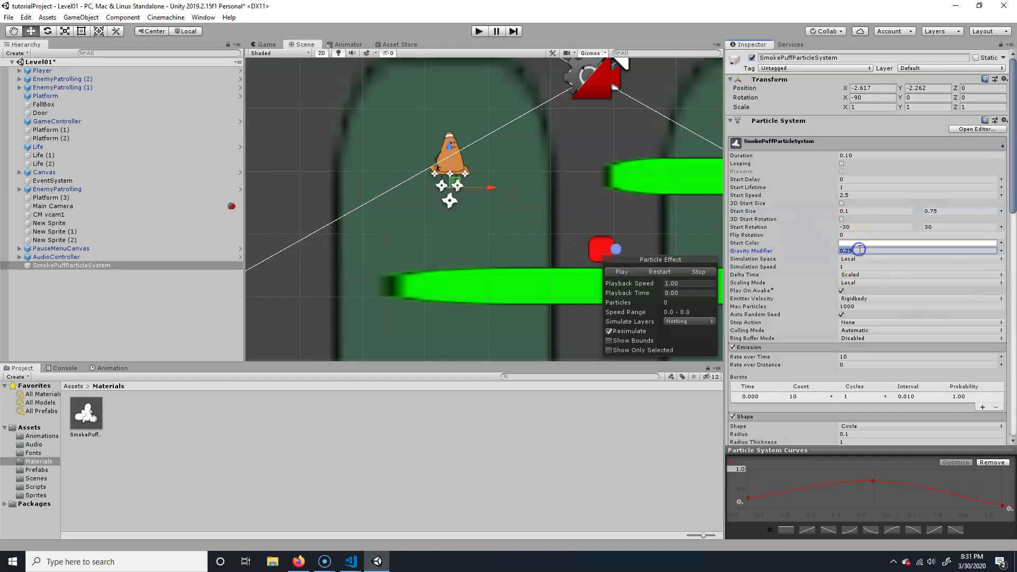
click(633, 272)
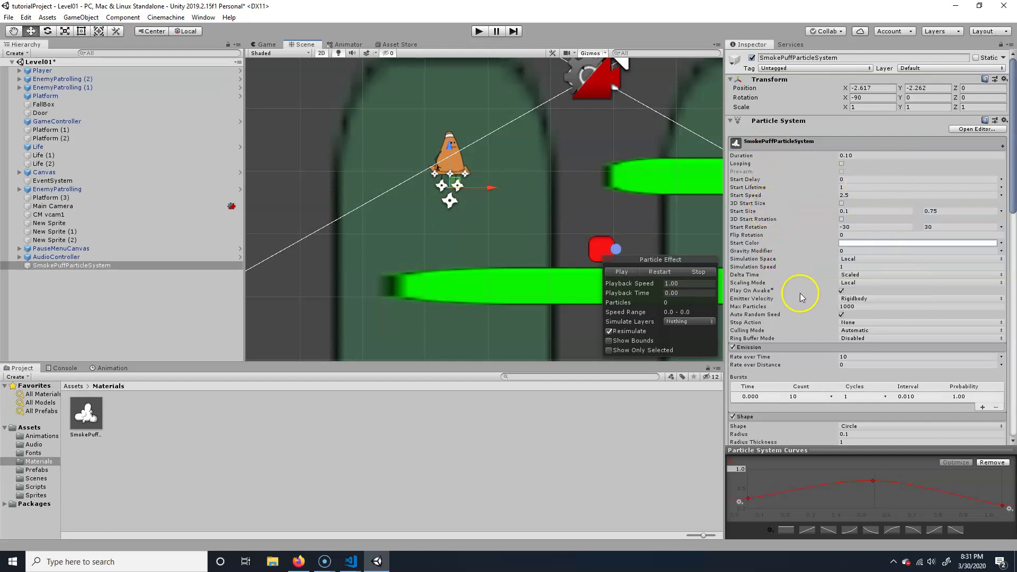
Review SmokePuffParticleSystem's emission, shape, over-lifetime and renderer settings from the main module down and back
scroll(908, 406, down, 6)
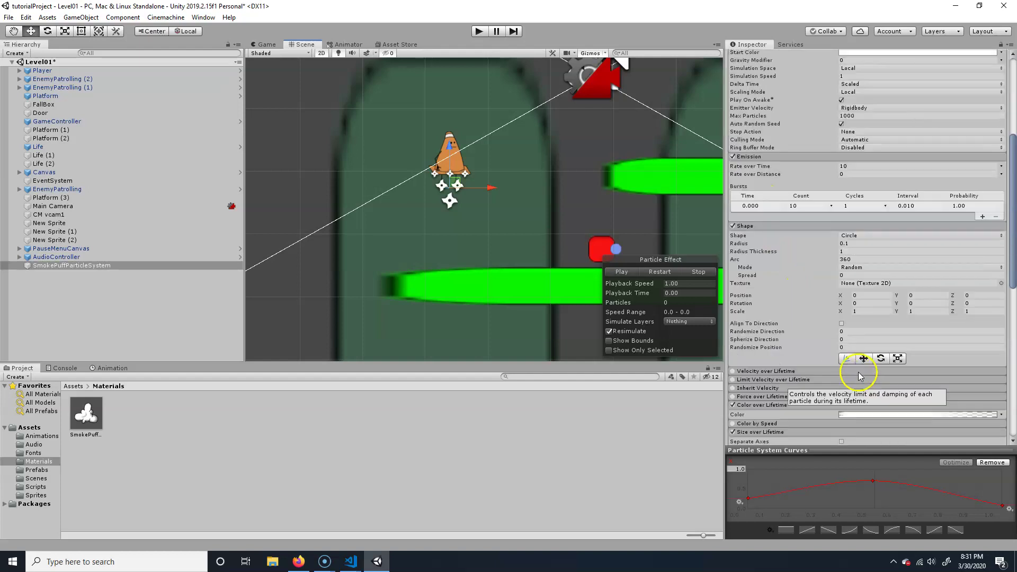
scroll(797, 281, down, 5)
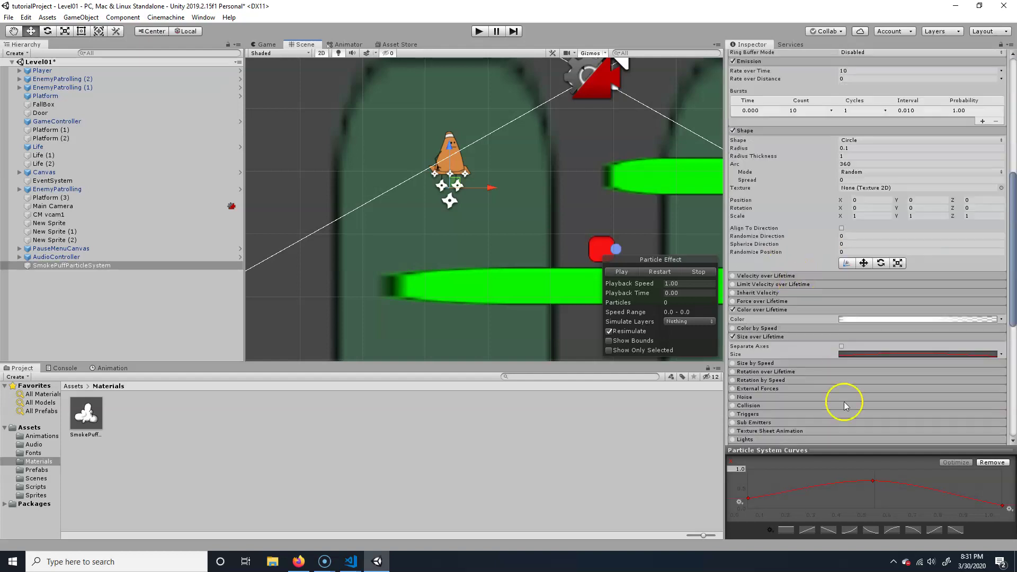
scroll(814, 397, down, 7)
scroll(805, 371, up, 3)
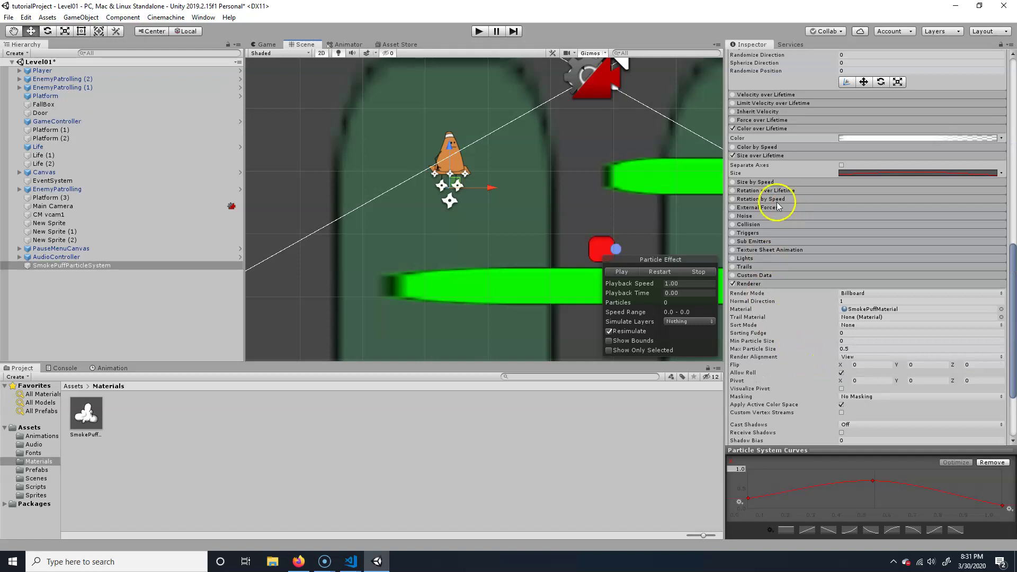
scroll(770, 192, up, 3)
scroll(767, 192, up, 3)
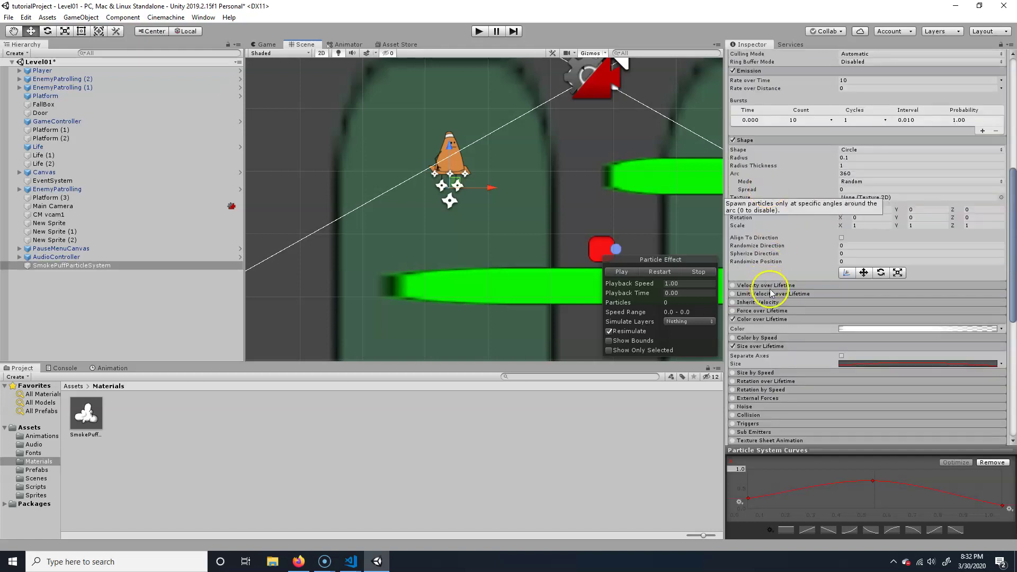
scroll(810, 214, up, 3)
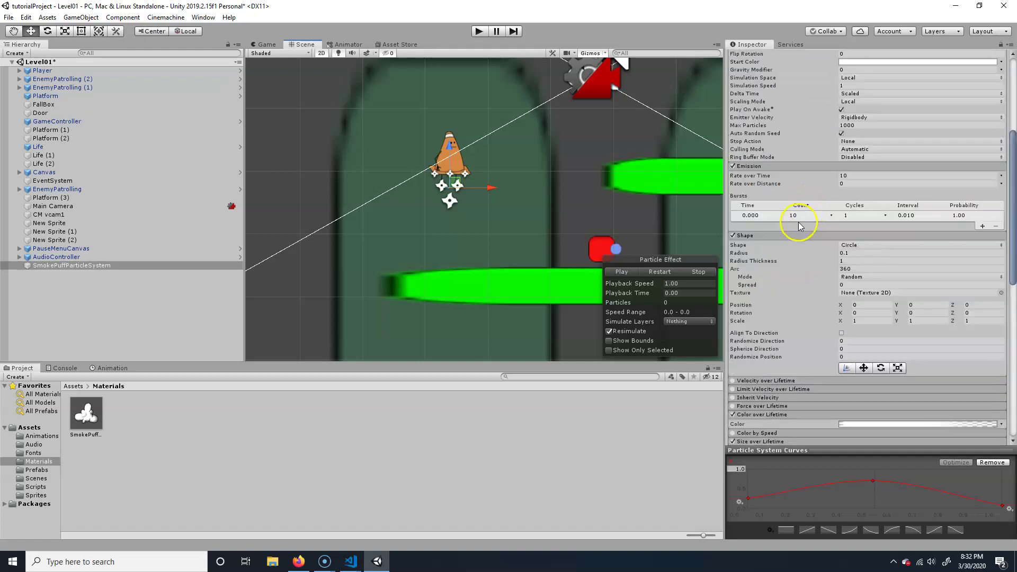
scroll(800, 227, up, 6)
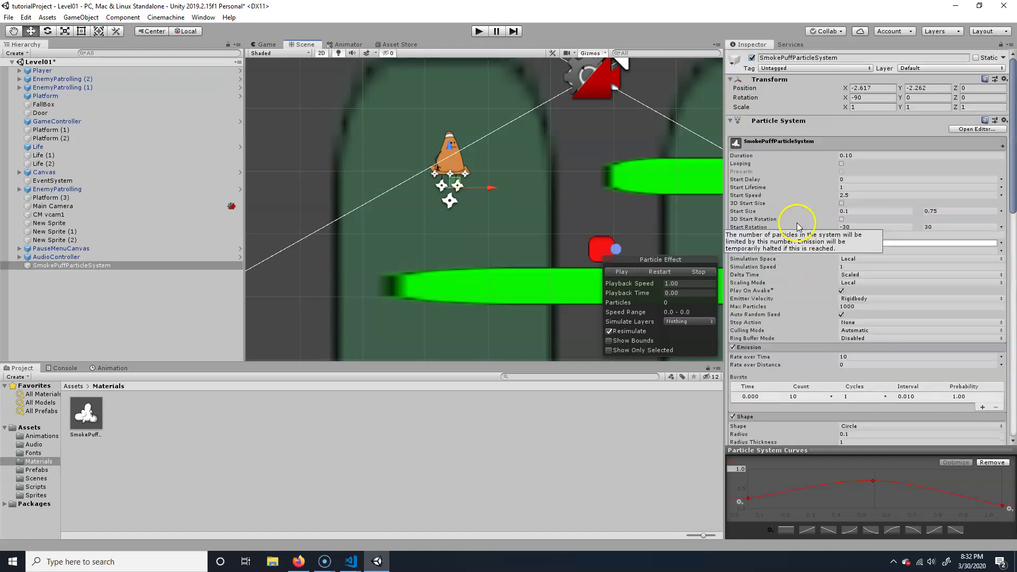
Set the particle system's Start Speed to 1 and replay the smoke puff a few times
click(854, 195)
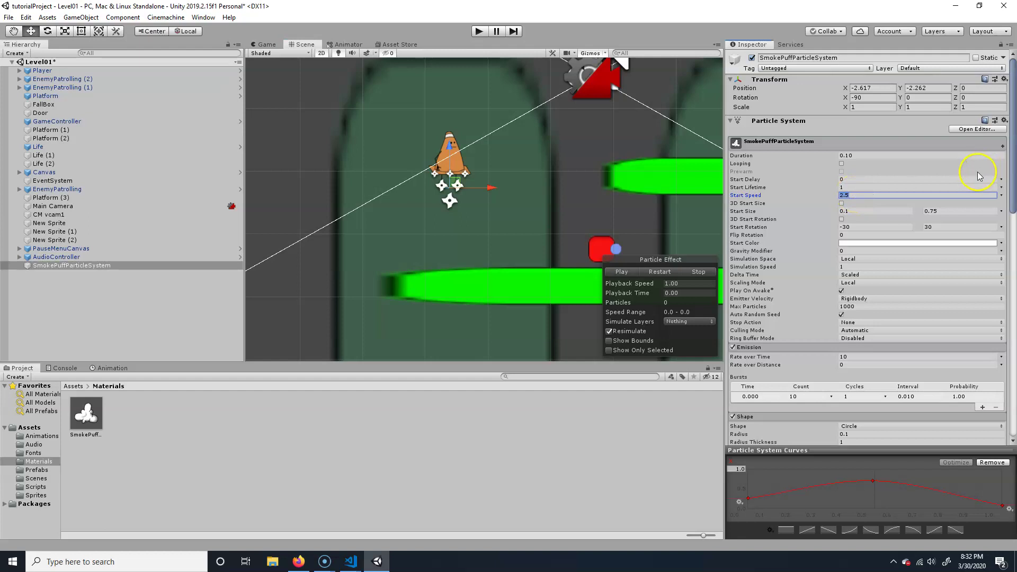
click(622, 271)
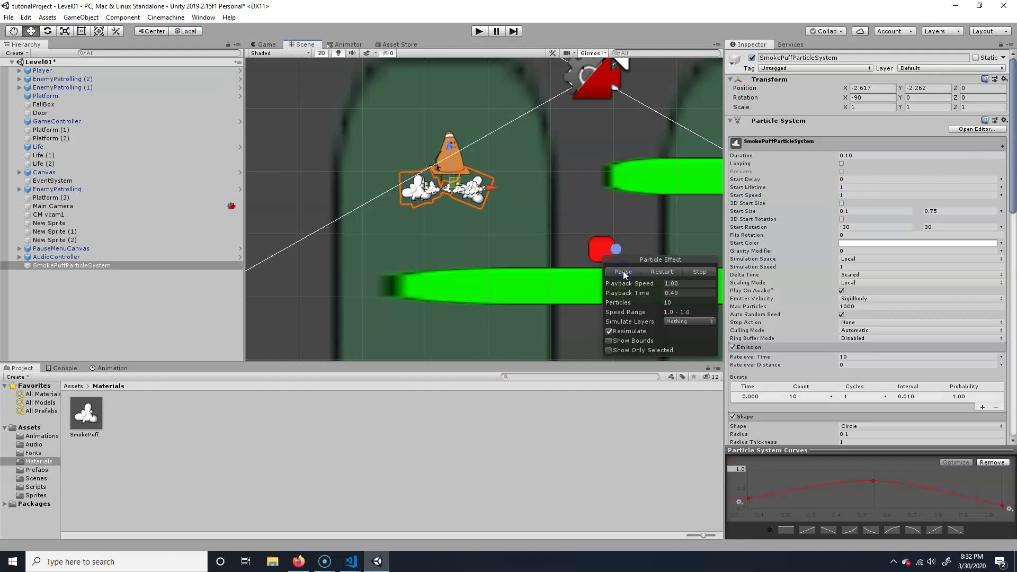
click(623, 271)
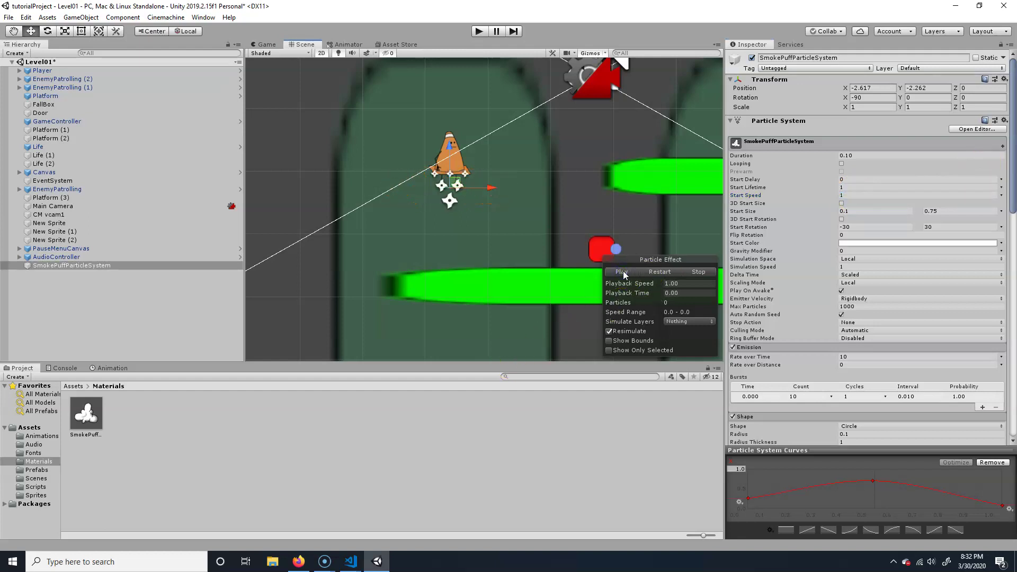
click(623, 271)
click(623, 271)
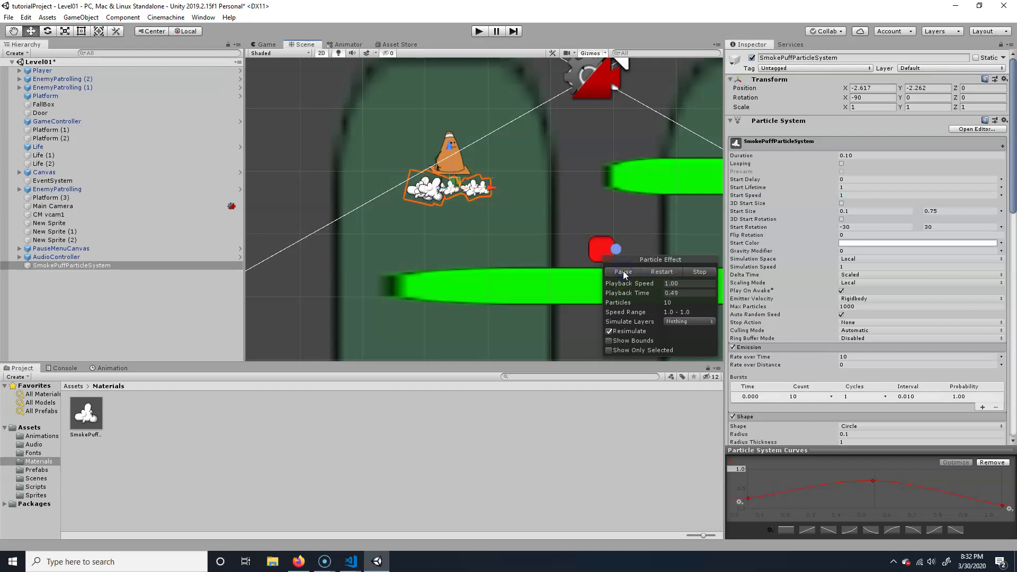
Try 180 as the Shape module's Y rotation and restore it to 0
scroll(815, 285, down, 10)
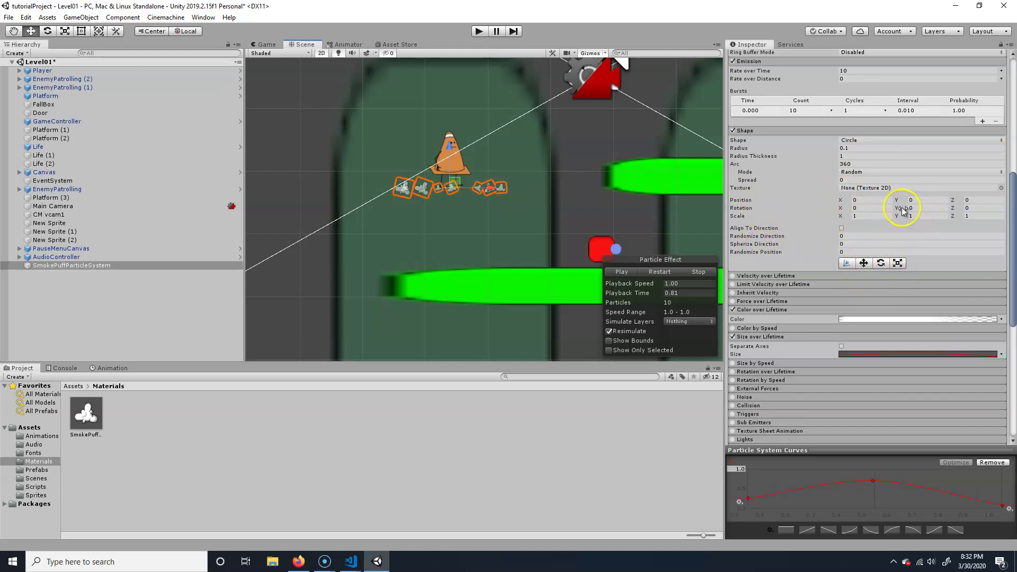
click(921, 208)
text(180)
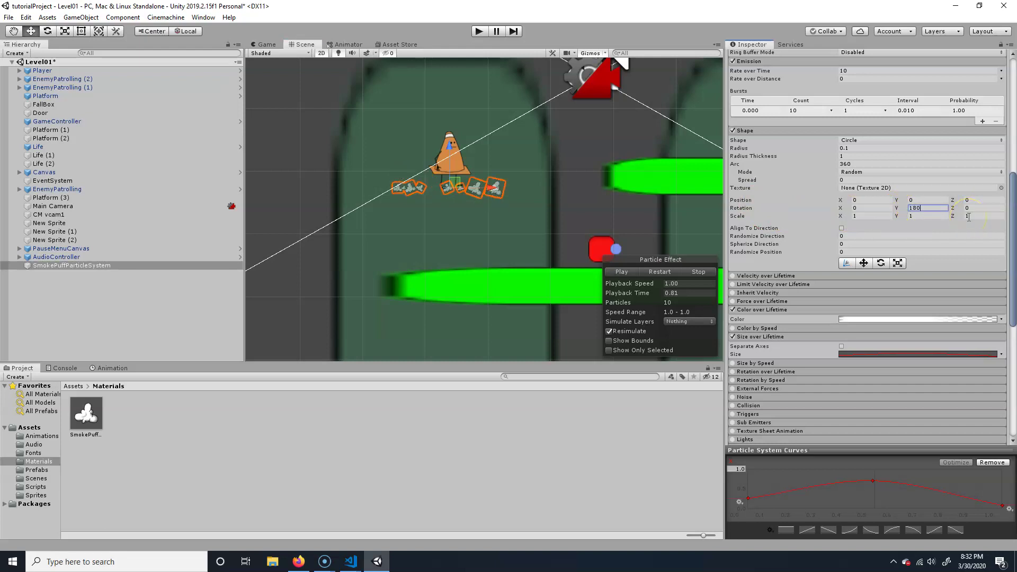
key(BackSpace)
key(BackSpace)
key(BackSpace)
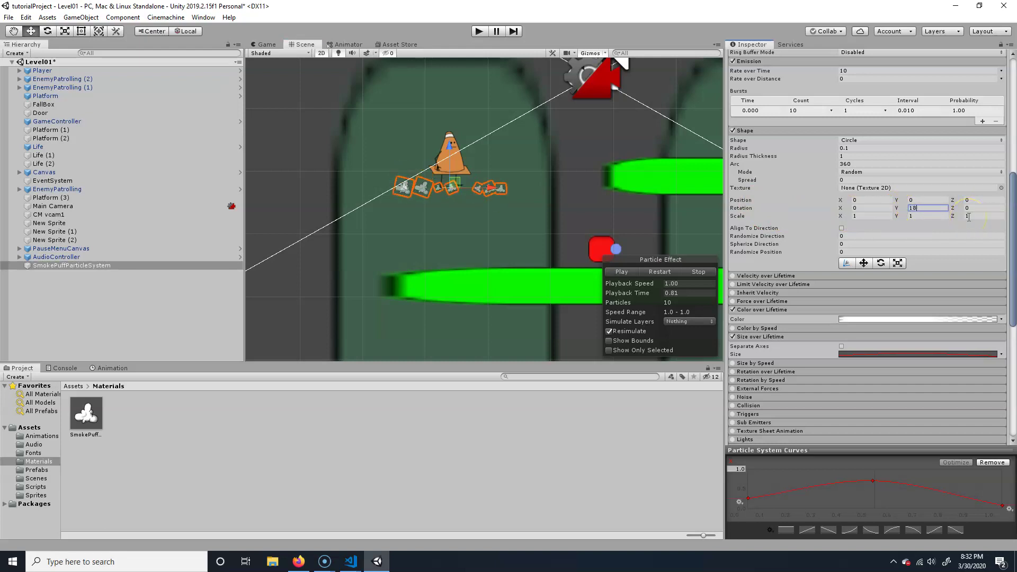
text(0)
Set the Shape module's X rotation to 90 after trying 180, and restart the effect several times
click(874, 208)
text(180)
drag(878, 208, 843, 206)
text(90)
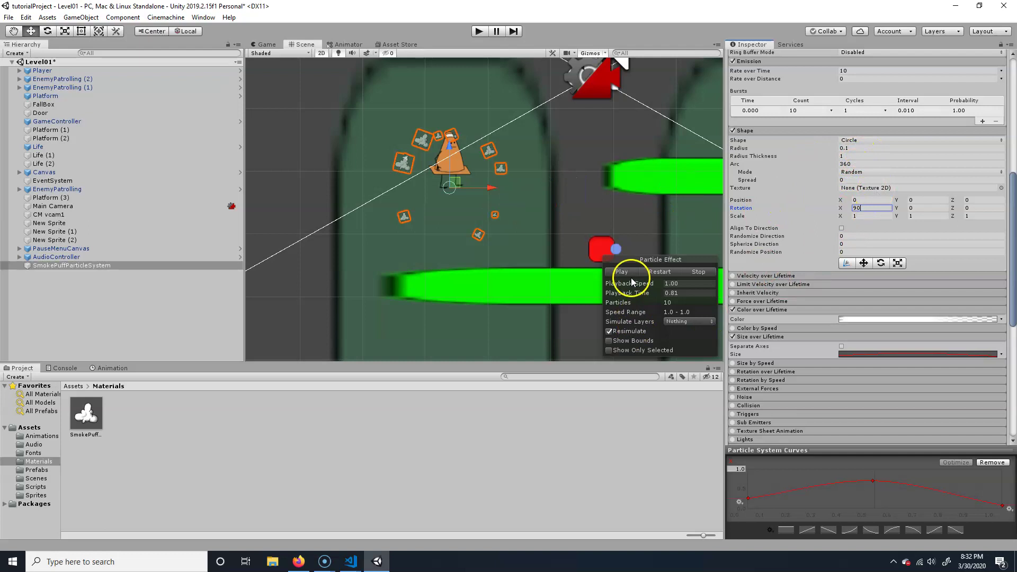
click(662, 271)
click(662, 272)
click(662, 272)
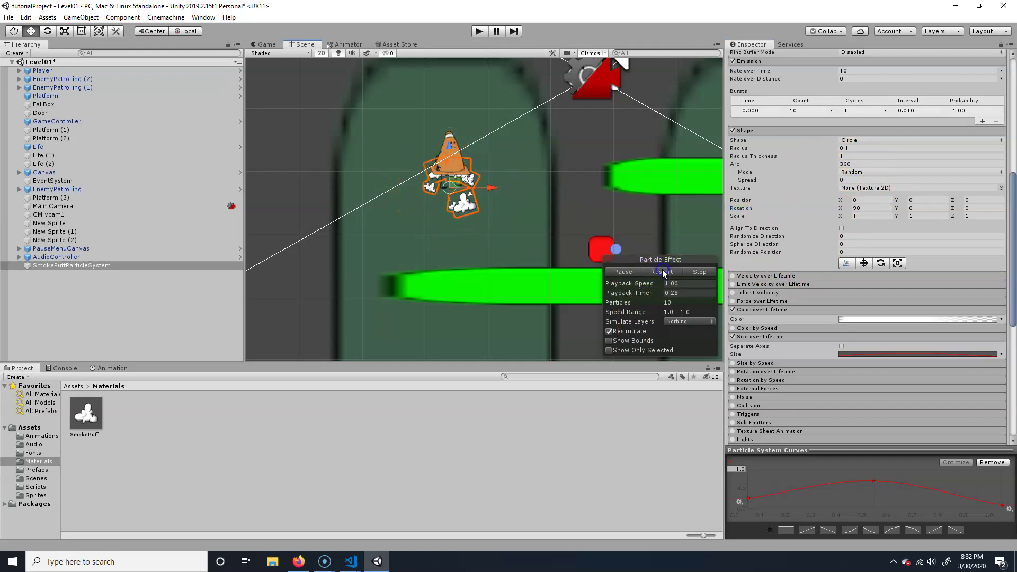
click(662, 271)
click(662, 272)
click(662, 272)
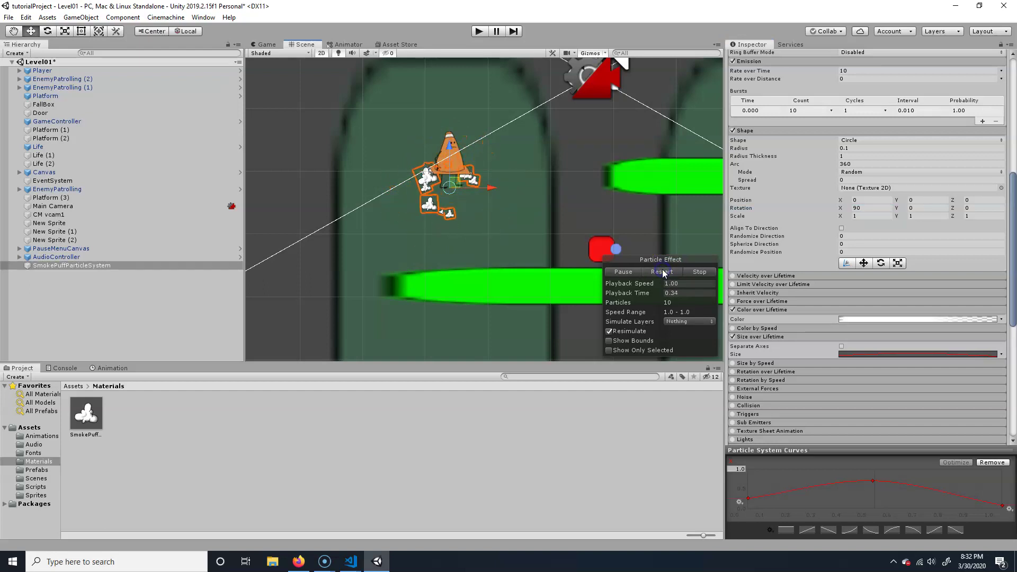
click(662, 272)
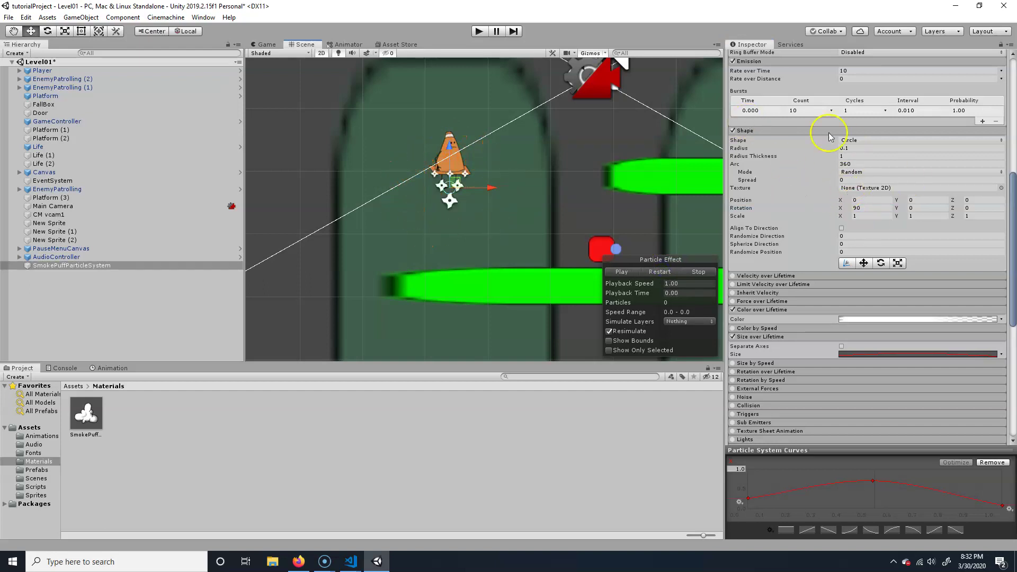
Run Level01 in the Game view to check the smoke puff in play, and stop the game
scroll(816, 191, up, 5)
scroll(797, 187, up, 3)
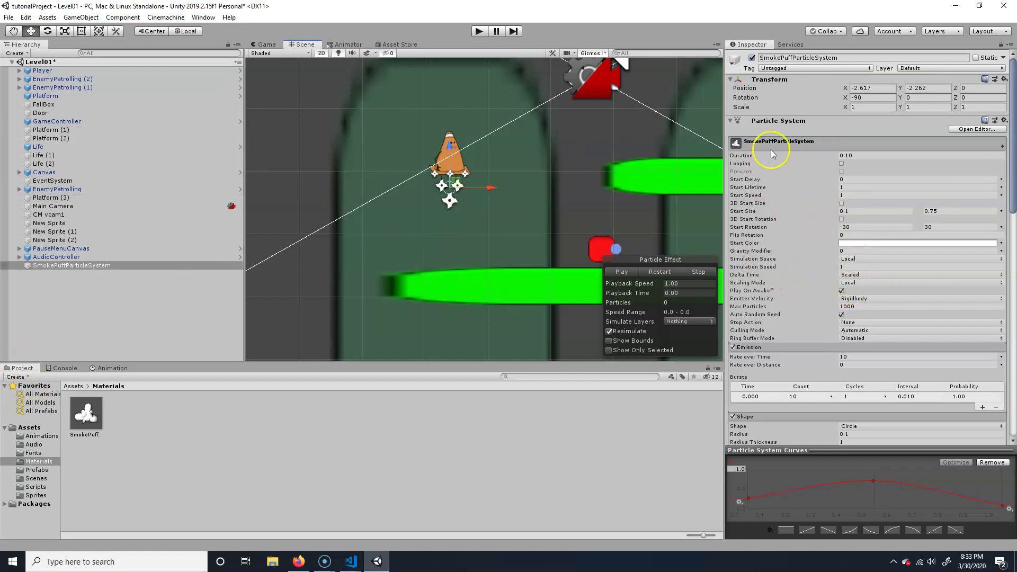
click(280, 45)
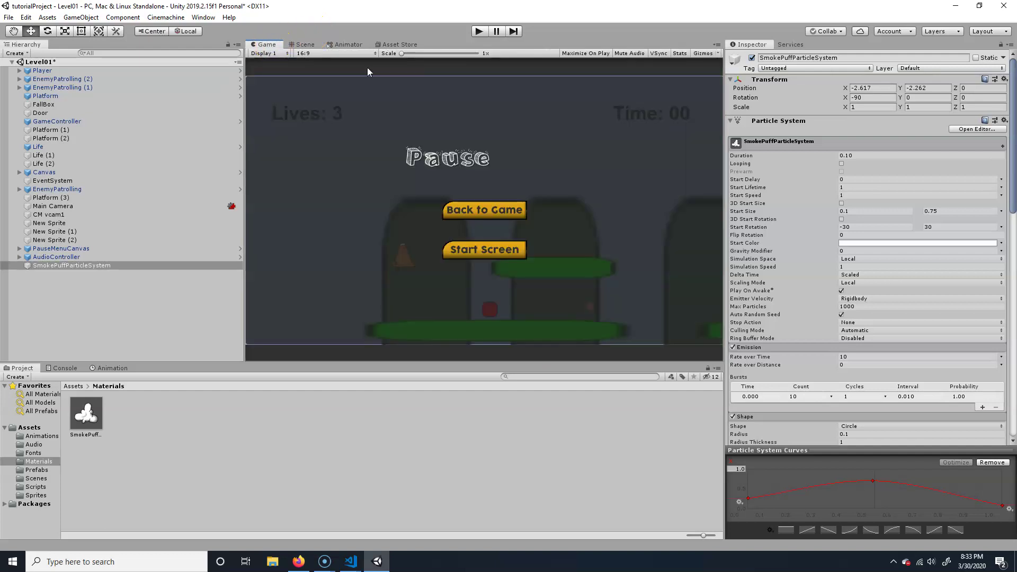
click(480, 31)
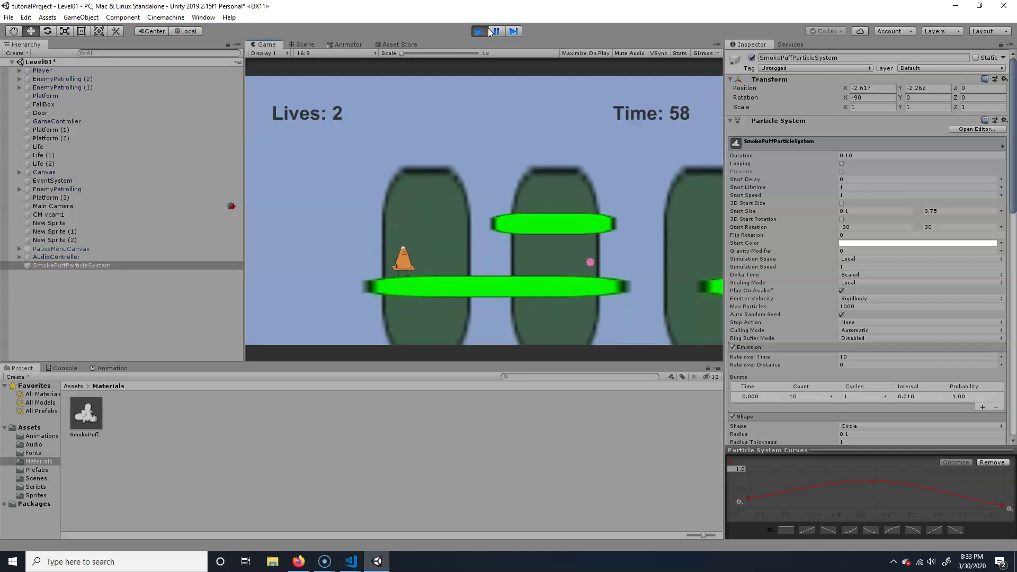
click(480, 31)
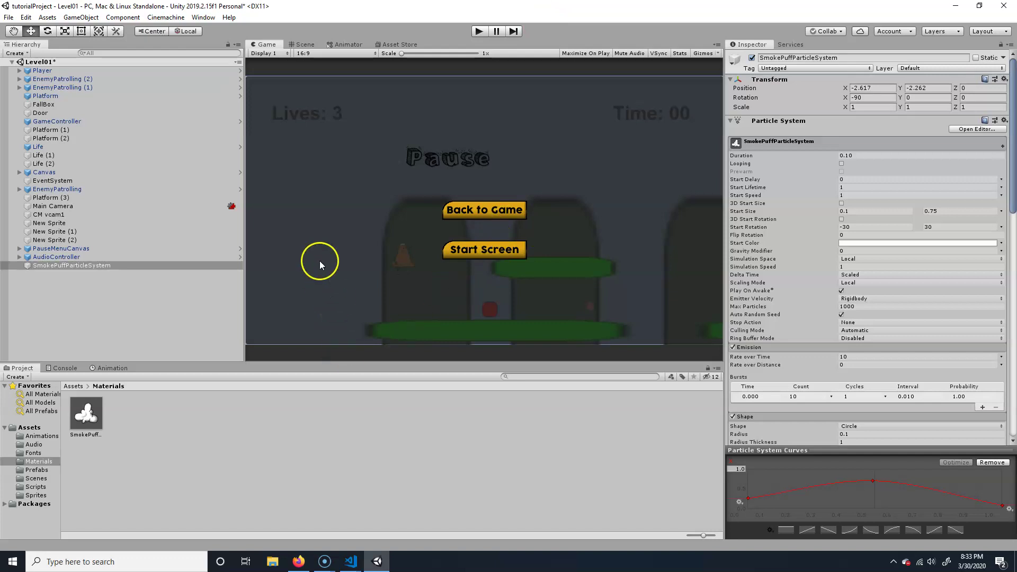
Save the Level01 scene and make SmokePuffParticleSystem a prefab in the Prefabs folder
click(152, 330)
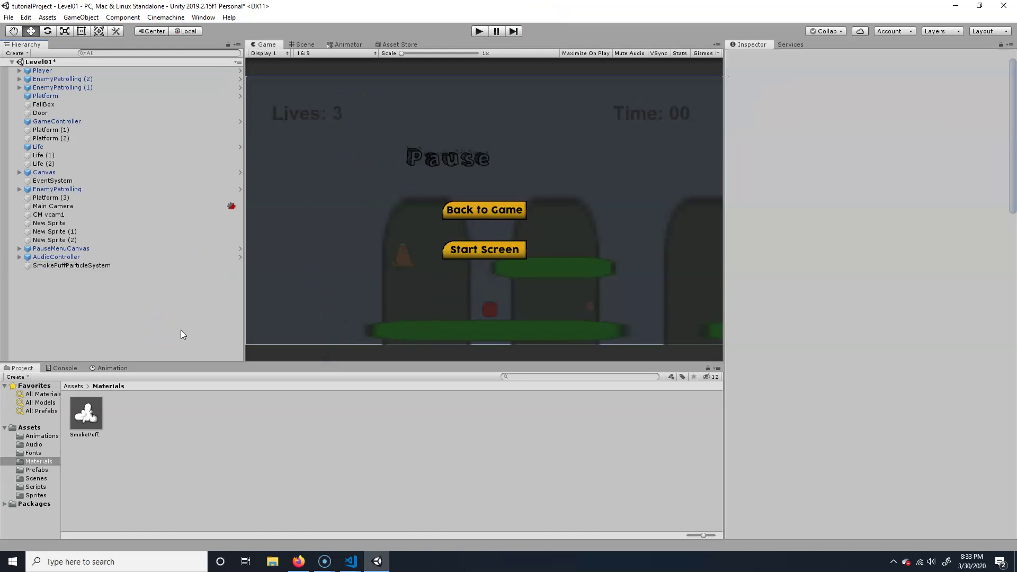
key(ctrl+s)
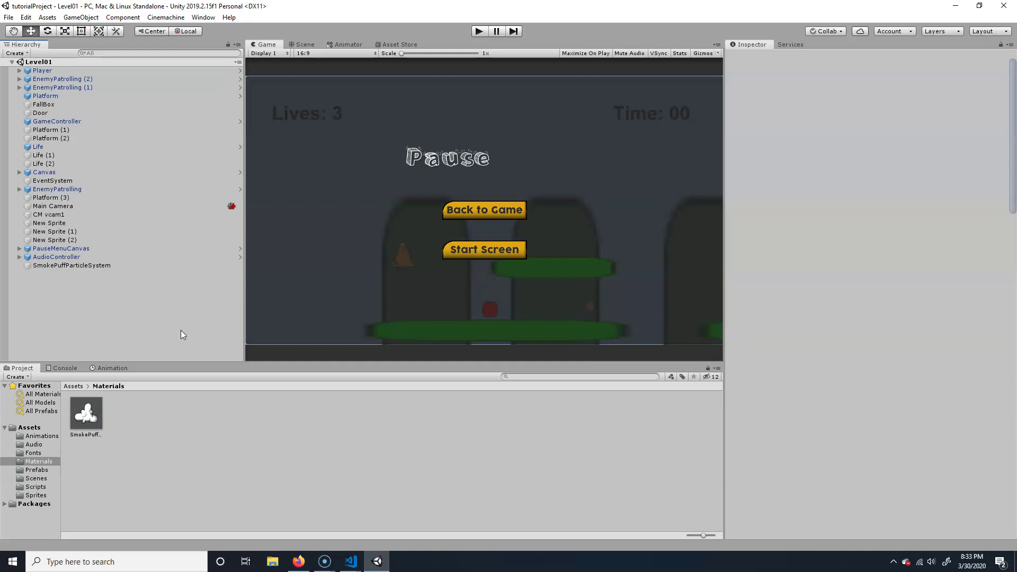
click(73, 386)
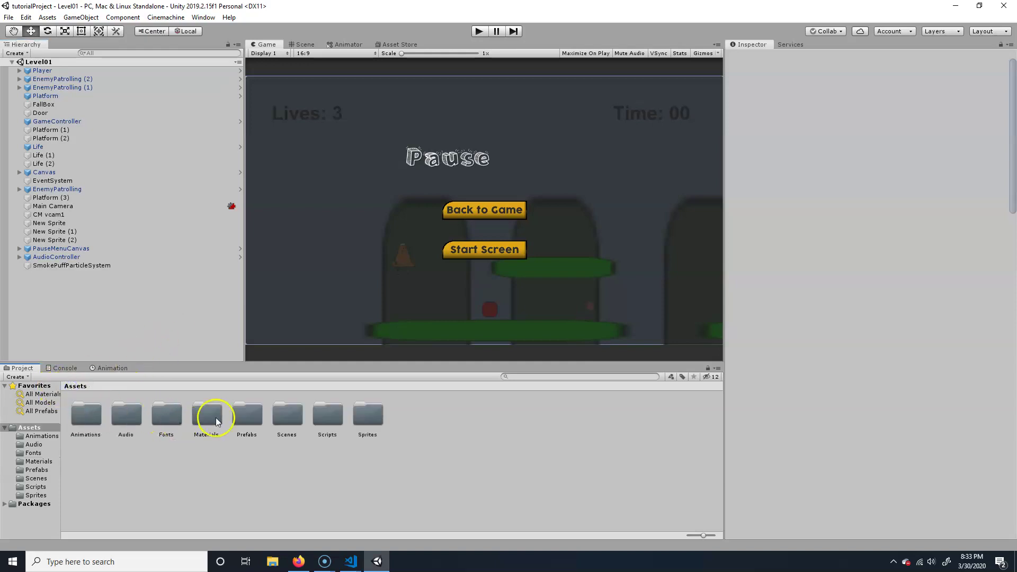
click(86, 267)
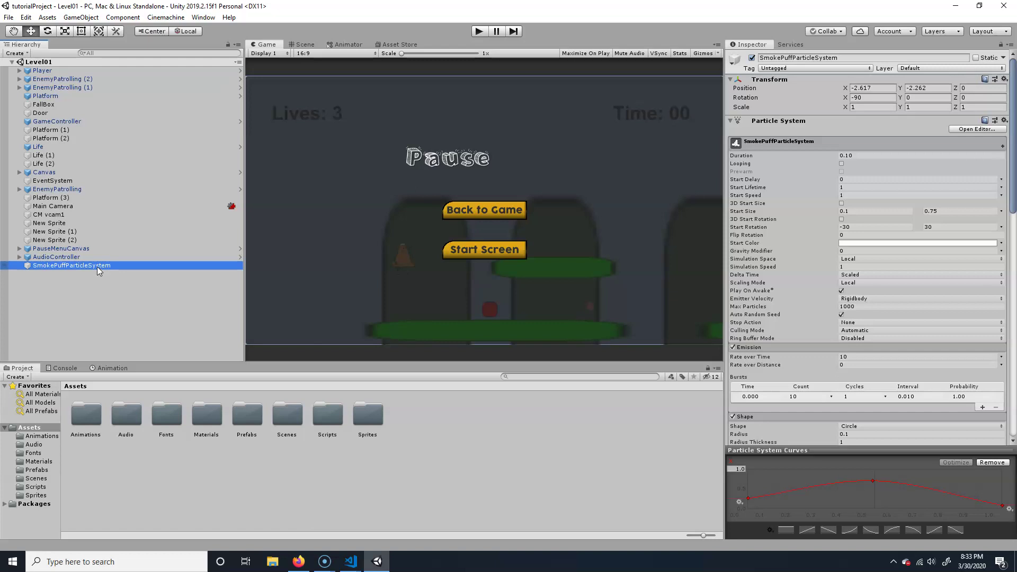
click(105, 267)
double_click(245, 415)
drag(56, 267, 450, 474)
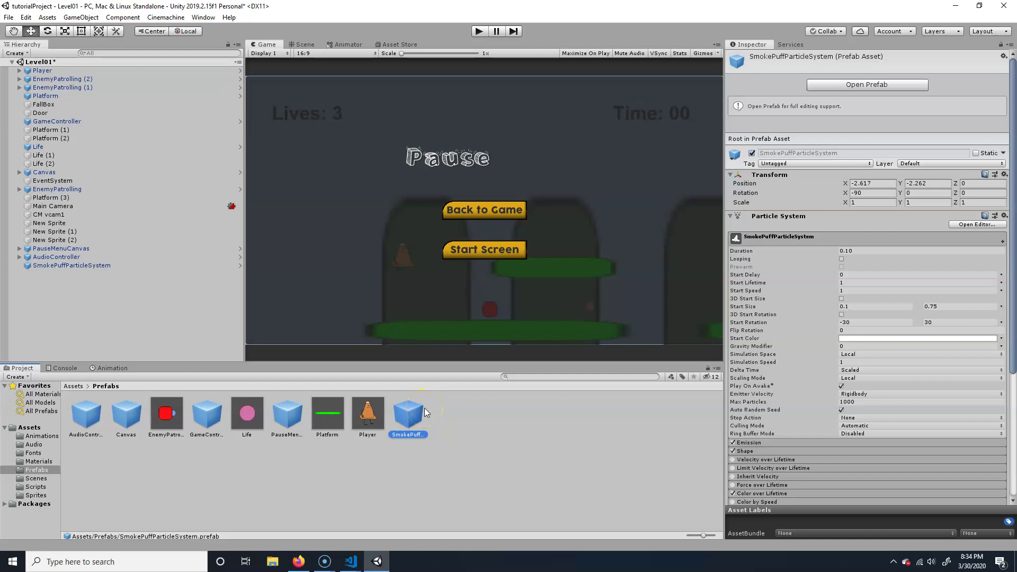
Open the player controller script from the Scripts folder in Visual Studio Code and go to its field declarations
click(74, 387)
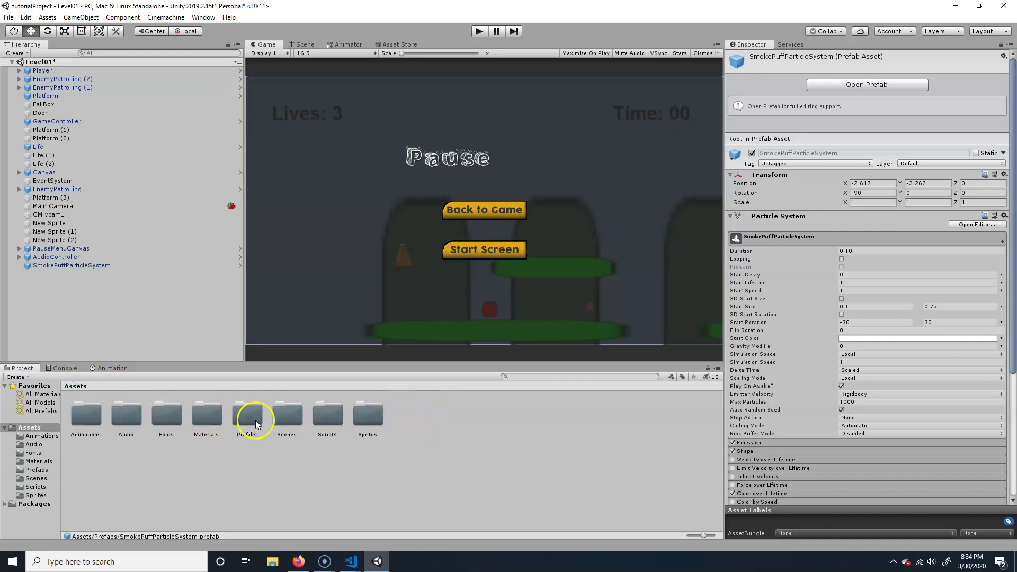
double_click(323, 419)
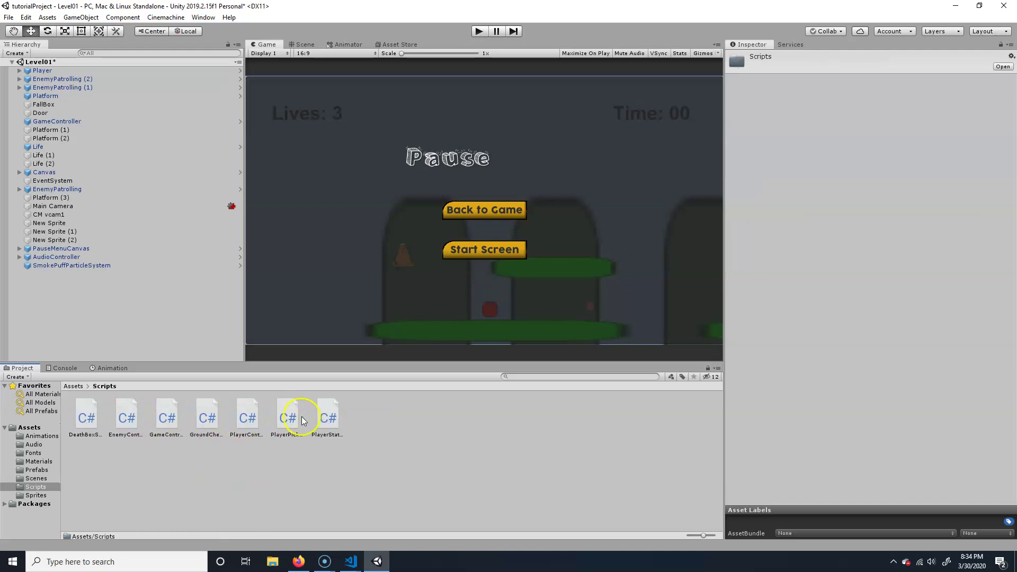
click(247, 414)
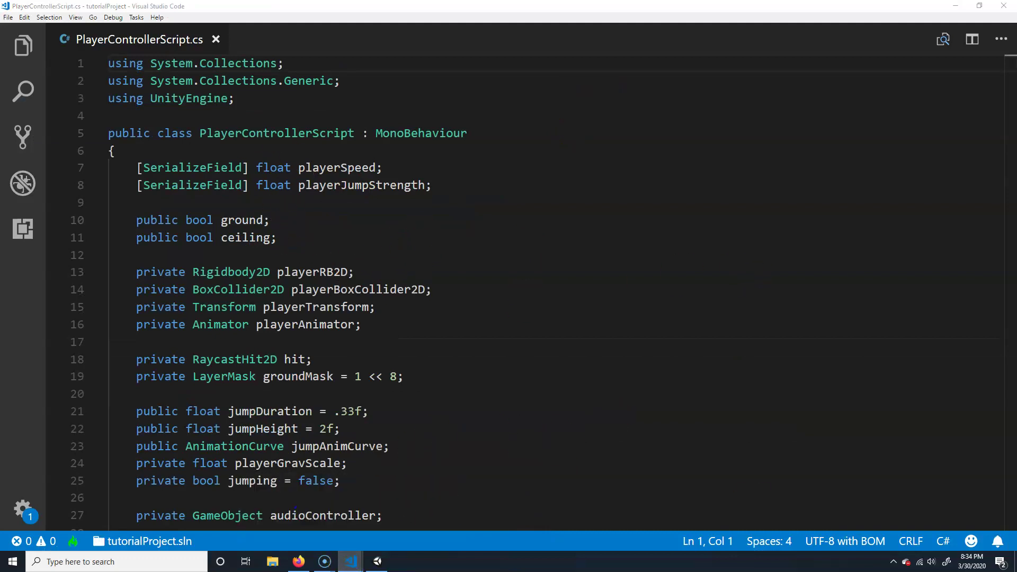
scroll(373, 300, down, 3)
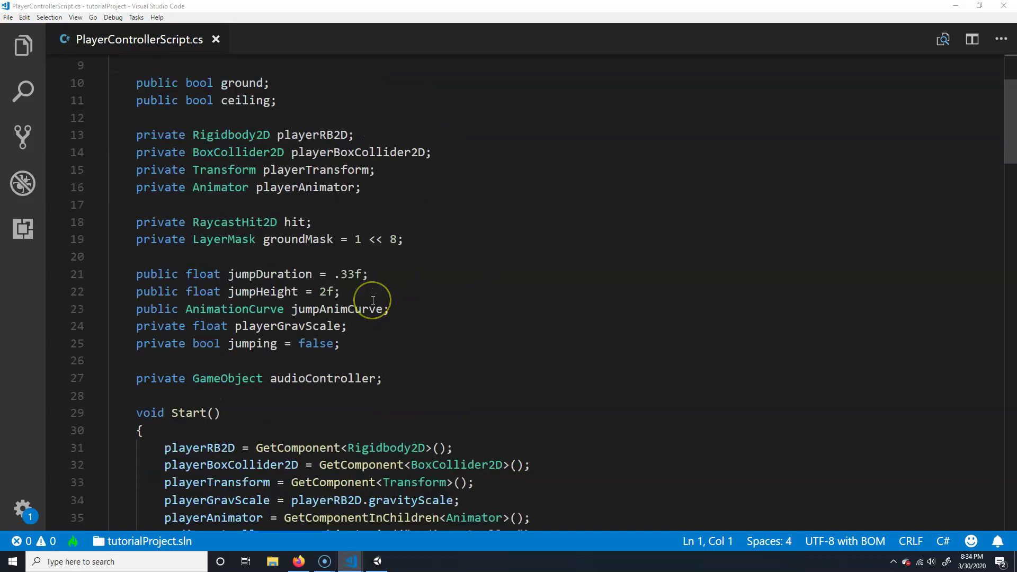
Declare a public GameObject field named groundSmoke directly below the audioController field
scroll(373, 301, down, 2)
click(400, 269)
click(418, 287)
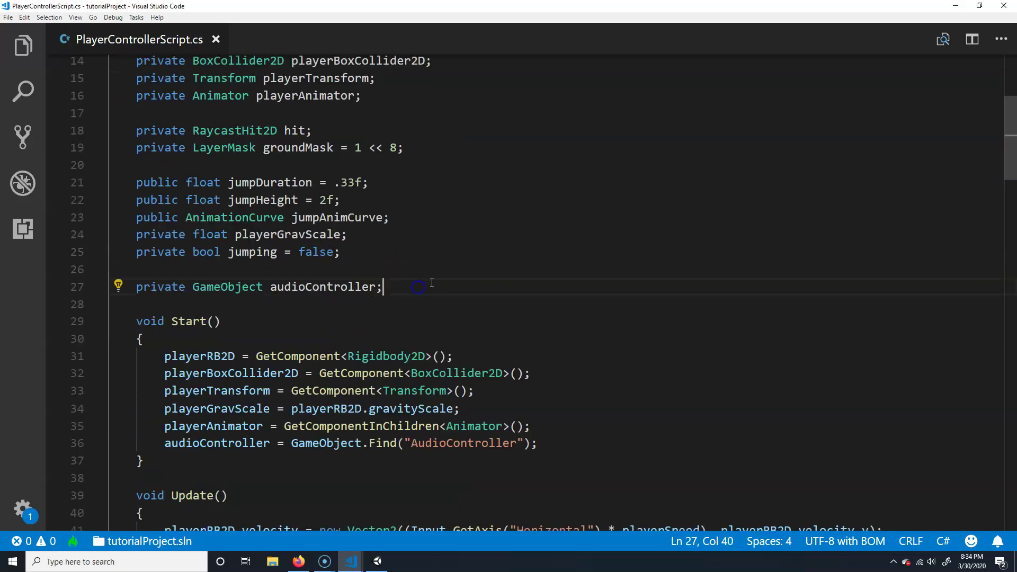
key(Return)
text(public Game)
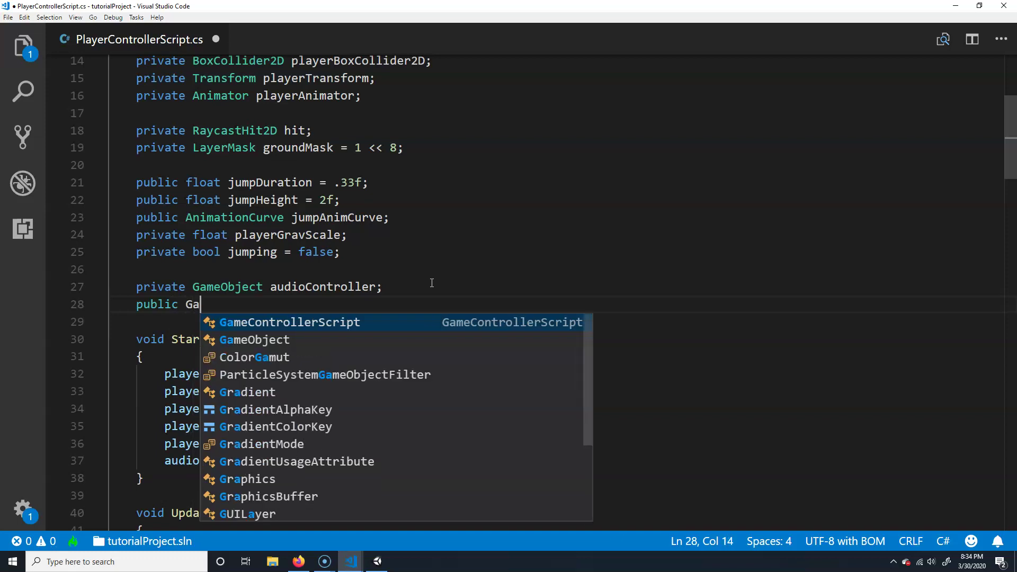
key(Tab)
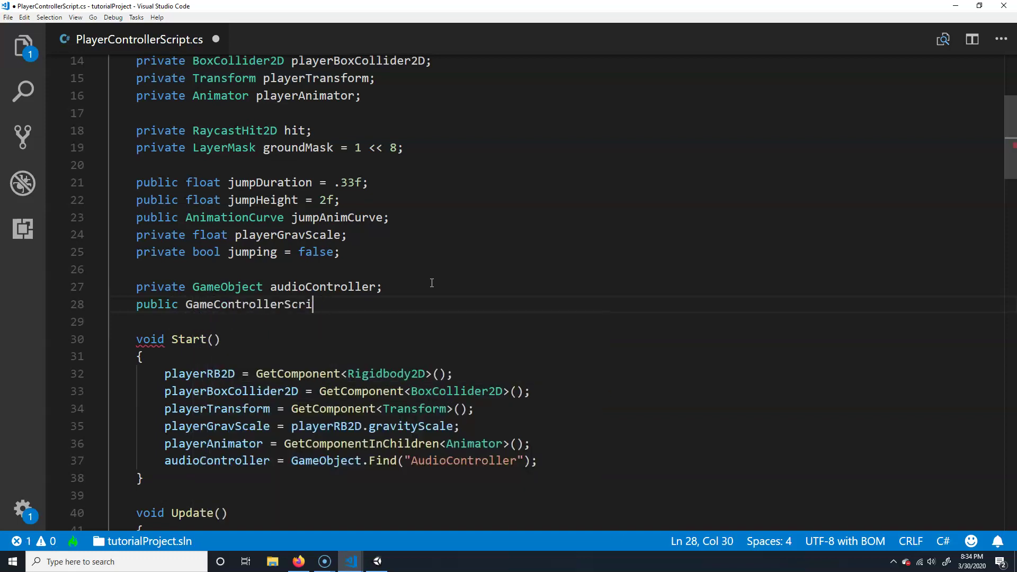
key(BackSpace)
key(BackSpace)
key(BackSpace)
key(BackSpace)
key(BackSpace)
key(BackSpace)
key(BackSpace)
key(BackSpace)
text(e)
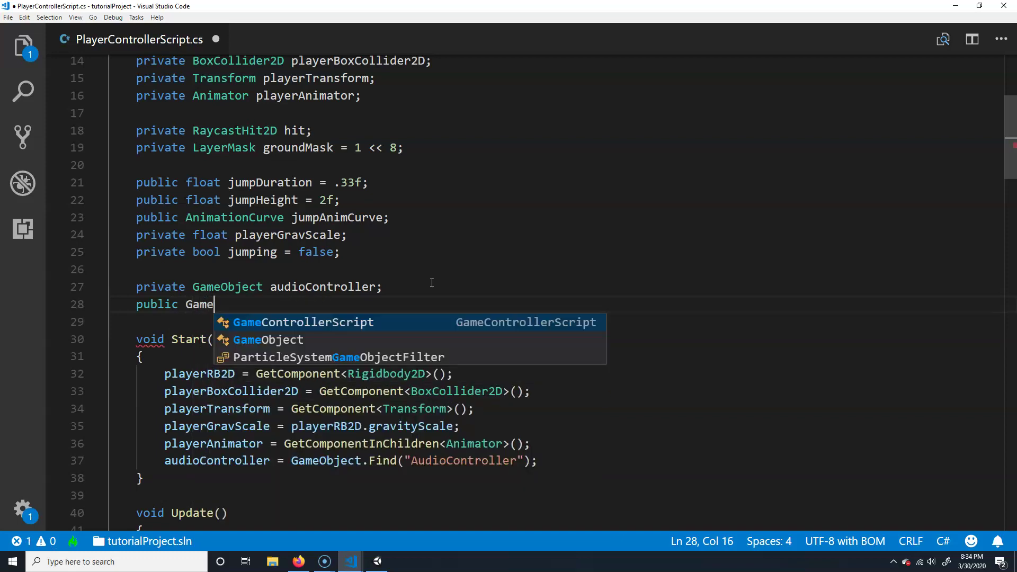
text(Object )
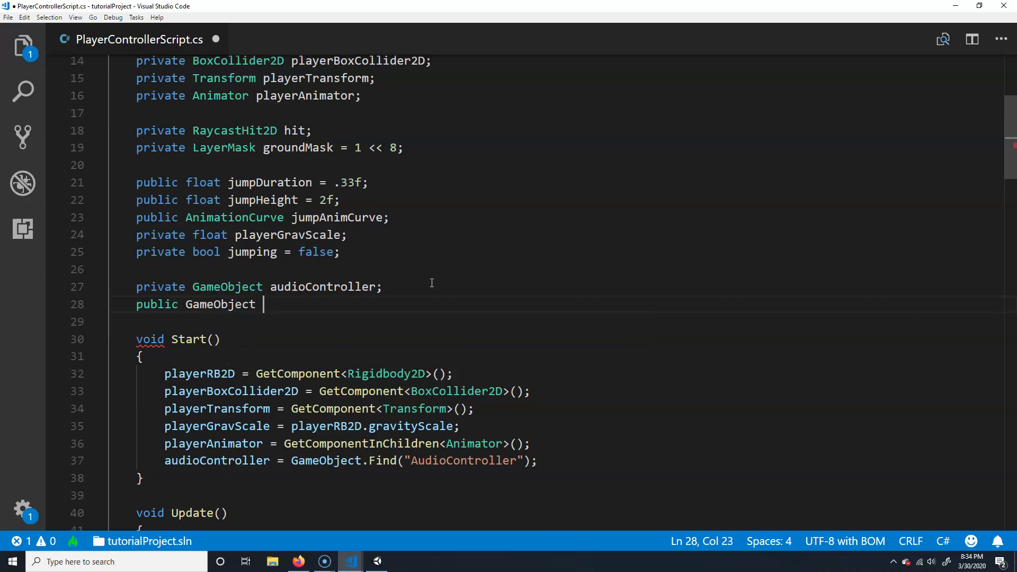
text(g)
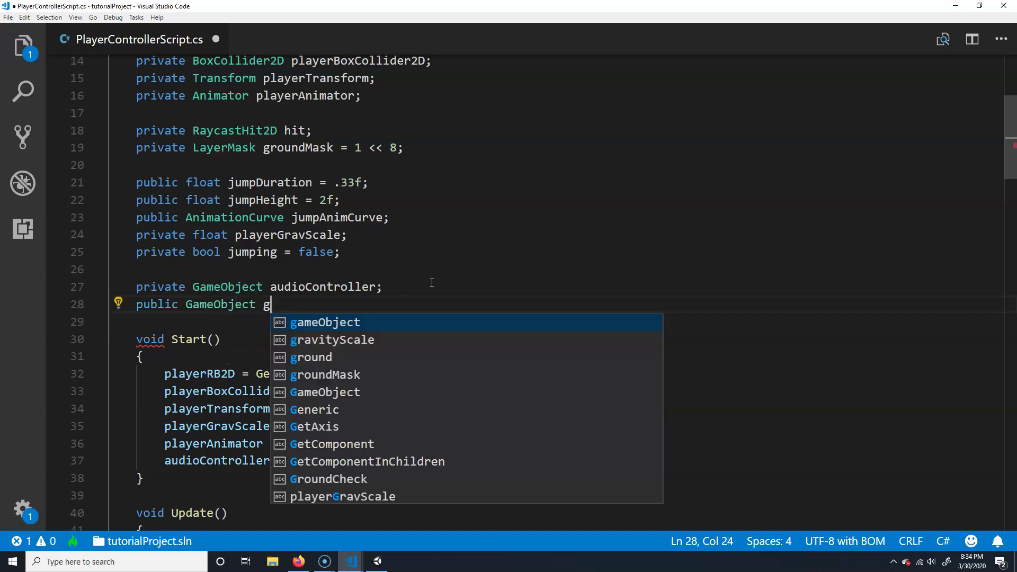
text(roundSmoke)
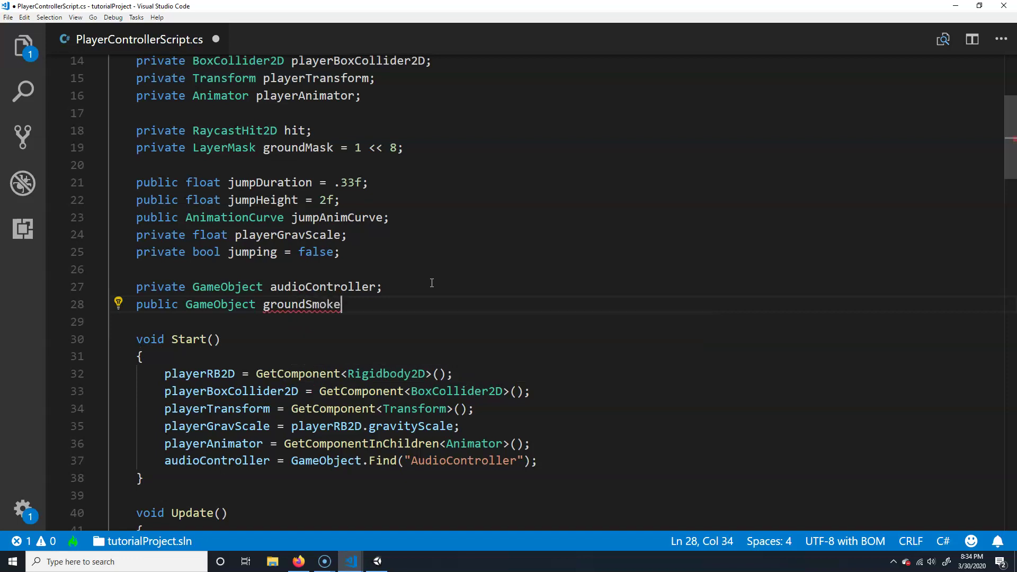
text(;)
Add an empty Instantiate() call in Update's jump block, between the jump sound line and StartCoroutine(JumpLerp())
scroll(386, 333, down, 2)
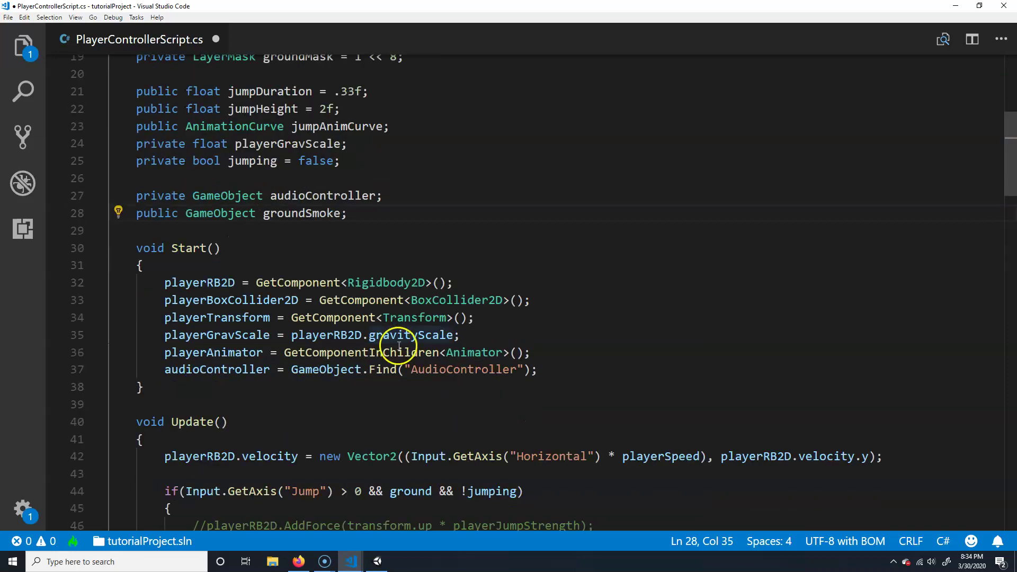
drag(179, 282, 504, 369)
click(576, 368)
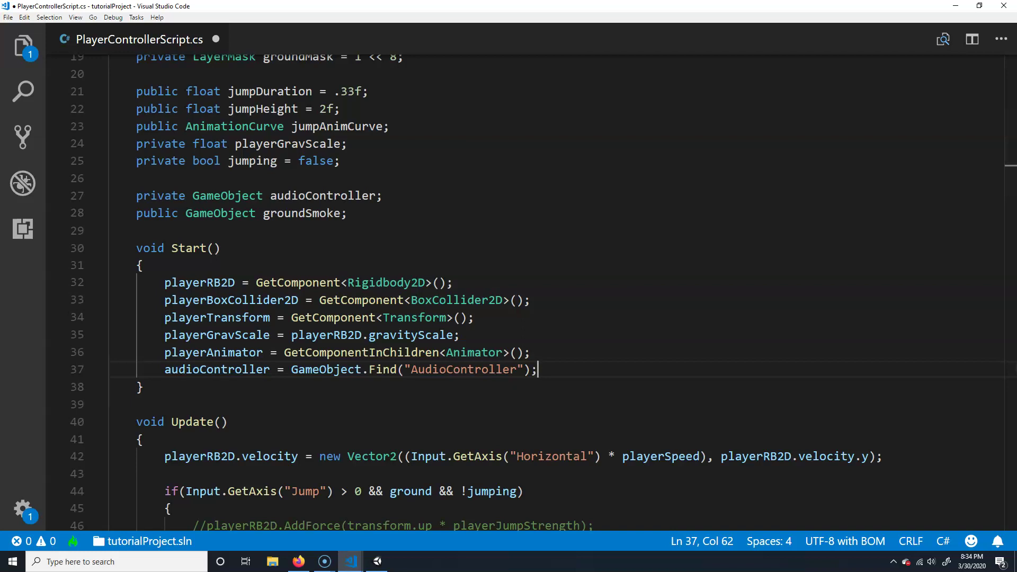
scroll(434, 348, down, 2)
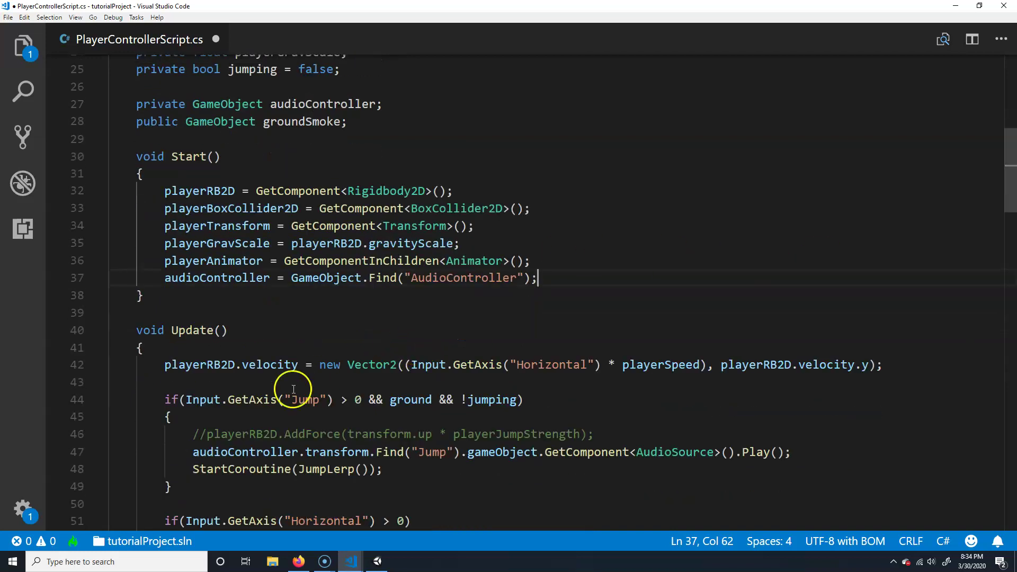
click(793, 453)
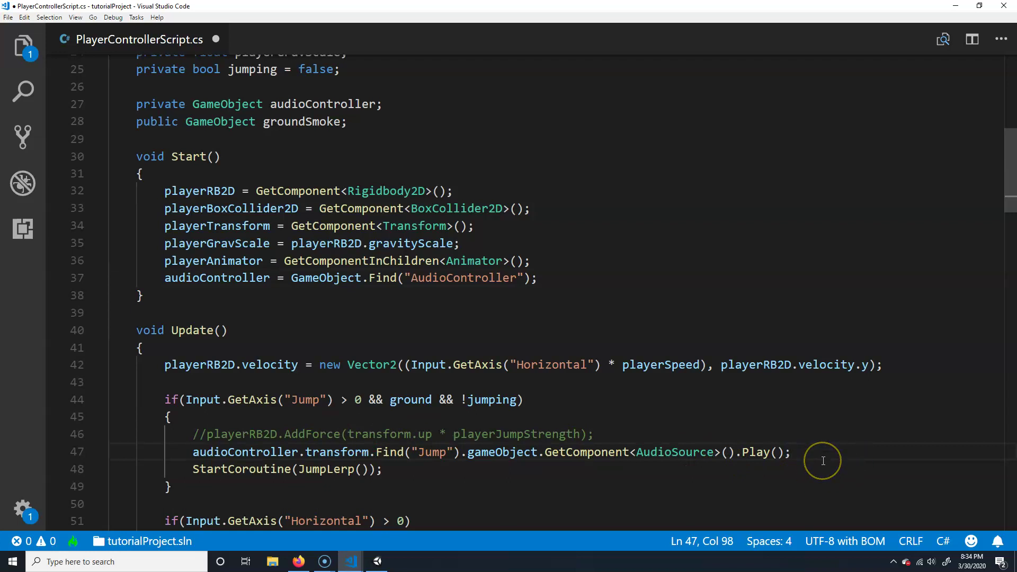
key(Return)
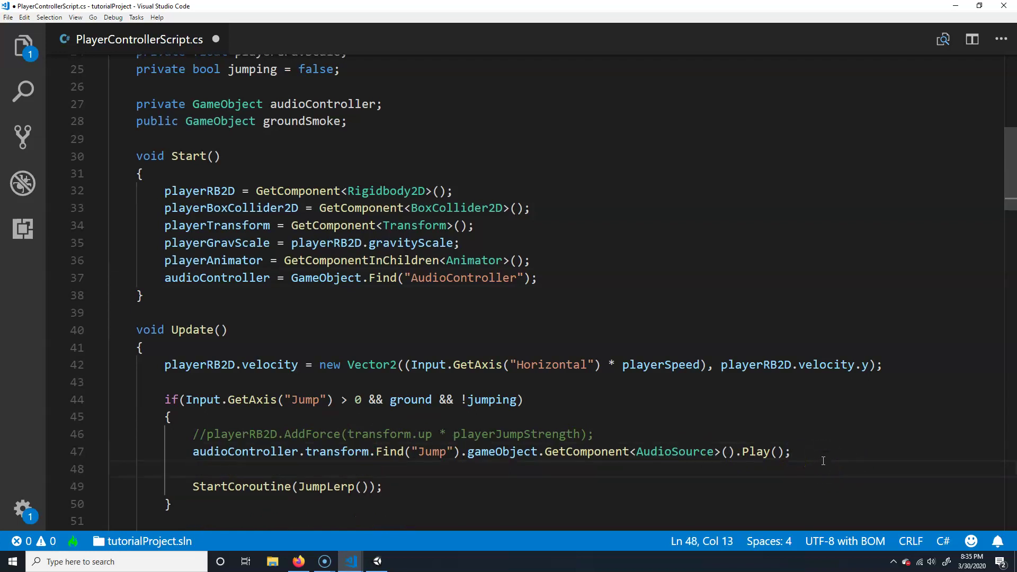
text(Instant)
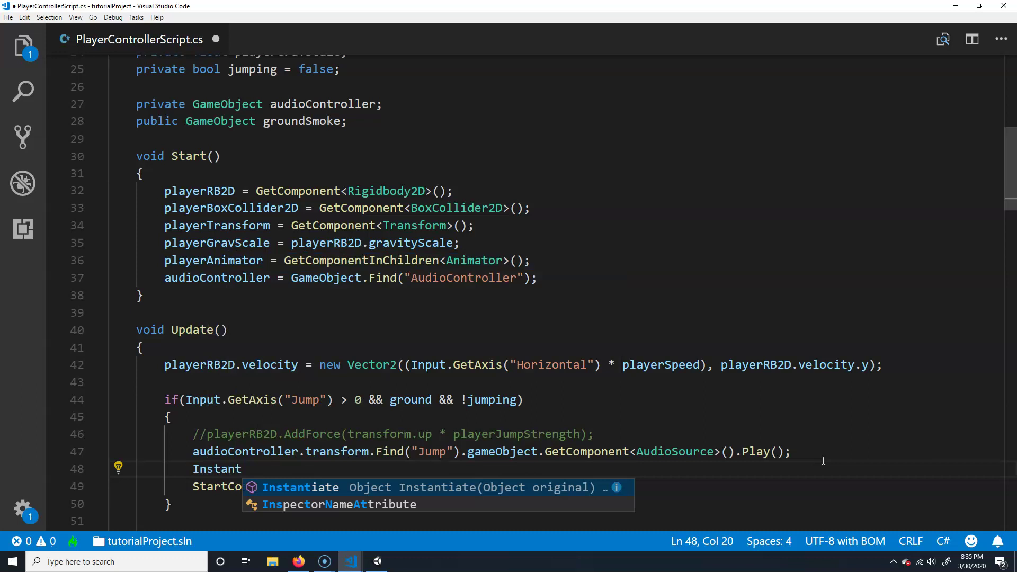
key(Return)
text(())
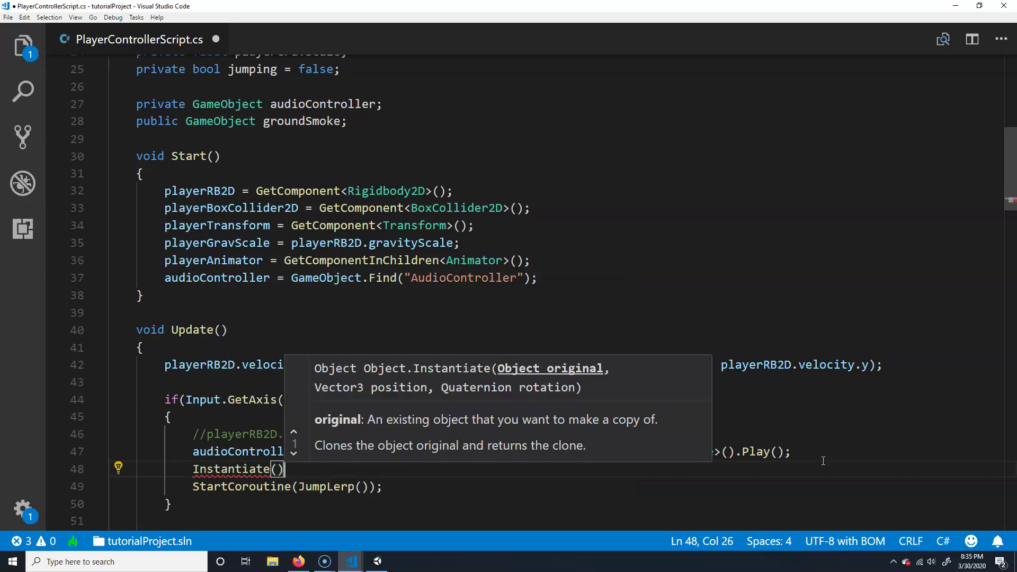
text(;)
click(830, 458)
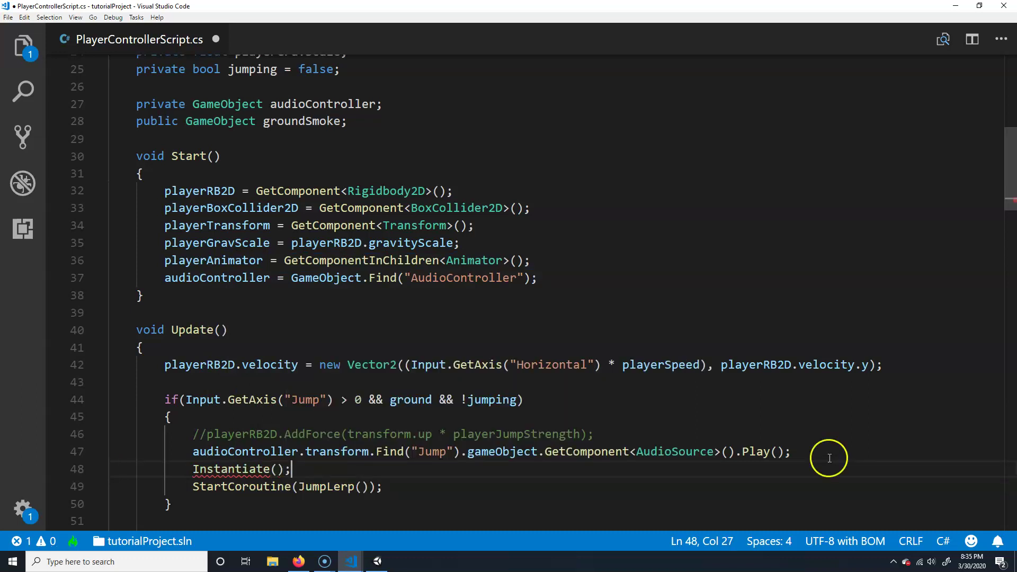
Pass groundSmoke as the first argument of the Instantiate call, followed by a comma
click(276, 468)
text(ground)
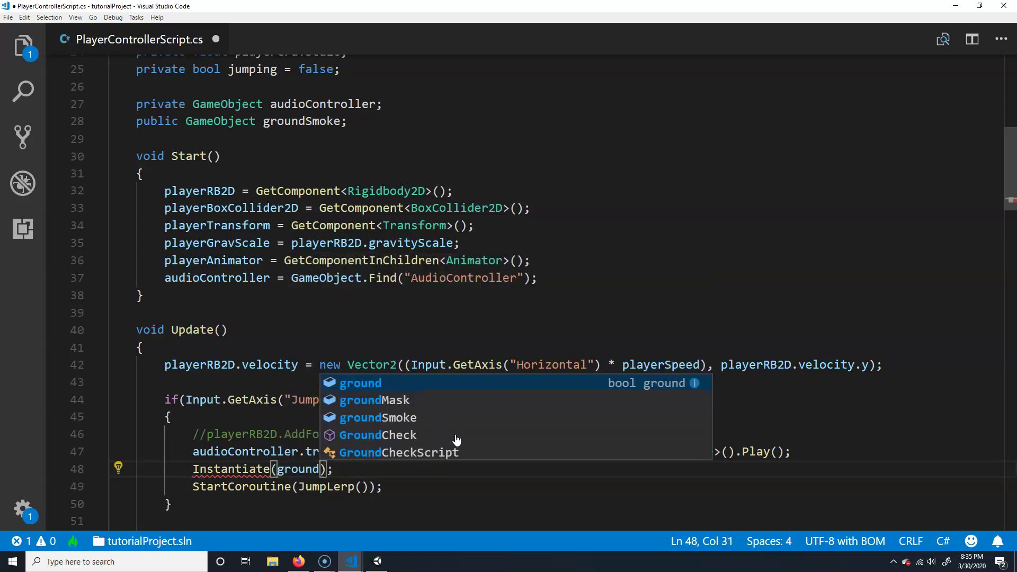
key(Down)
key(Down)
key(Return)
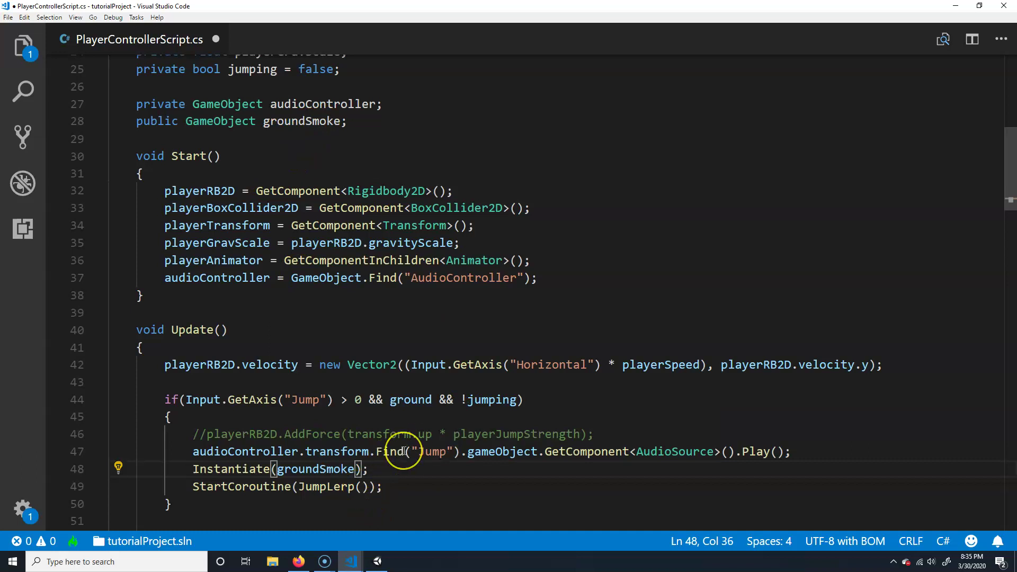
text(,)
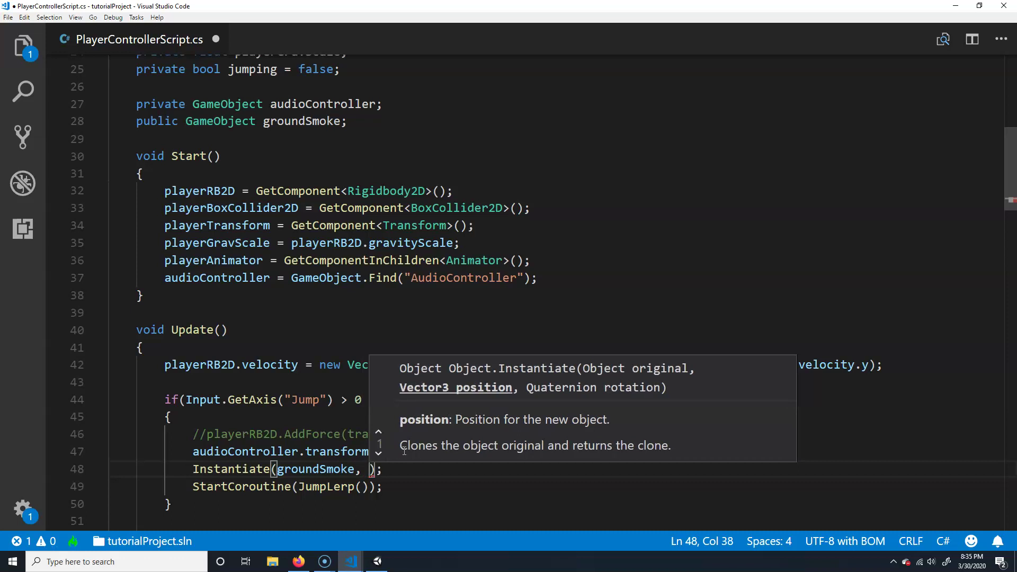
Switch to Unity to look at the player in the Game view, and return to the script in Visual Studio Code
click(378, 561)
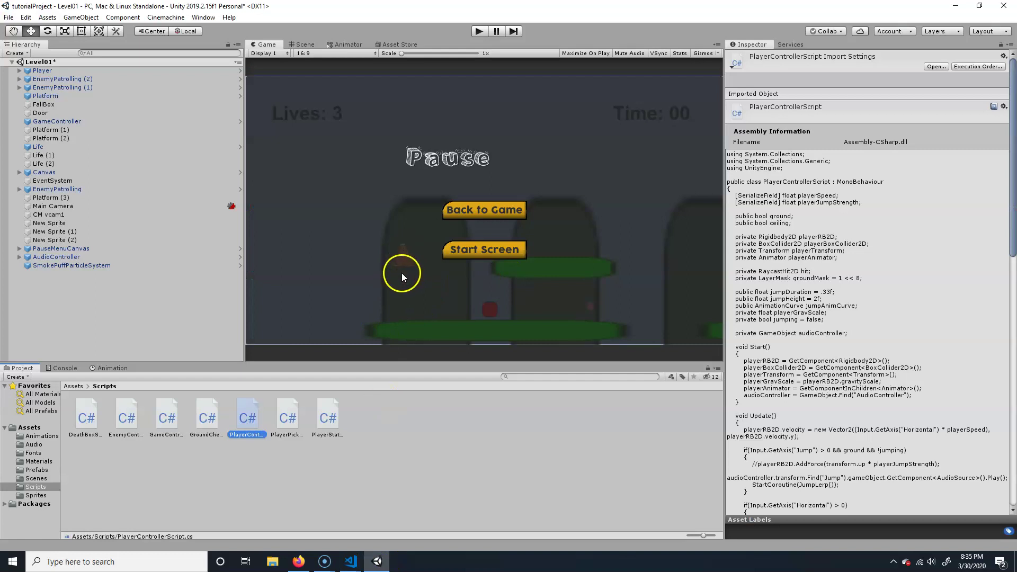
mouse_move(350, 561)
click(334, 508)
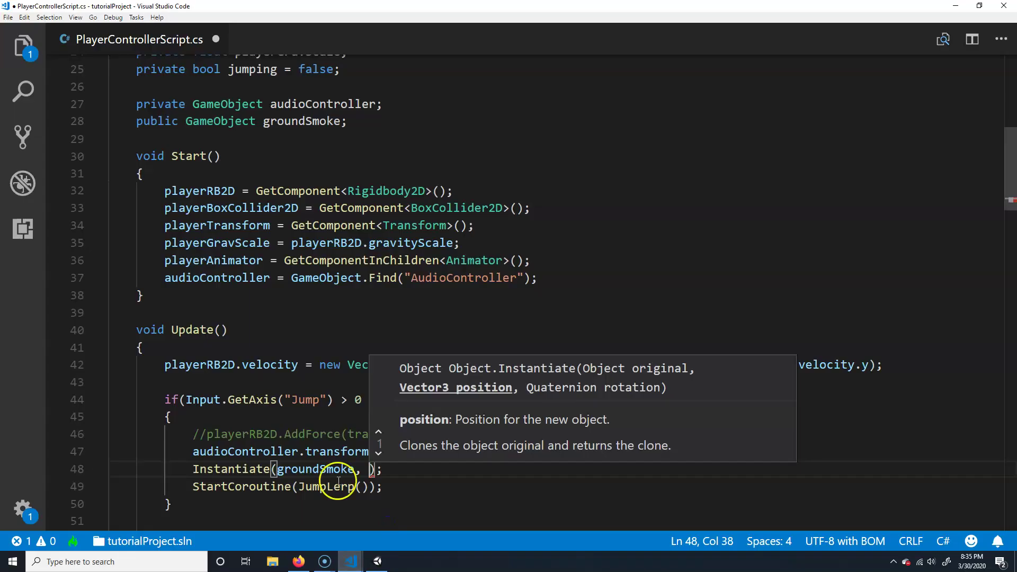
Add a new Vector2 as Instantiate's position argument, with transform.position.x as its x component
click(365, 471)
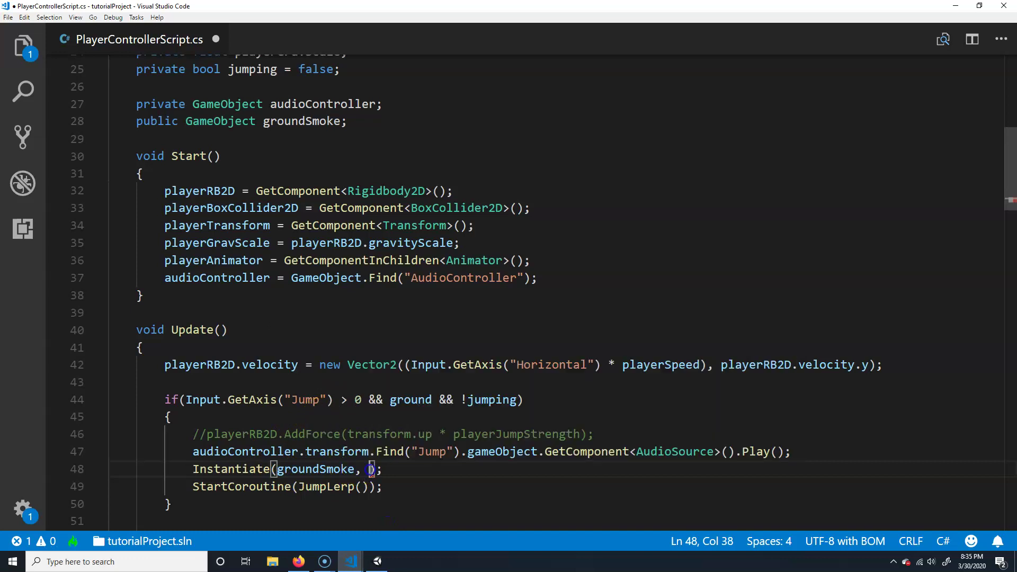
text(new Vect)
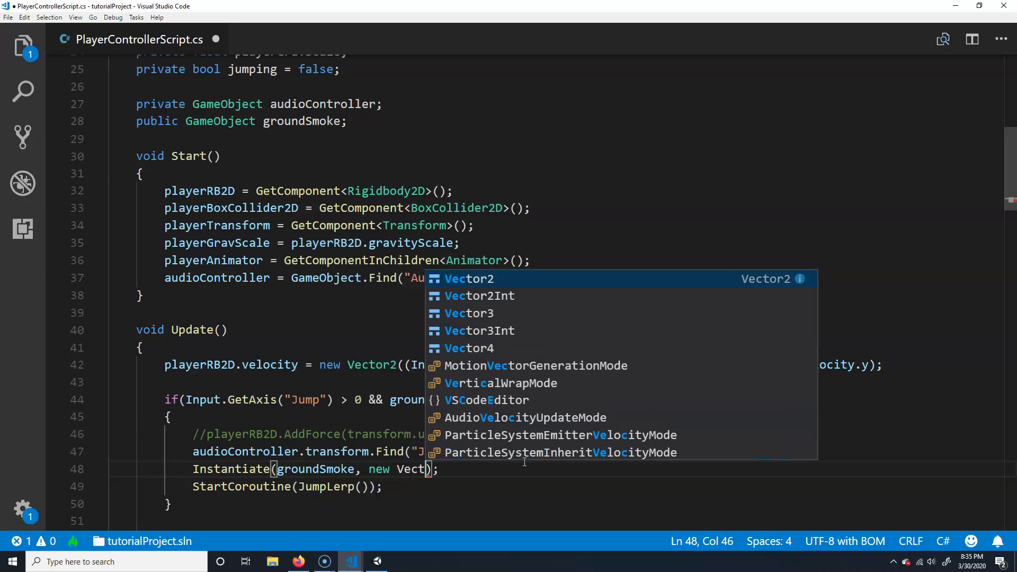
text(or2()
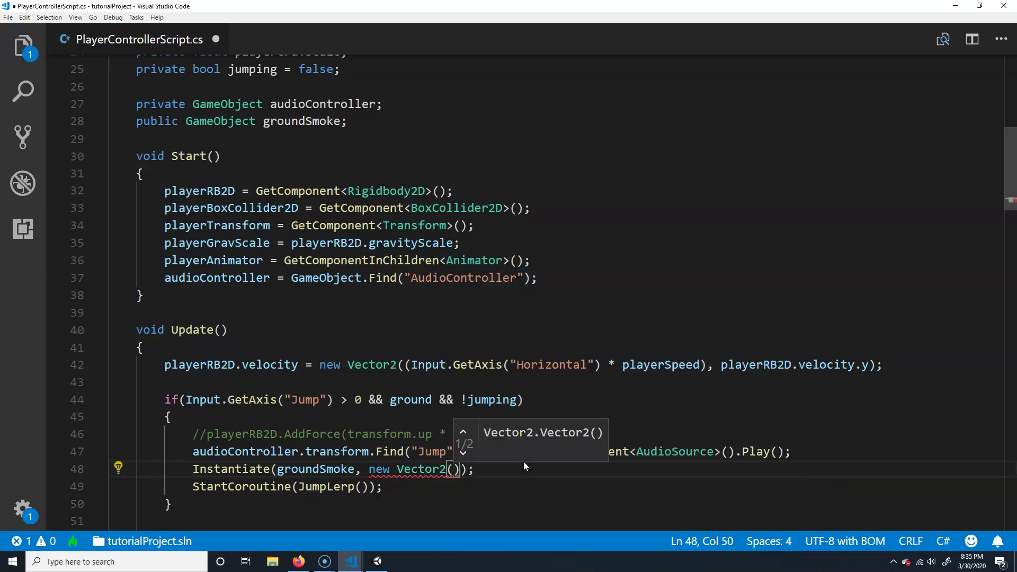
text(transform.)
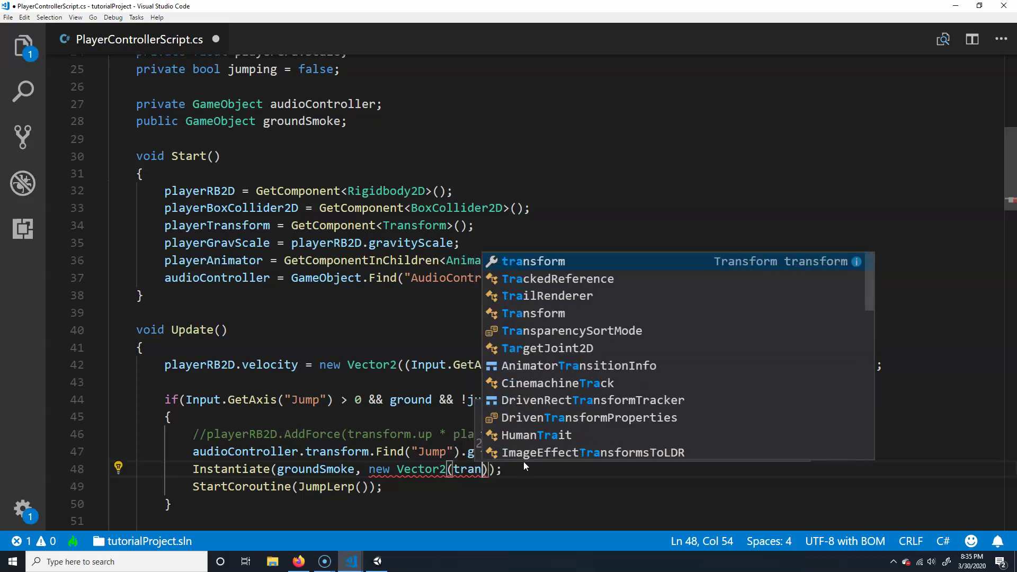
text(position)
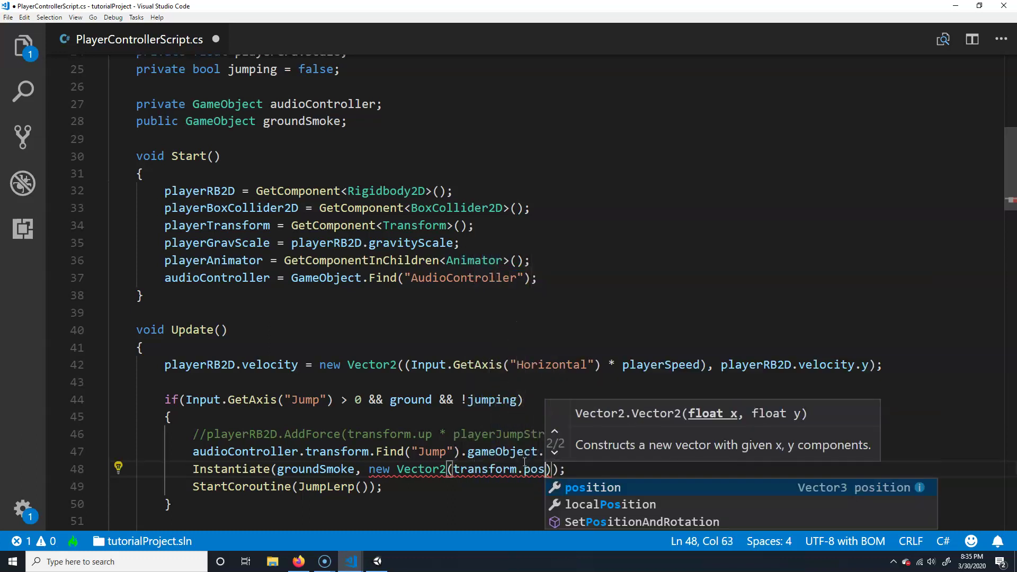
text(.x,)
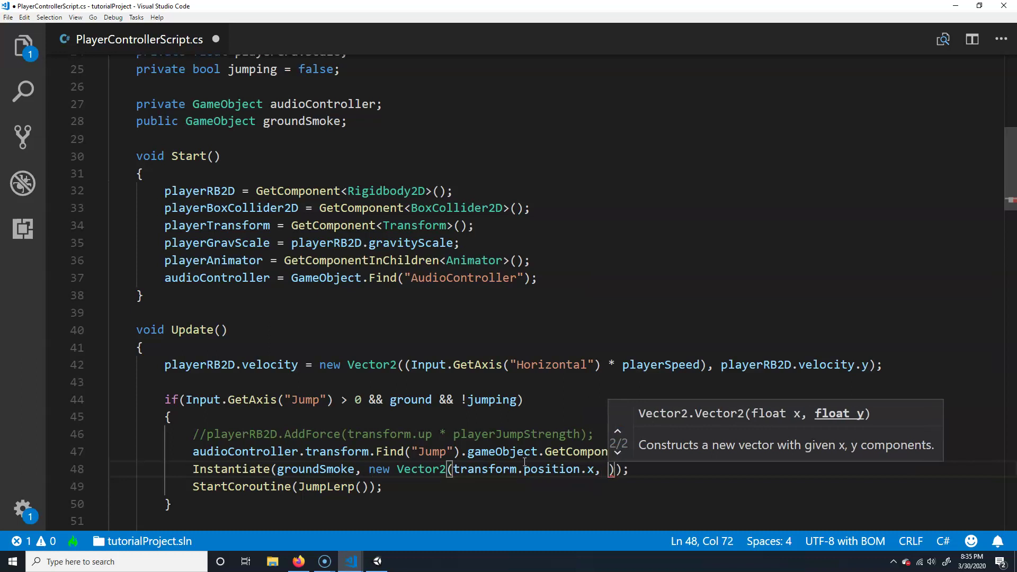
drag(451, 470, 589, 469)
click(601, 469)
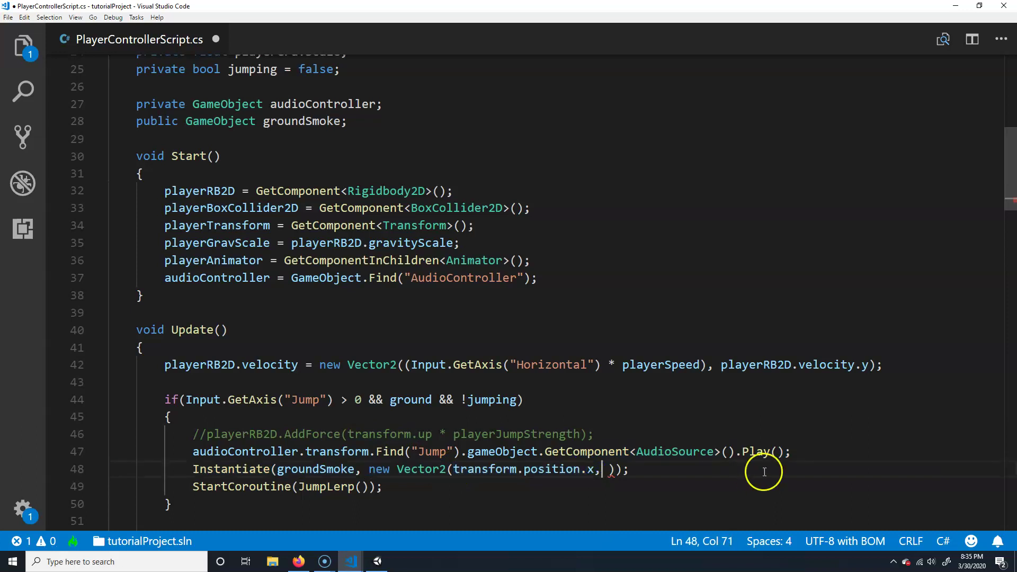
Enter transform.position.y -1.25 as the Vector2's y component
key(Right)
text(transfor)
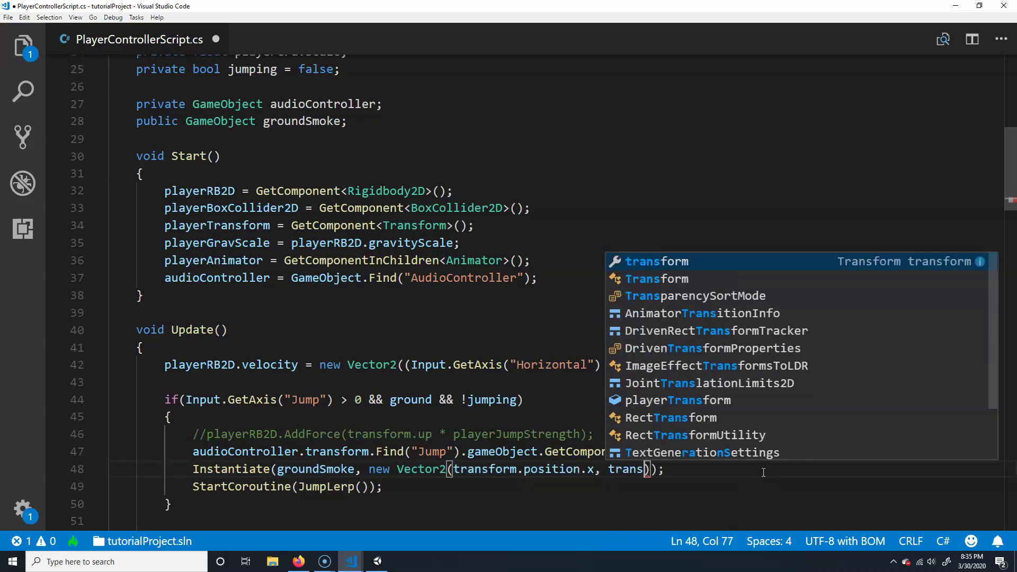
text(m.position)
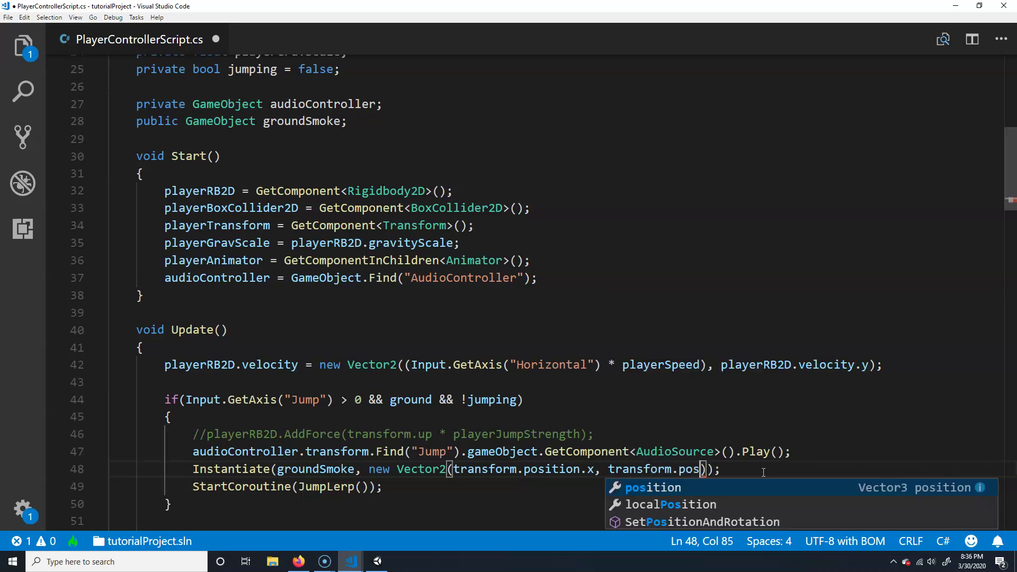
text(.)
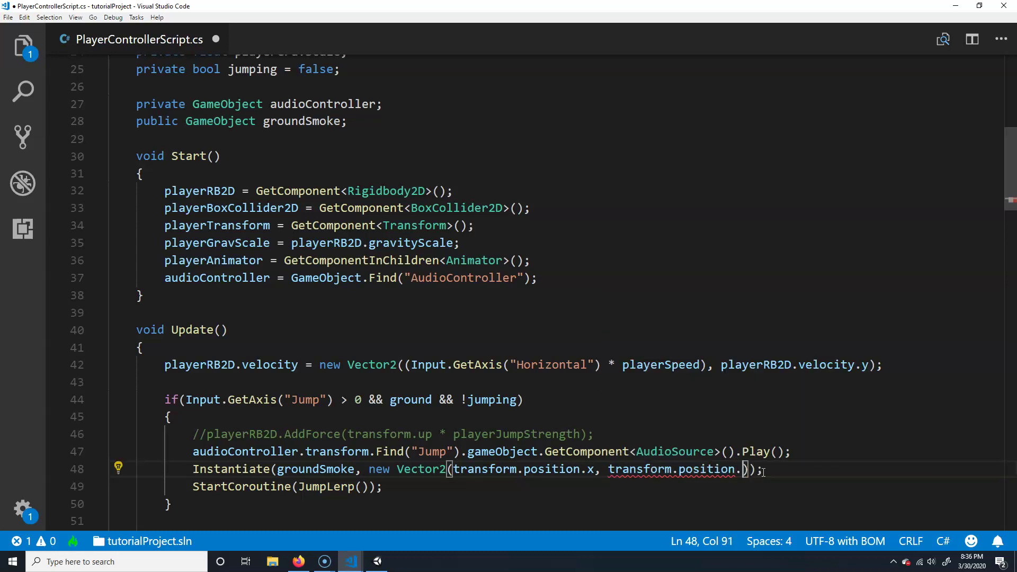
text(y)
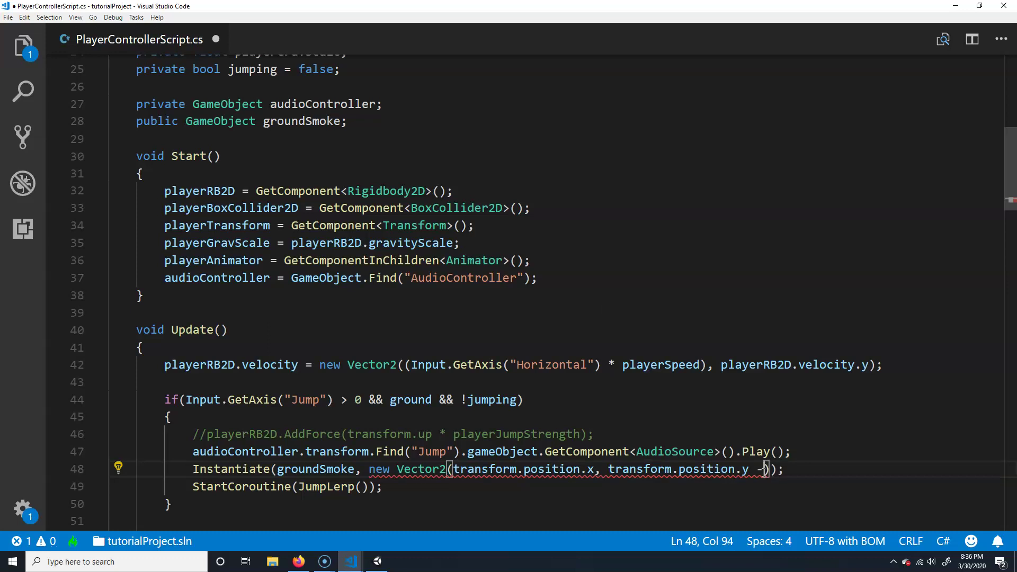
text( -1.25)
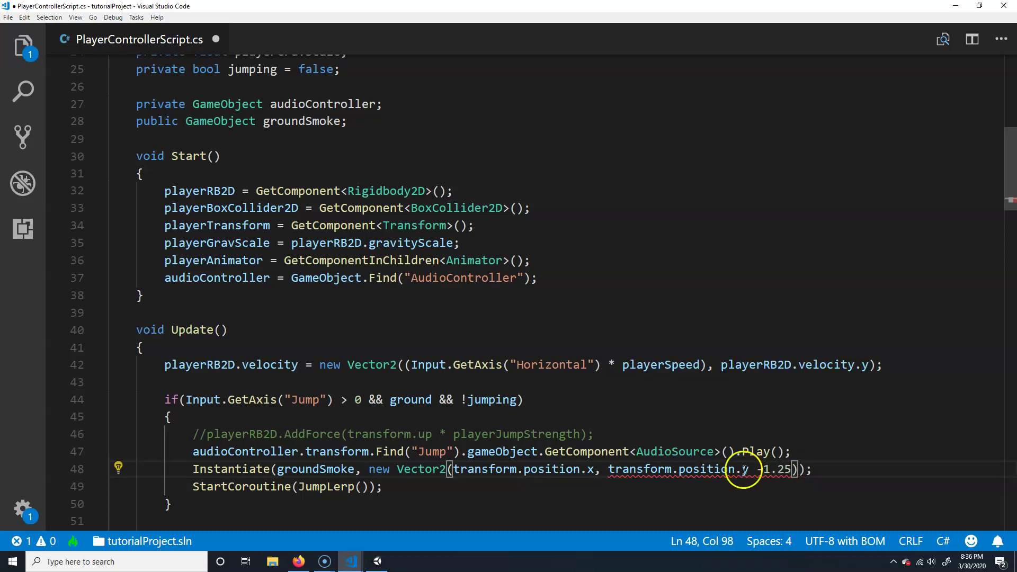
Insert a space between the minus sign and 1.25, and place the cursor after the Vector2's closing parenthesis
mouse_move(766, 465)
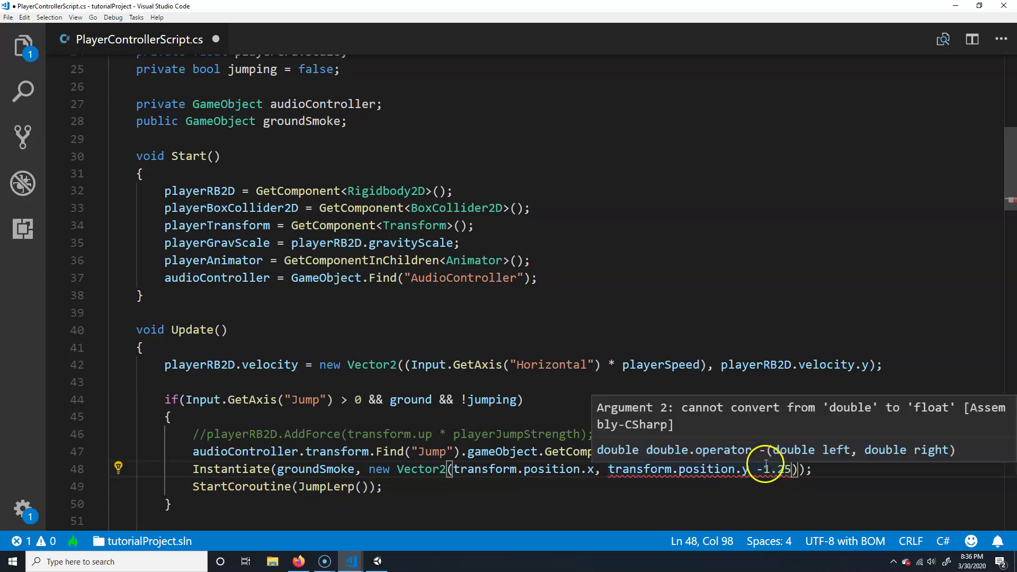
click(799, 469)
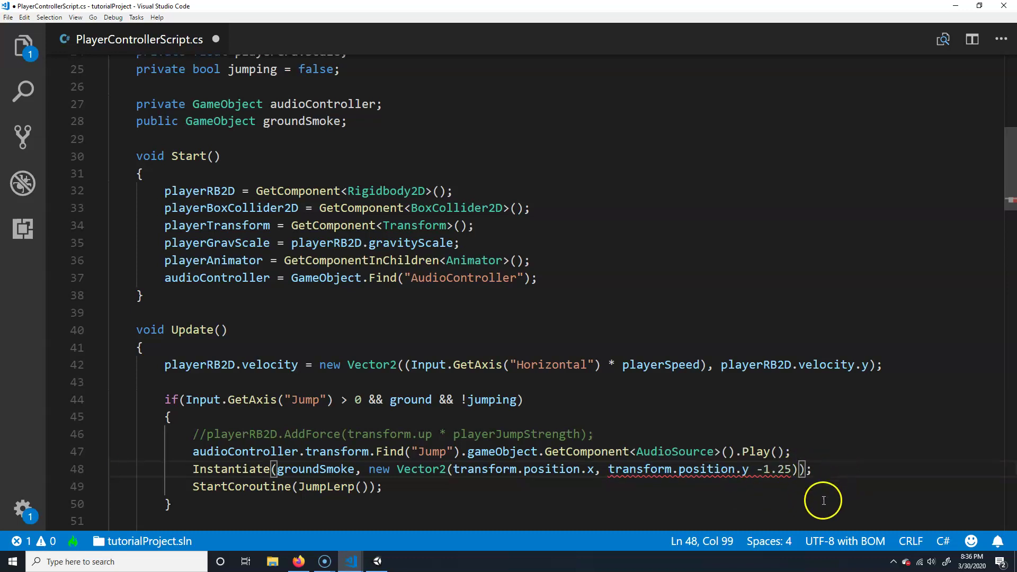
key(Right)
key(Right)
key(Right)
key(Right)
key(Right)
key(Right)
key(Left)
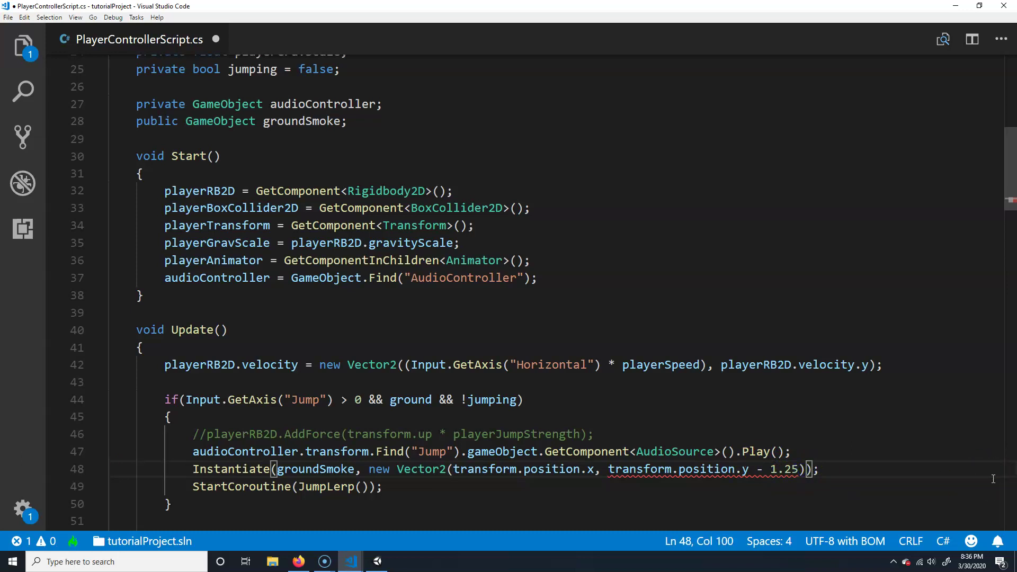
Add Quaternion.identity as the rotation argument of the Instantiate call, after the Vector2
text(,)
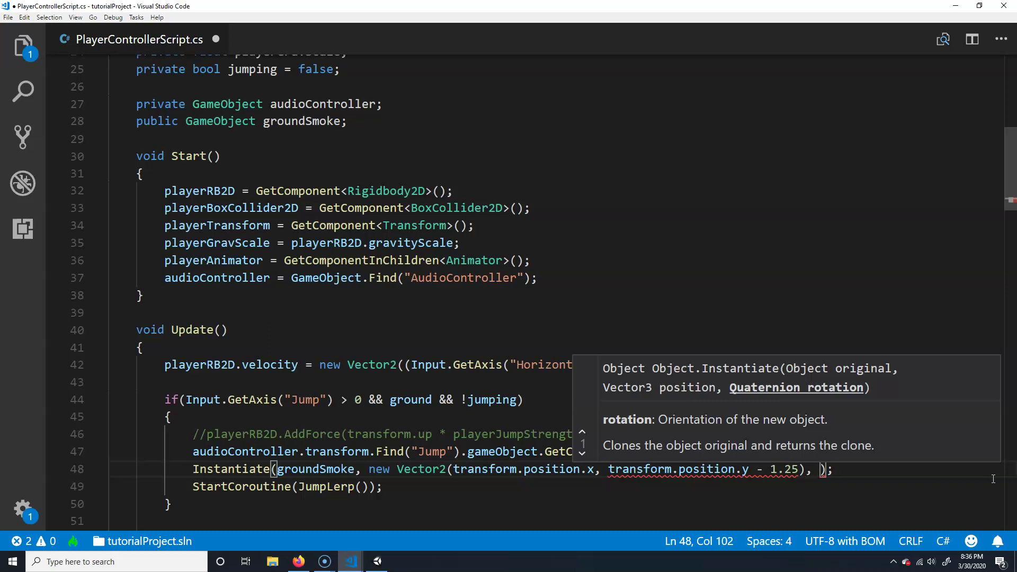
key(ctrl+space)
key(Escape)
text(Quarter)
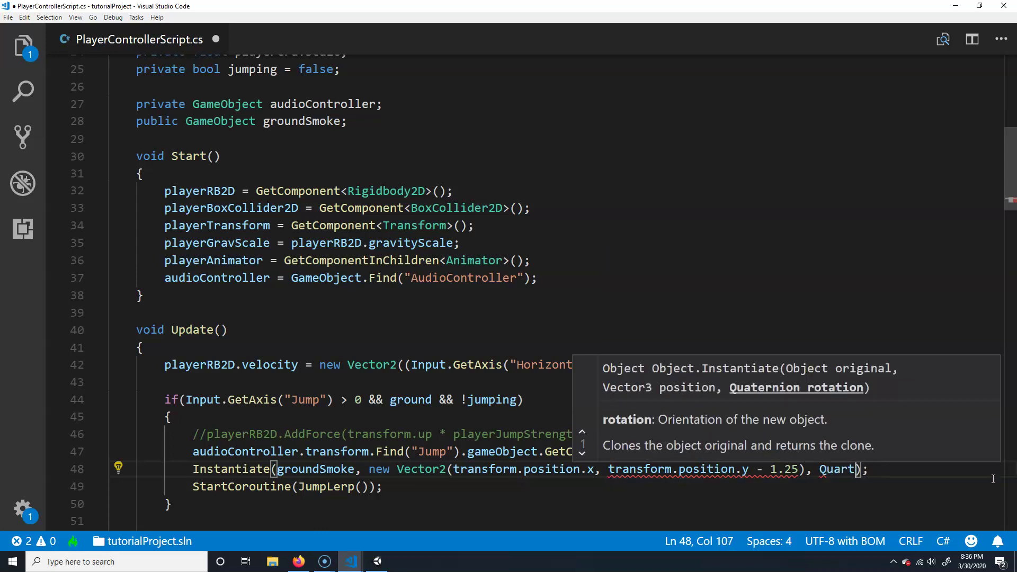
text(ter)
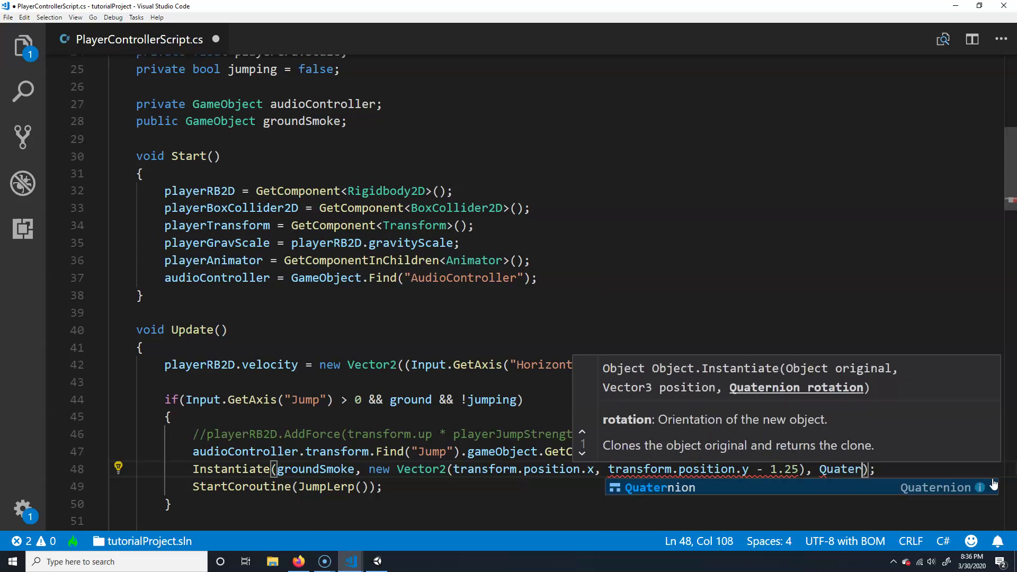
key(Tab)
text(.)
text(ion.i)
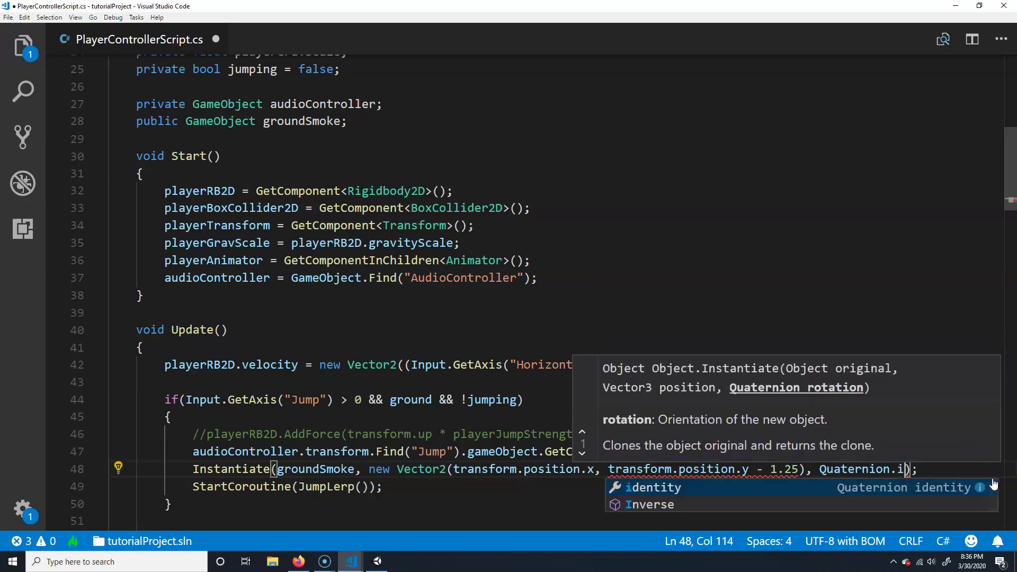
key(Tab)
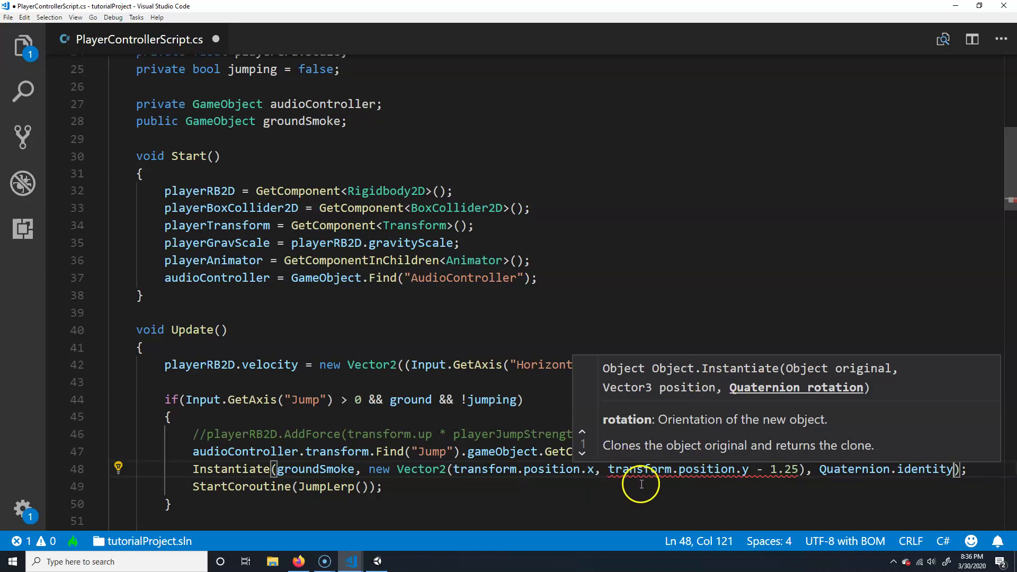
key(Down)
Make the y offset a float by writing it as 1.25f, and save the script
mouse_move(729, 472)
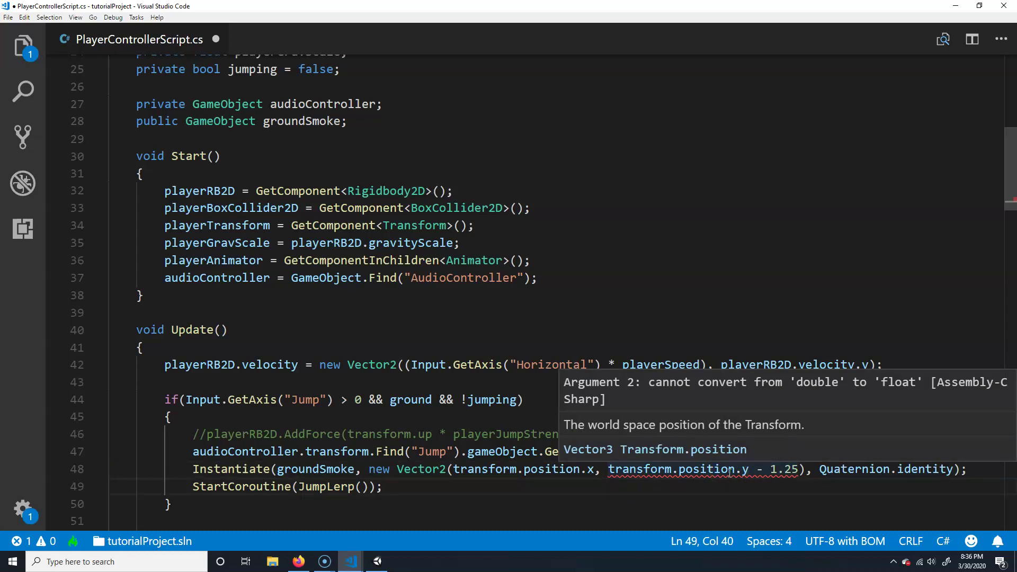
click(786, 469)
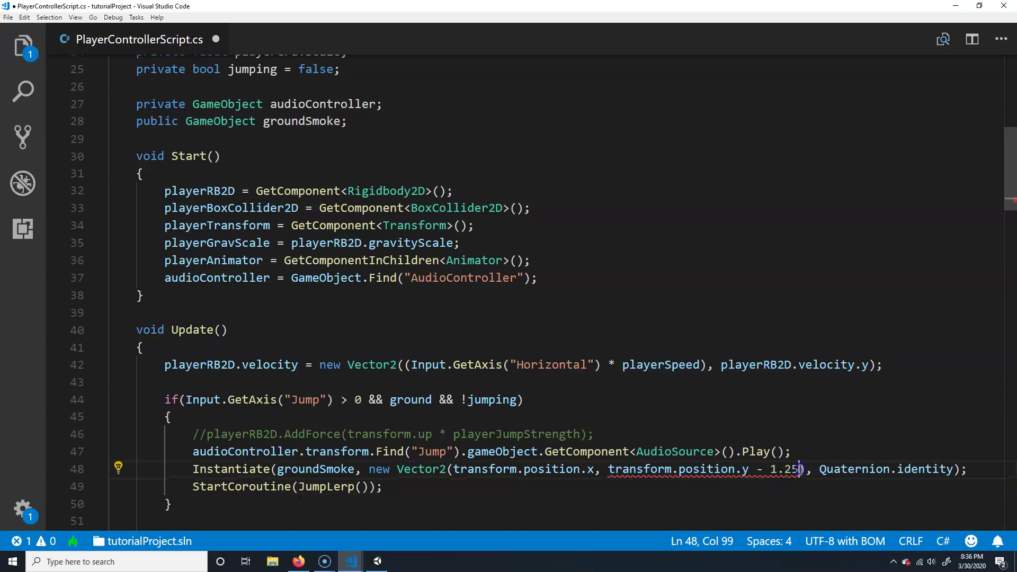
text(f)
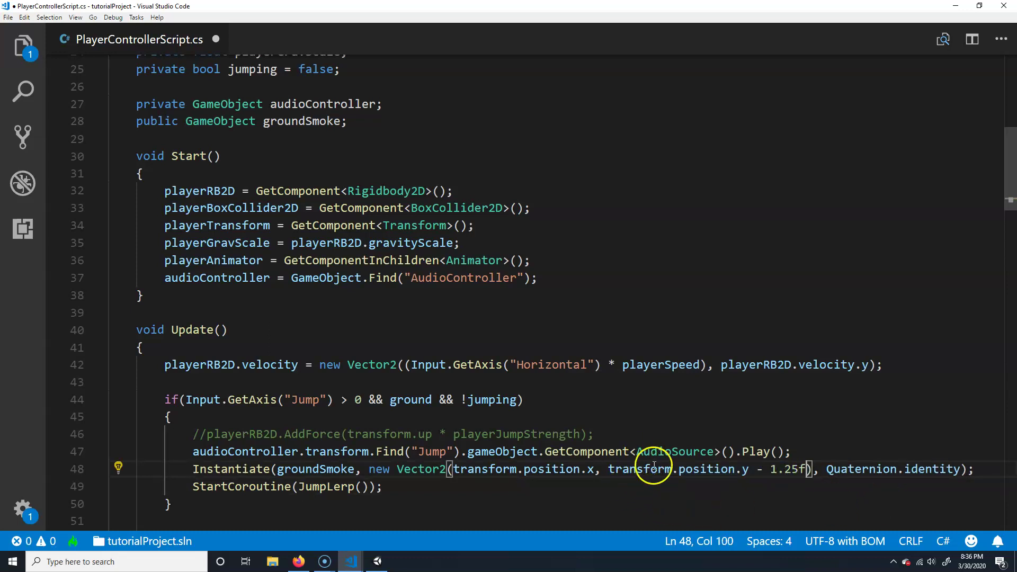
click(763, 468)
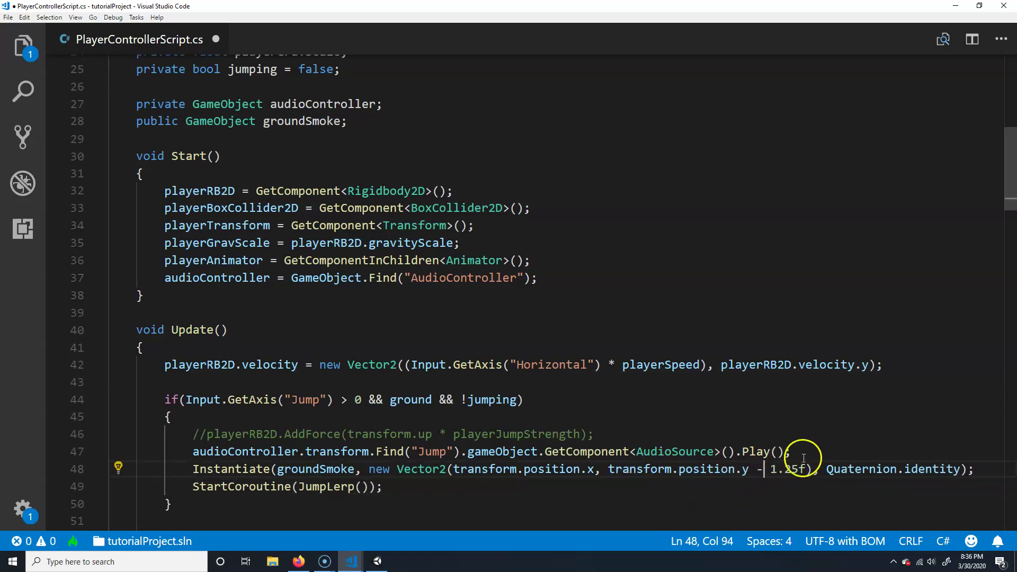
key(ctrl+s)
Review the Instantiate call's arguments: the groundSmoke object, the Vector2 position with its y offset, and the Quaternion.identity rotation
drag(466, 469, 721, 469)
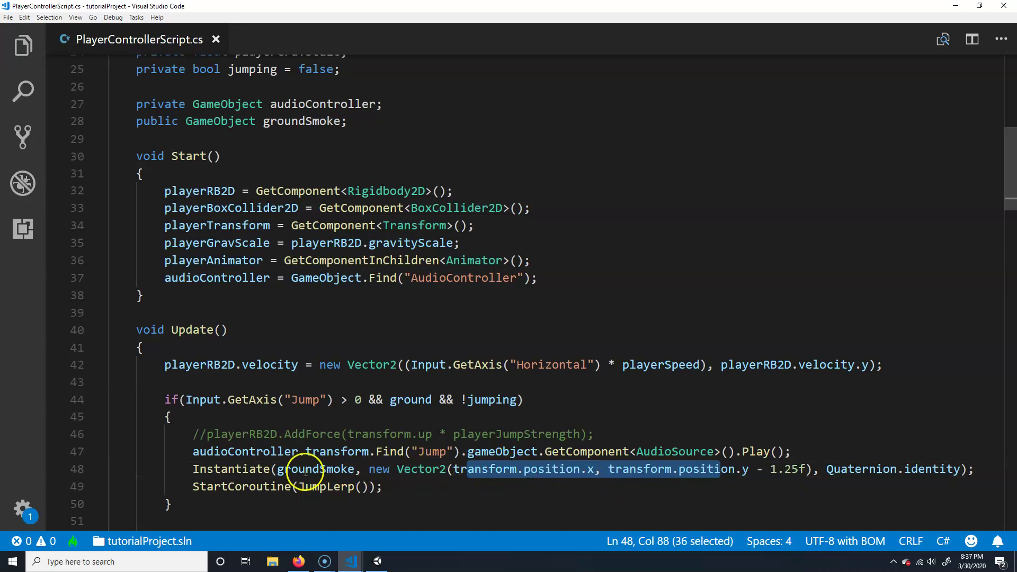
drag(278, 470, 805, 469)
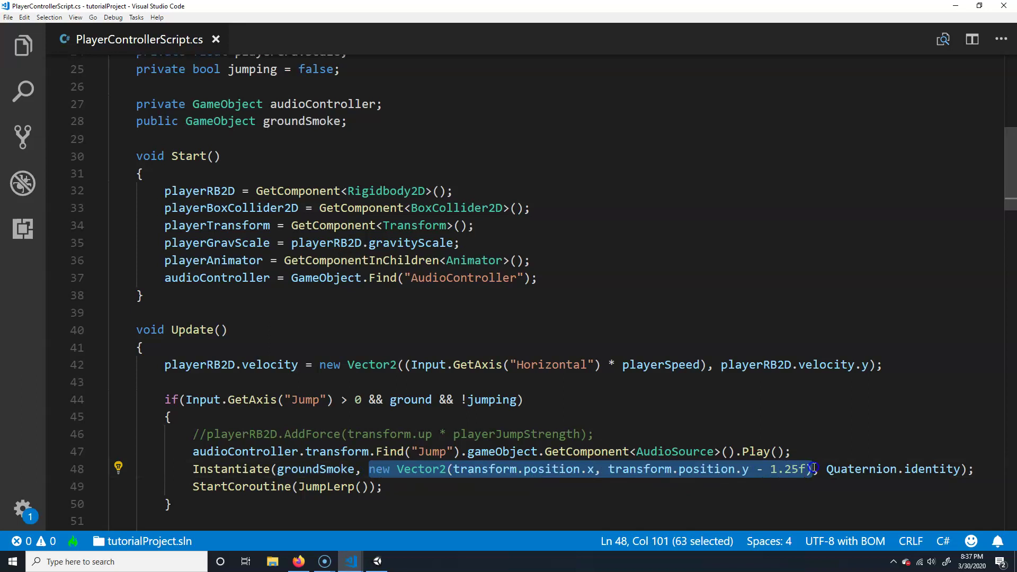
key(Escape)
drag(453, 469, 771, 469)
click(804, 469)
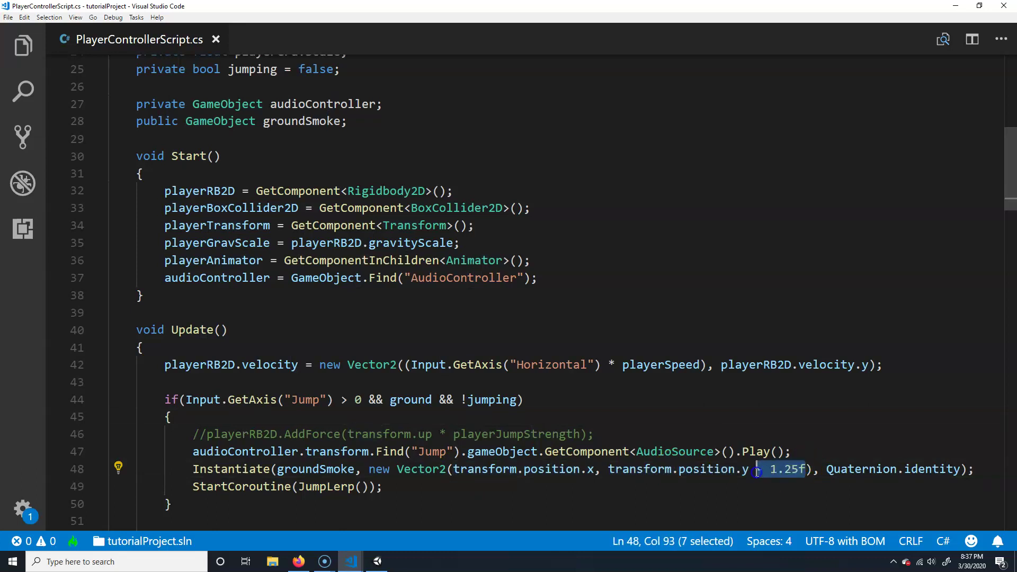
click(791, 470)
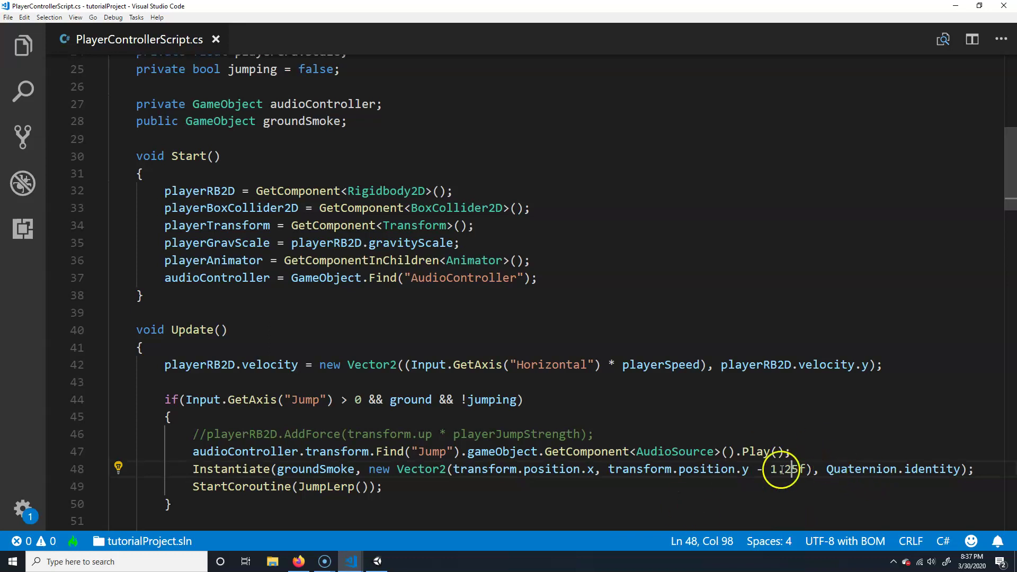
drag(827, 469, 970, 466)
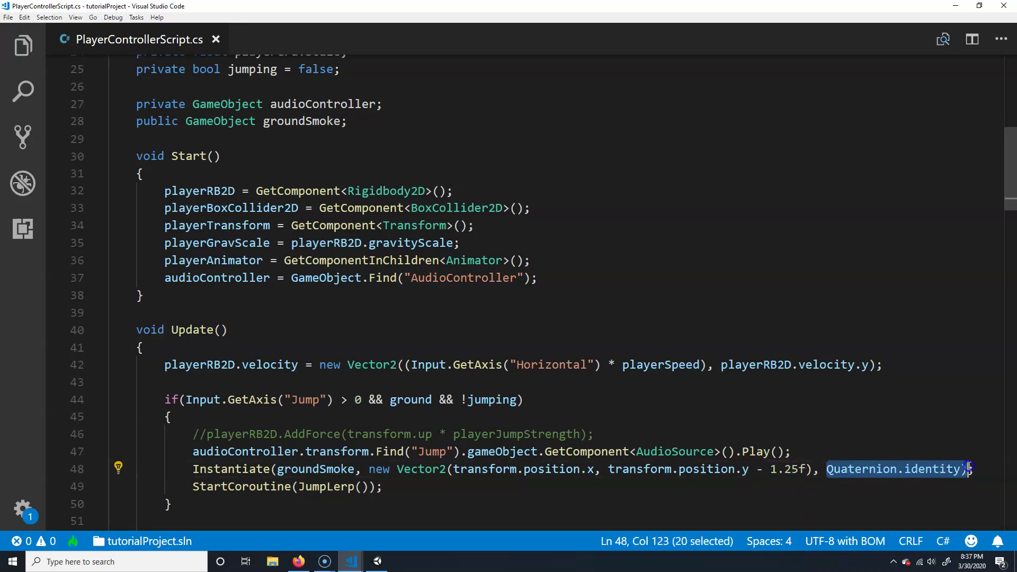
mouse_move(917, 471)
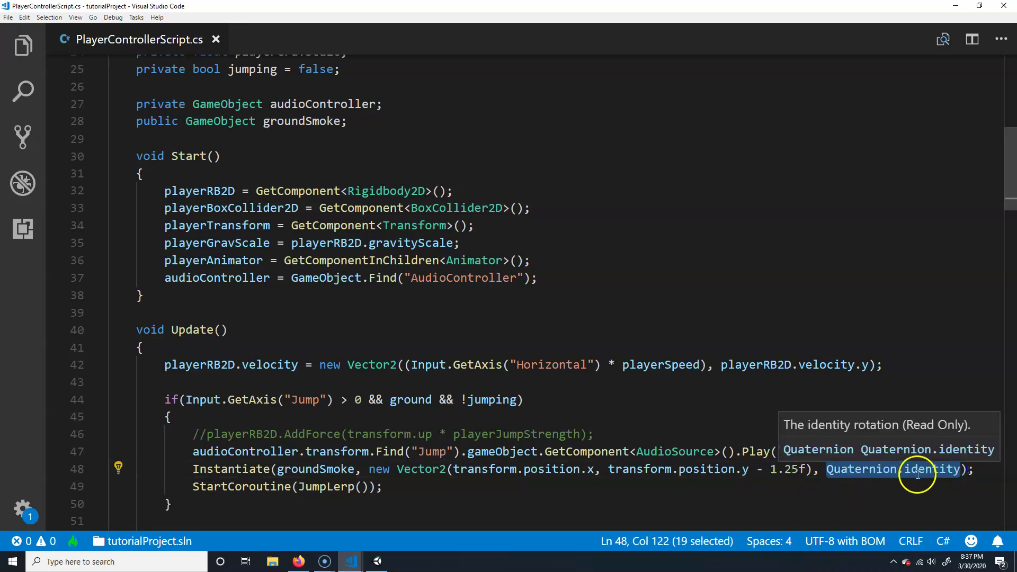
click(329, 336)
Switch to Unity and assign the SmokePuffParticleSystem prefab to the Player's Ground Smoke field
click(377, 561)
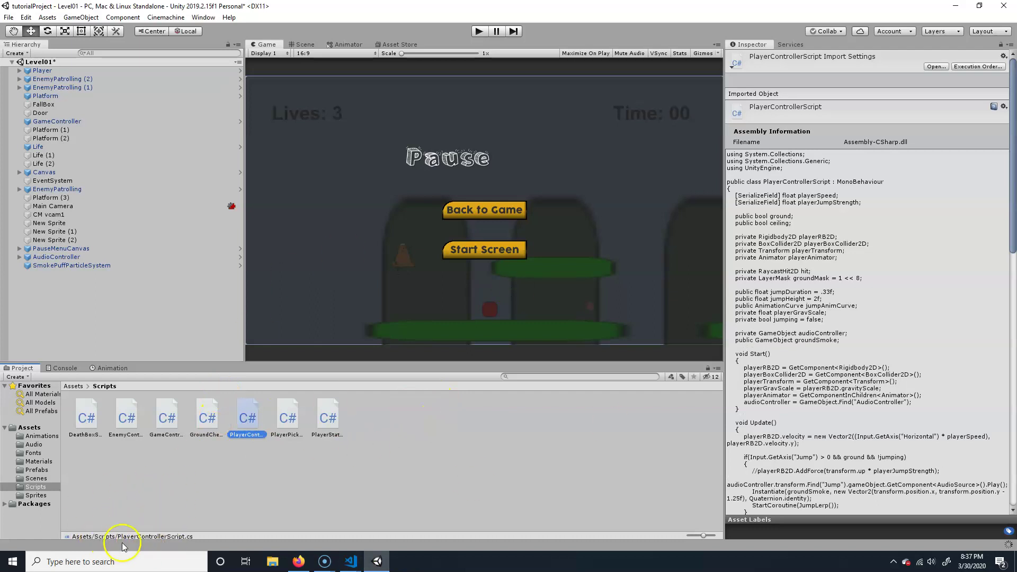
click(52, 72)
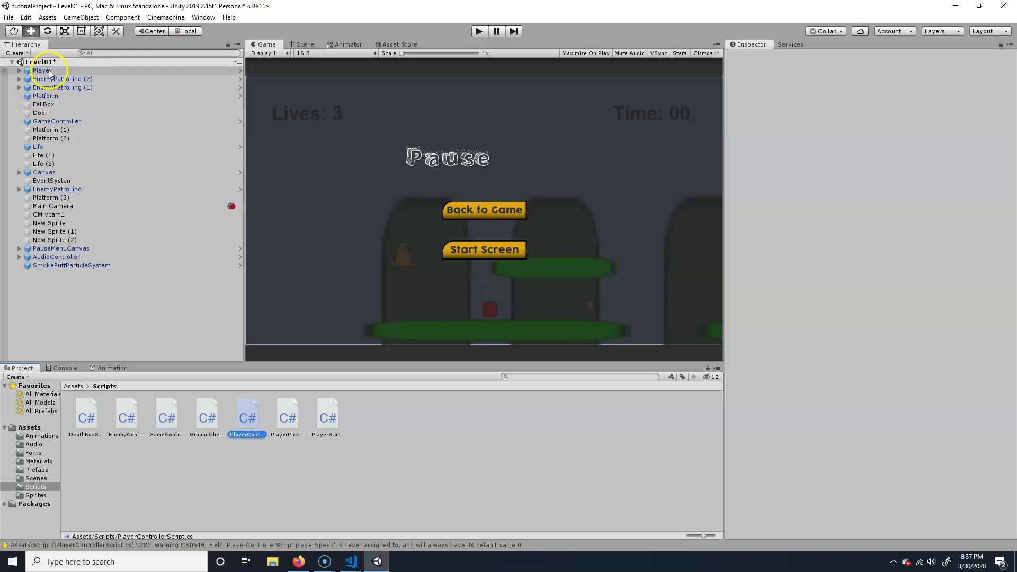
scroll(885, 488, down, 1)
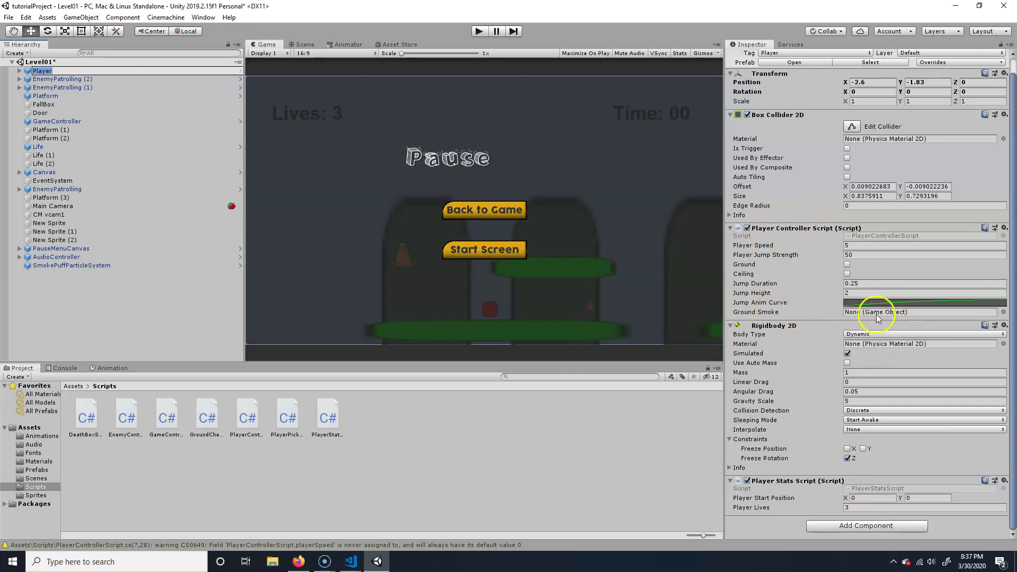
click(73, 387)
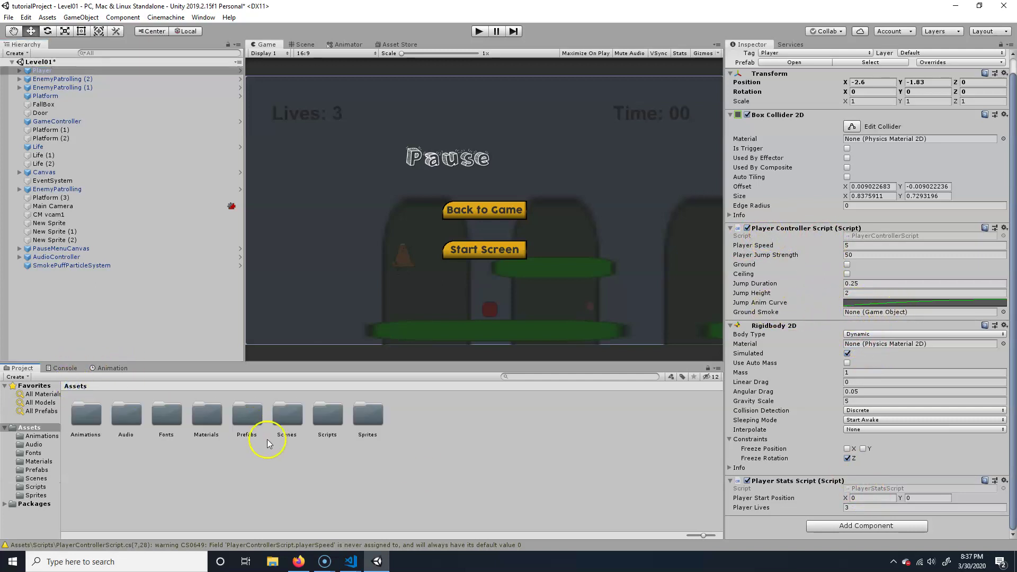
double_click(247, 416)
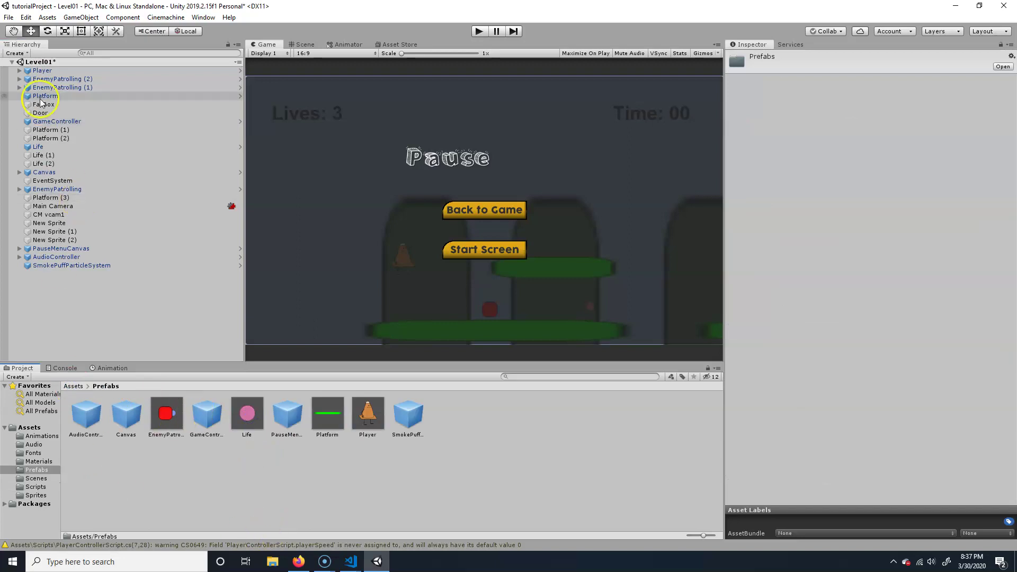
click(43, 70)
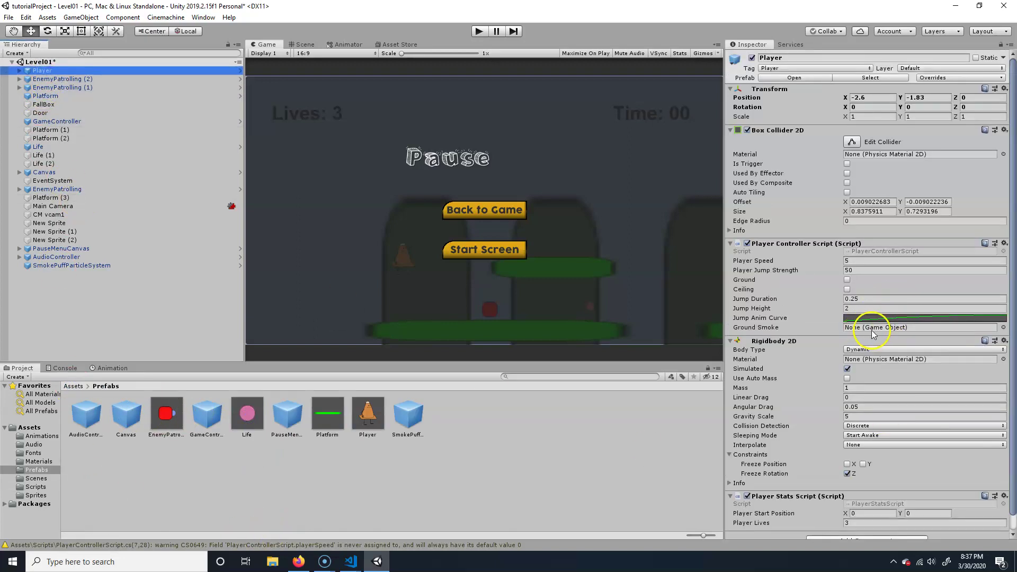
drag(407, 416, 870, 327)
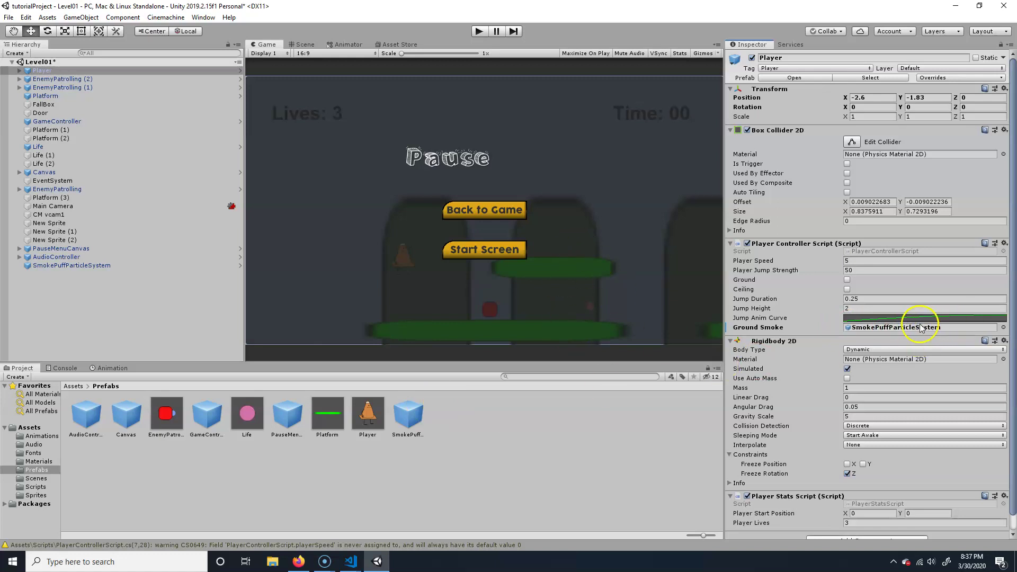
Play-test the level, jumping and moving the player to check where the smoke puffs spawn, and stop play mode
click(478, 31)
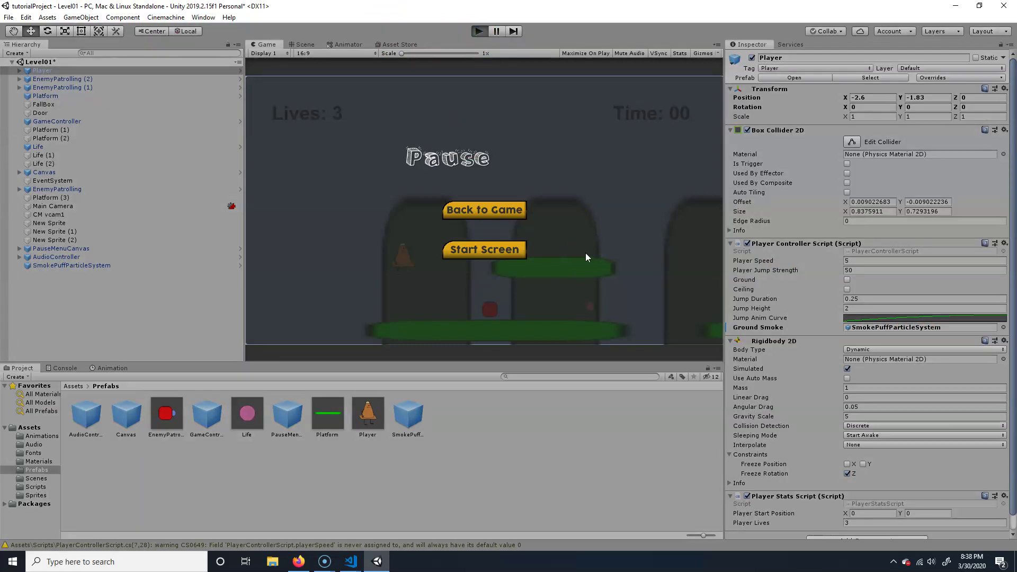
key(space)
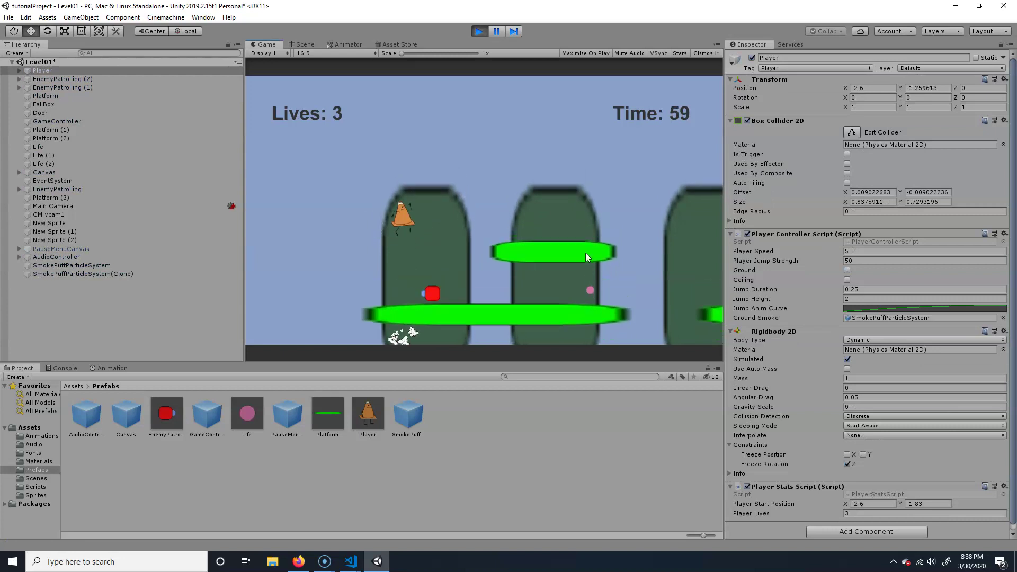
key(space)
key(Right)
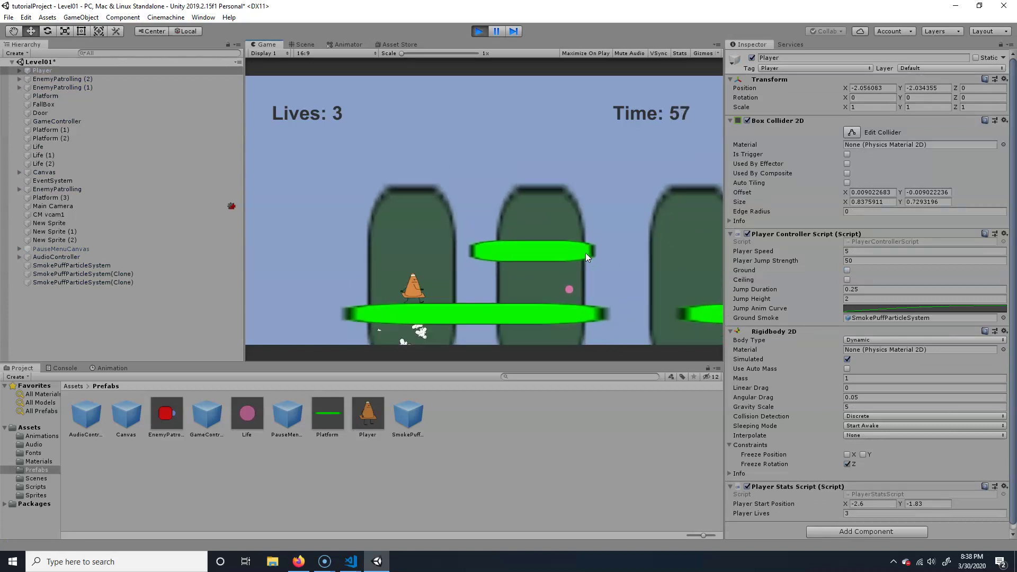
key(space)
key(space)
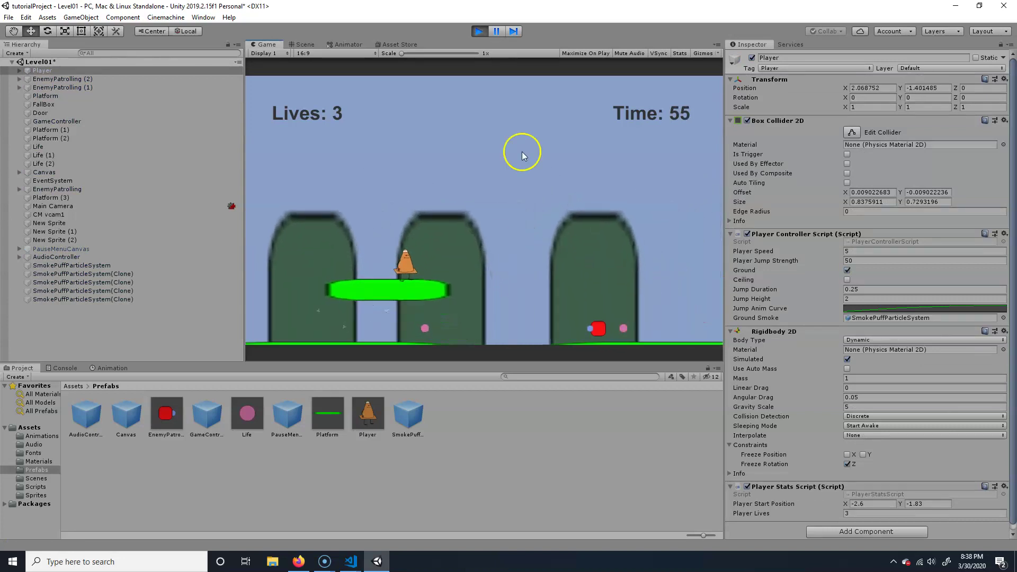
click(479, 30)
Switch to the player controller script in Visual Studio Code, set the smoke's y offset to .75f, and save
click(351, 561)
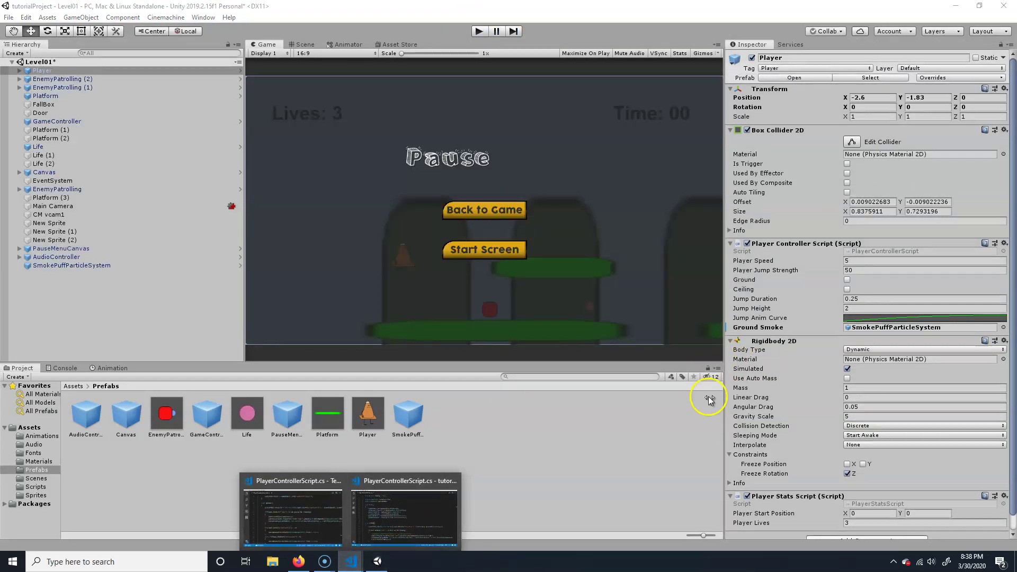
click(405, 539)
click(785, 468)
key(BackSpace)
key(BackSpace)
key(Delete)
text(.75f), Quaternion.identity);)
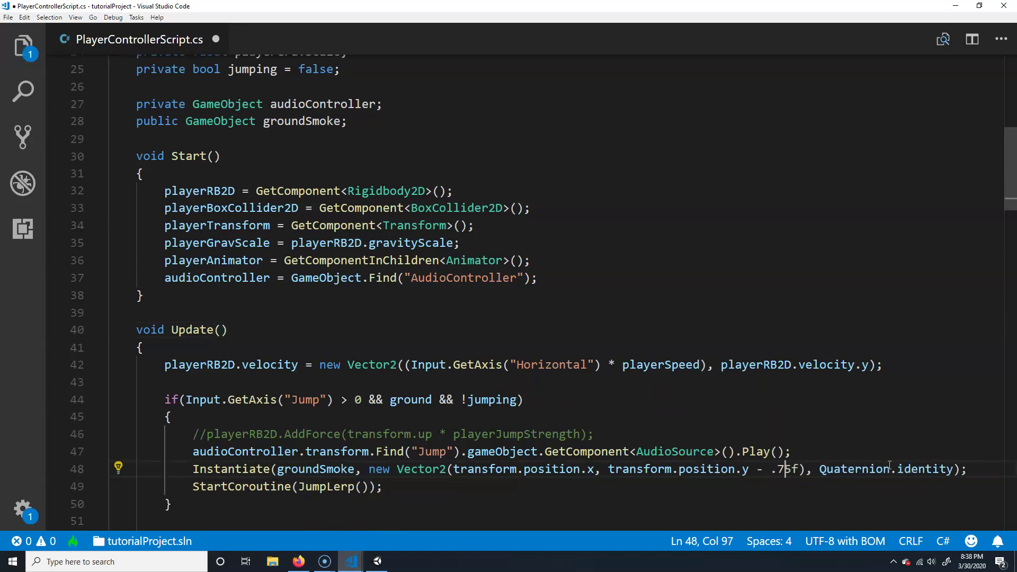
key(ctrl+s)
Return to Unity and play-test the adjusted smoke position by jumping and moving in both directions, and stop play mode
click(378, 557)
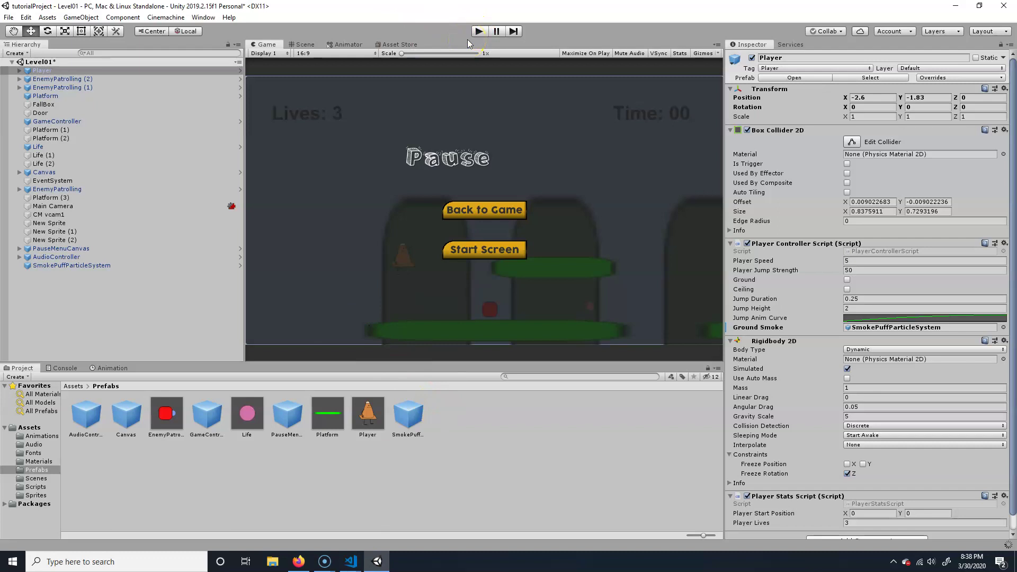
click(479, 33)
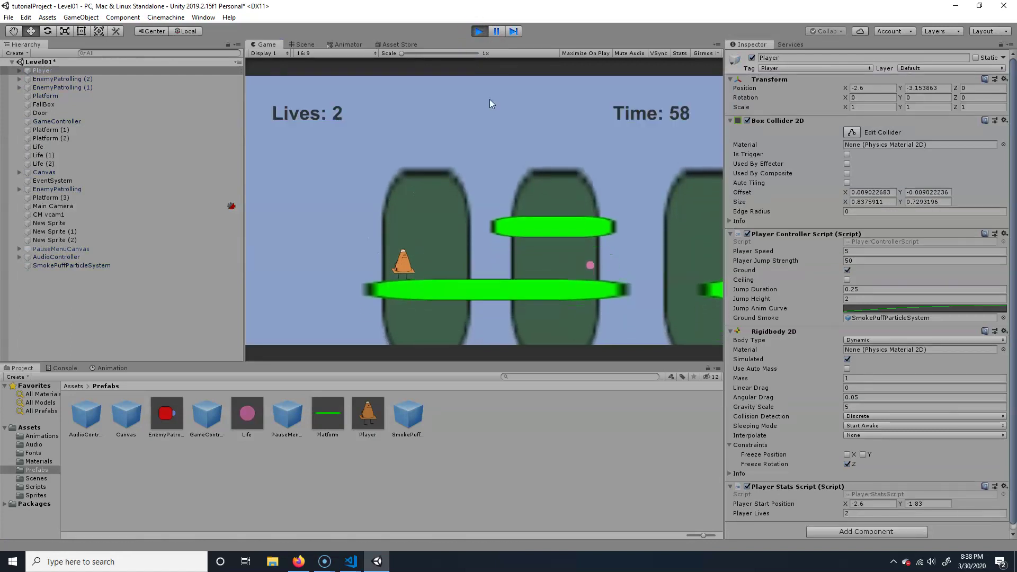
click(454, 220)
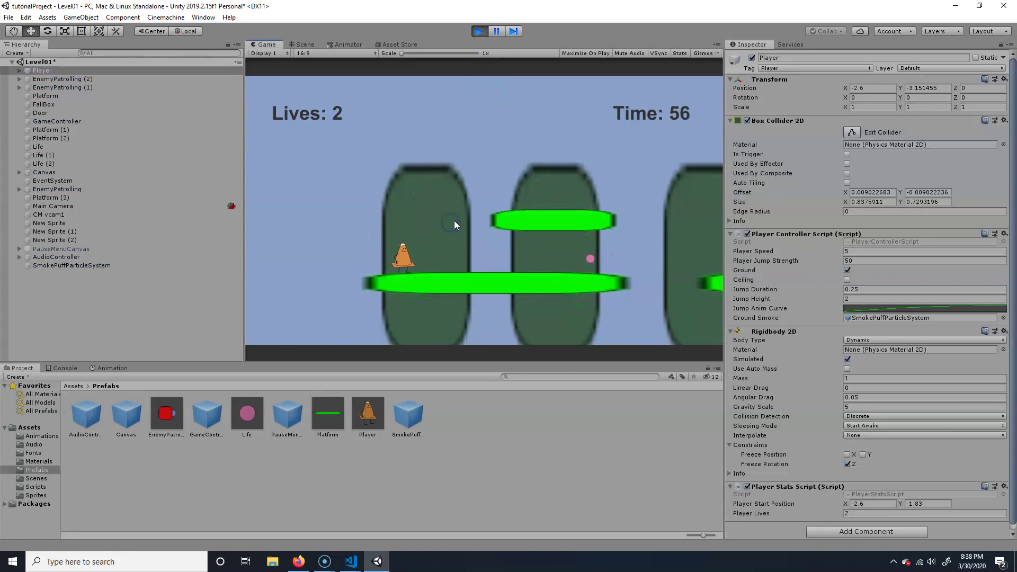
key(d)
key(space)
key(space)
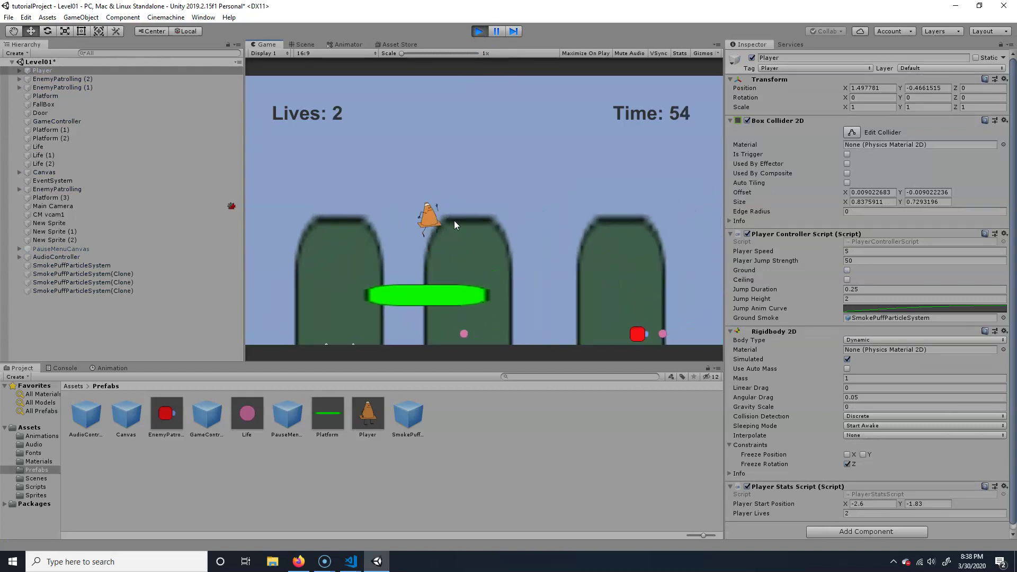
key(a)
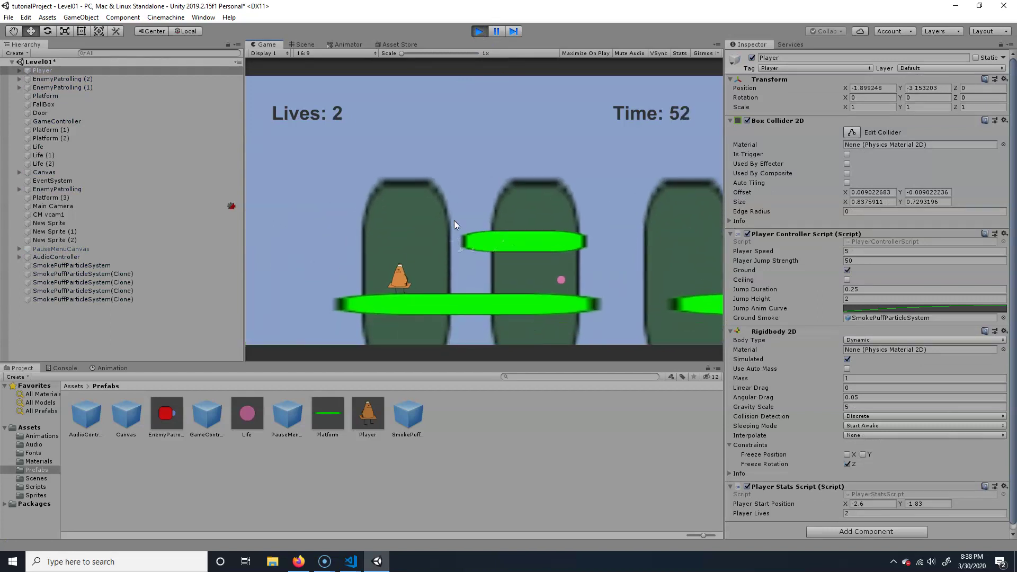
mouse_move(453, 220)
mouse_down()
mouse_move(431, 222)
mouse_move(406, 286)
mouse_up()
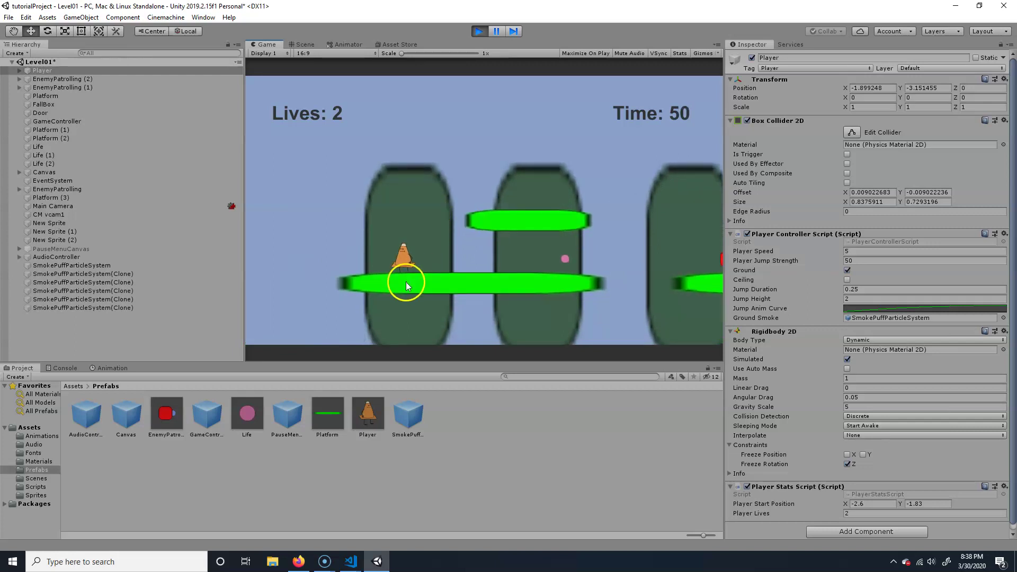
click(478, 31)
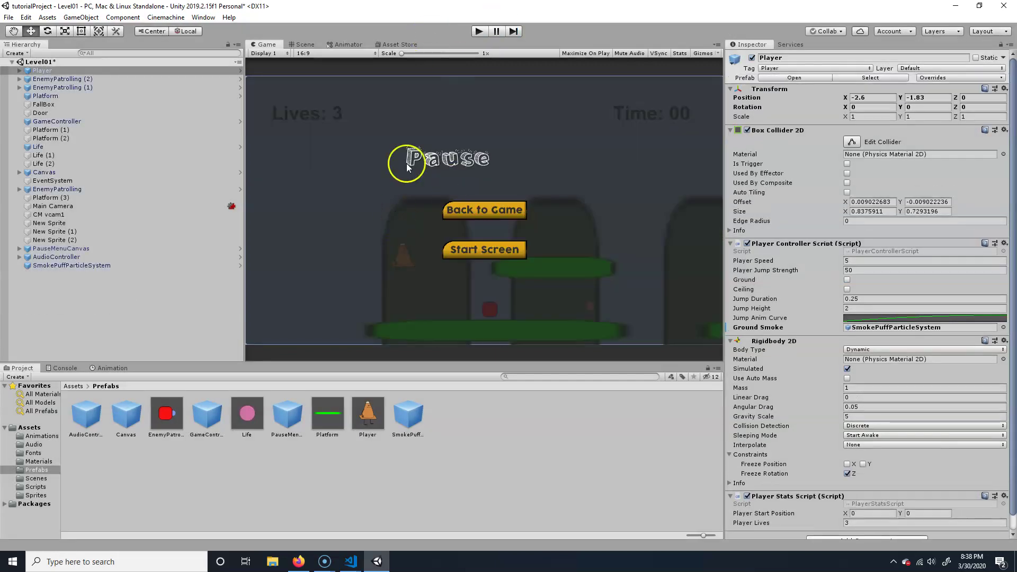
Delete the SmokePuffParticleSystem object from the Level01 scene and open its prefab for editing
click(418, 415)
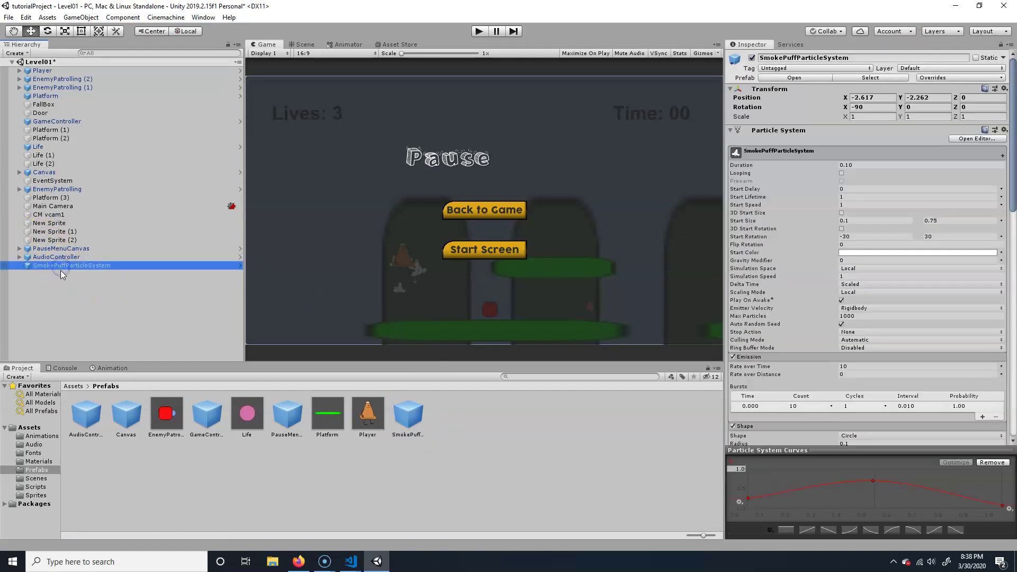
key(Delete)
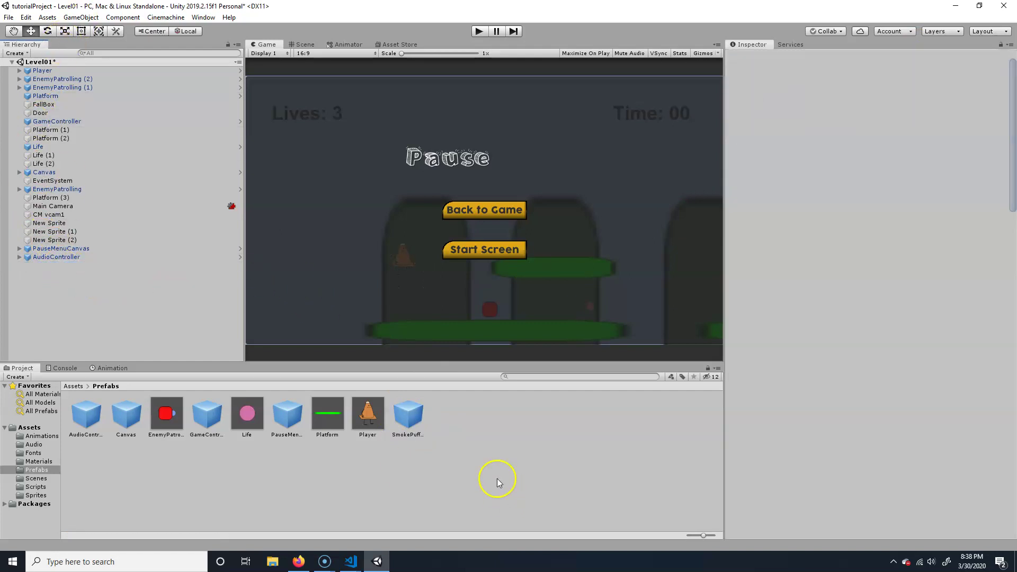
click(408, 416)
click(874, 85)
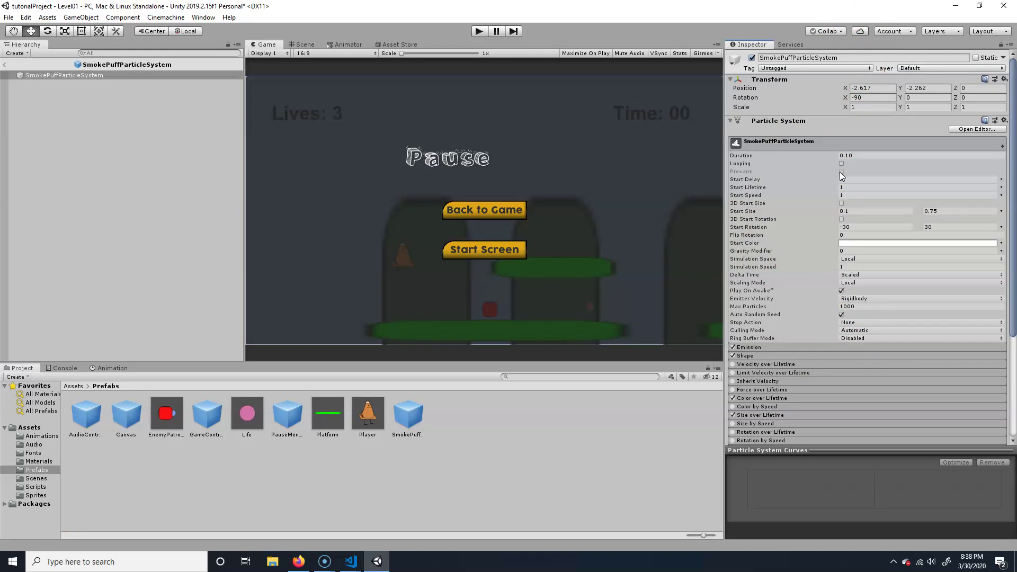
Set the smoke prefab's renderer to the Midground sorting layer with an order in layer of 100
scroll(808, 313, down, 5)
click(761, 387)
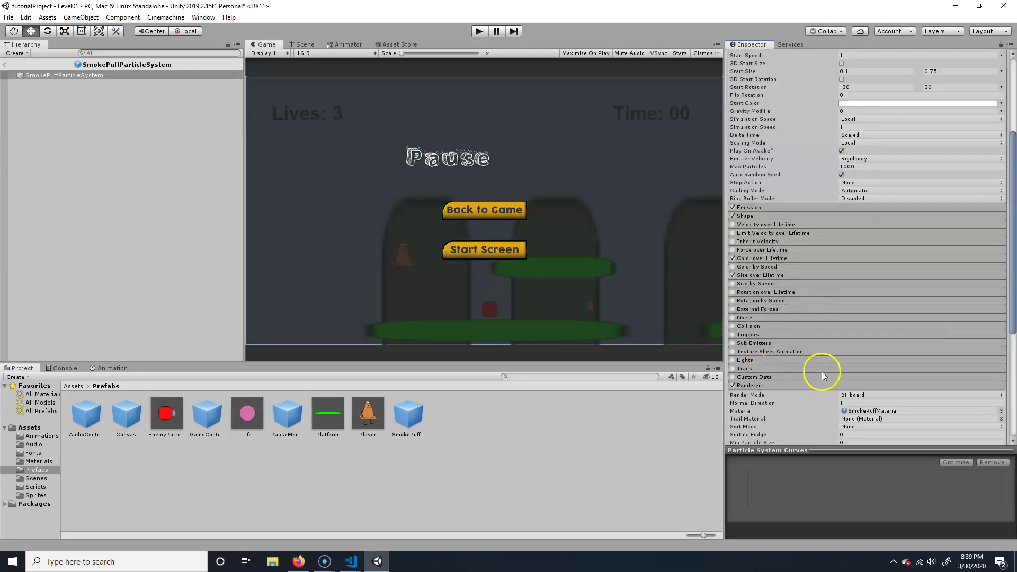
scroll(821, 370, down, 7)
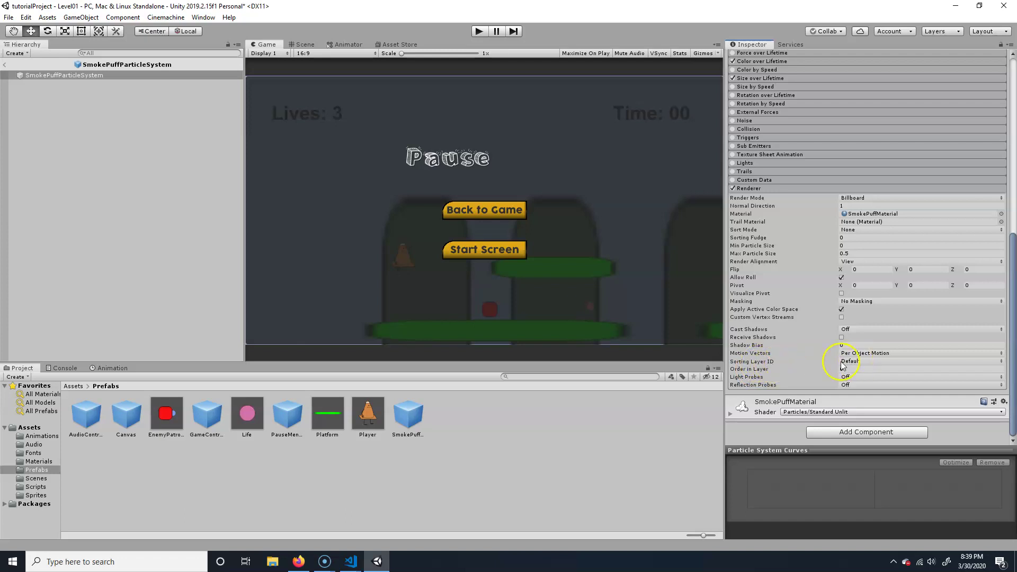
click(886, 362)
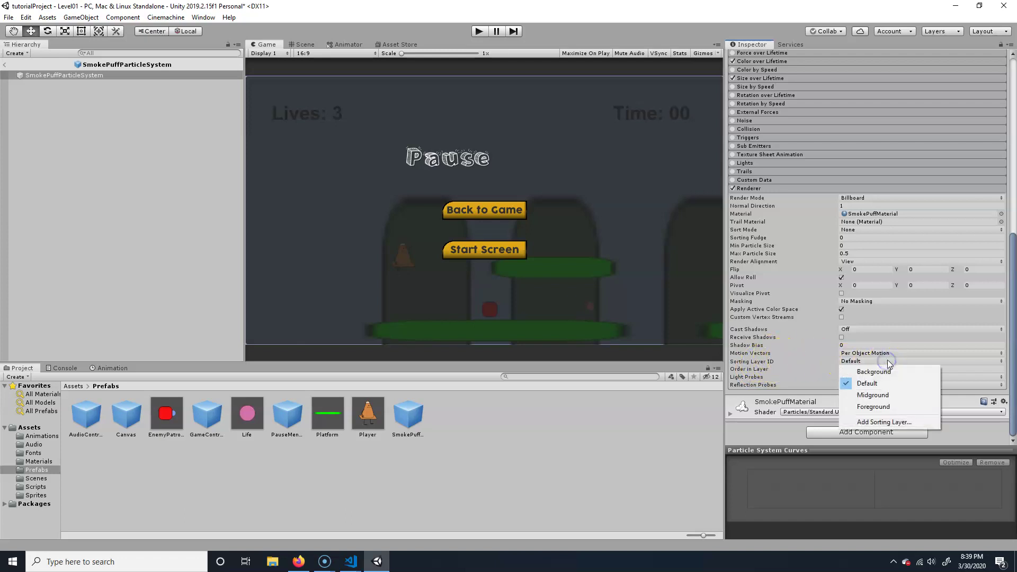
click(888, 396)
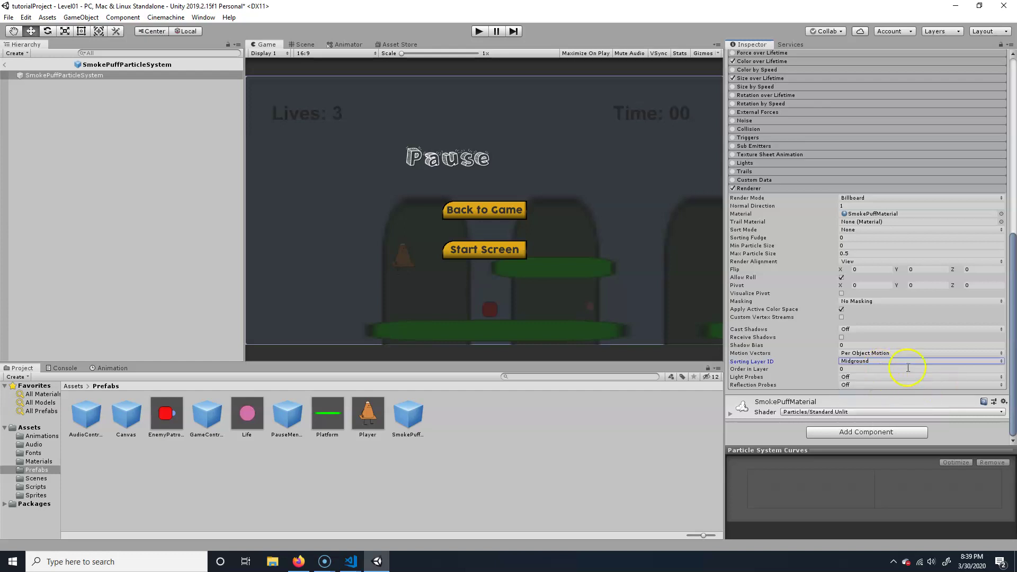
click(883, 371)
text(100)
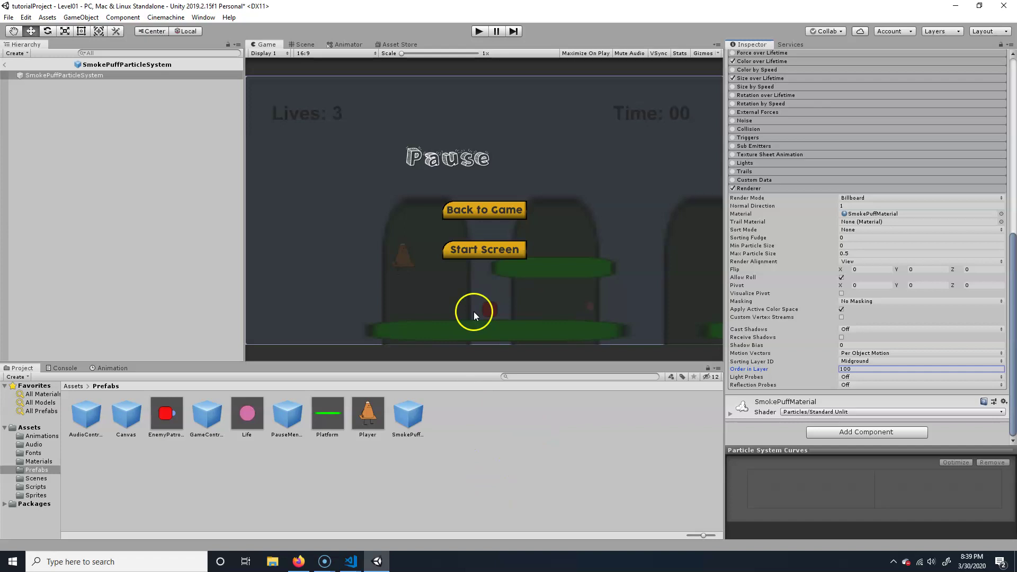
Play-test Level01 with repeated jumps to check how the smoke puffs draw over the platforms, and stop play mode
click(479, 30)
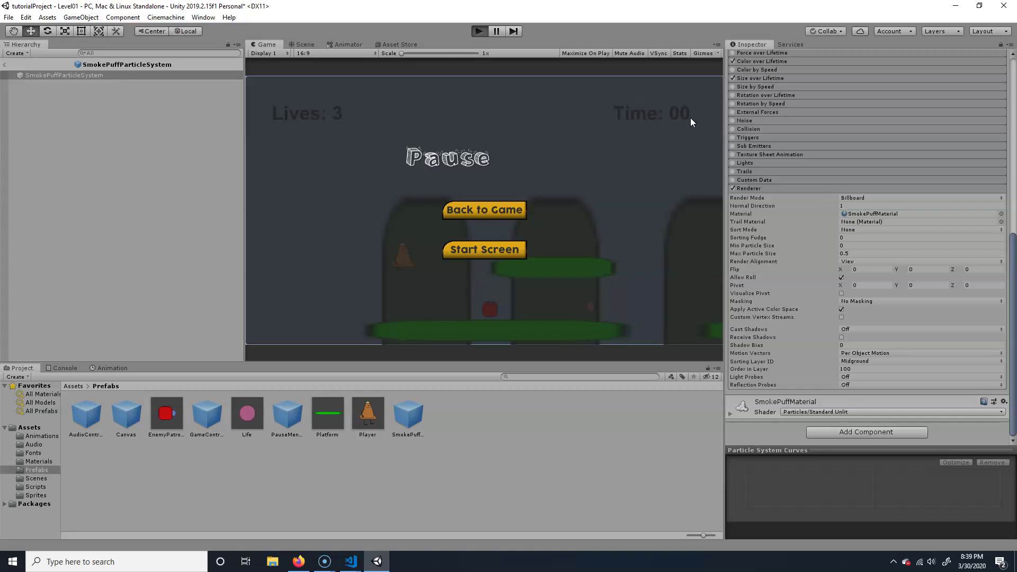
key(space)
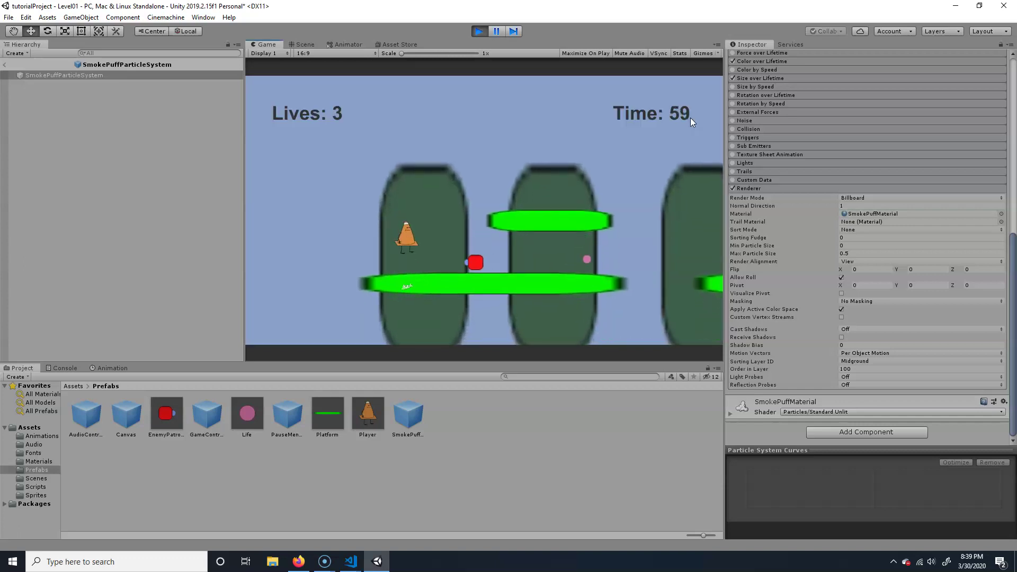
key(space)
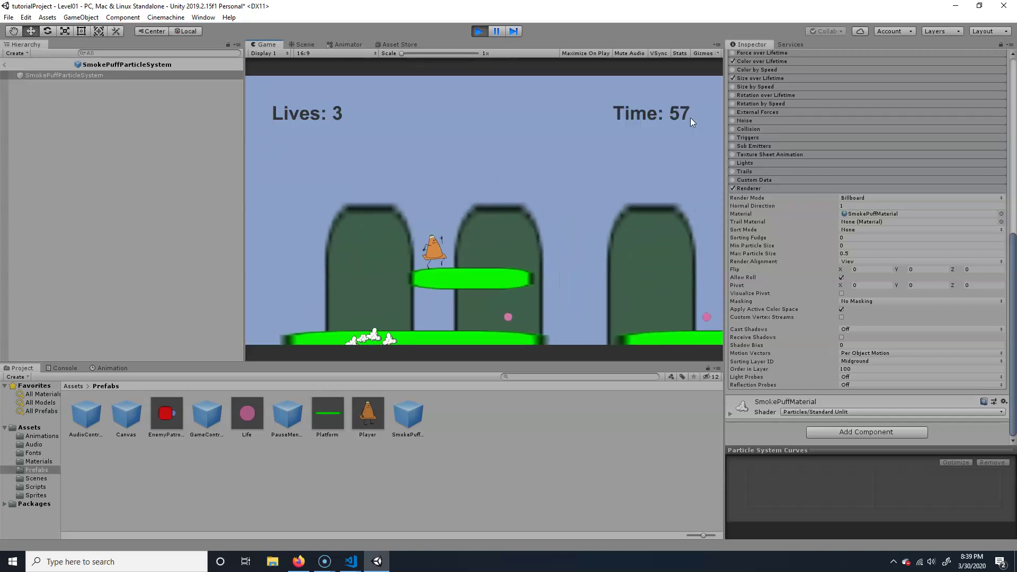
key(space)
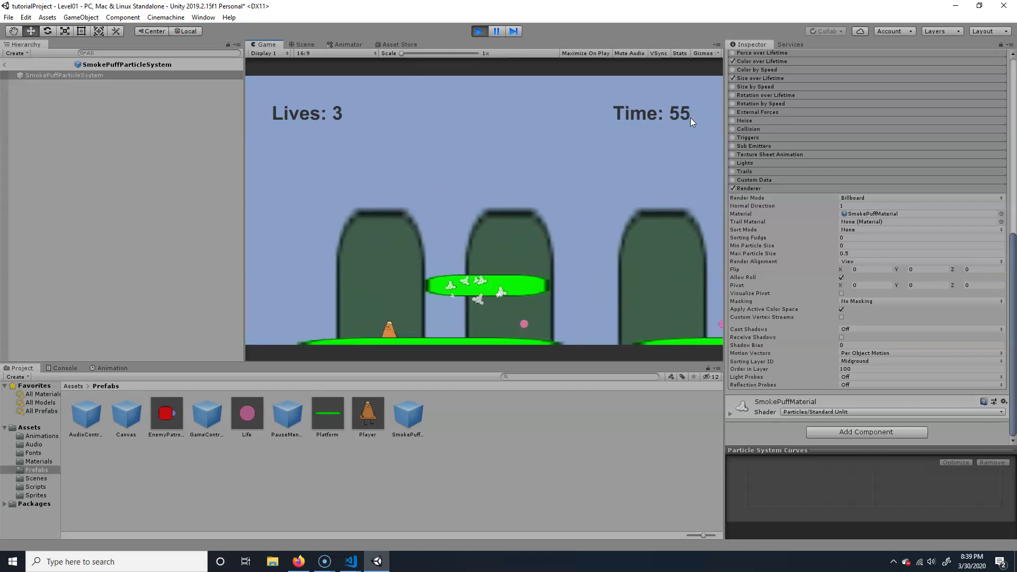
key(space)
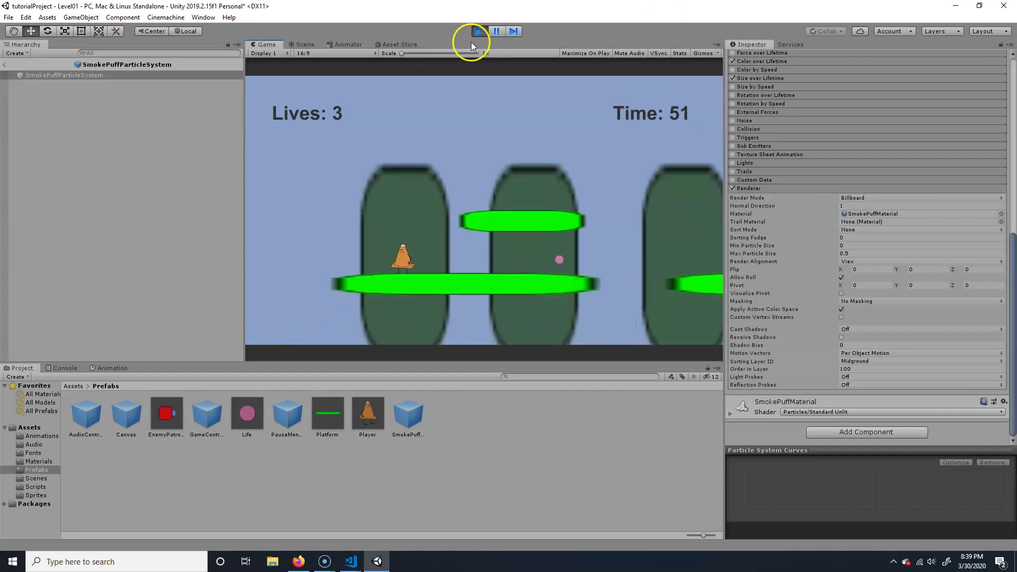
click(478, 30)
Switch to the player controller script in Visual Studio Code, set the smoke's y offset to .33f, and save
click(405, 514)
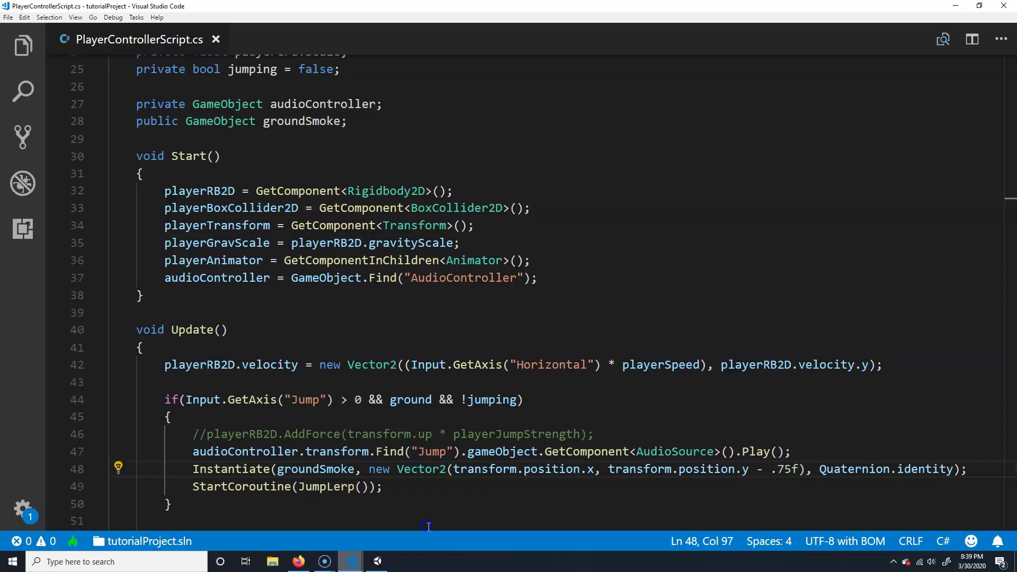
click(791, 469)
key(BackSpace)
key(BackSpace)
text(33)
click(762, 450)
key(ctrl+s)
Return to Unity and play-test the new smoke offset by jumping on the ground and upper platform in both directions, and stop play mode
mouse_move(375, 563)
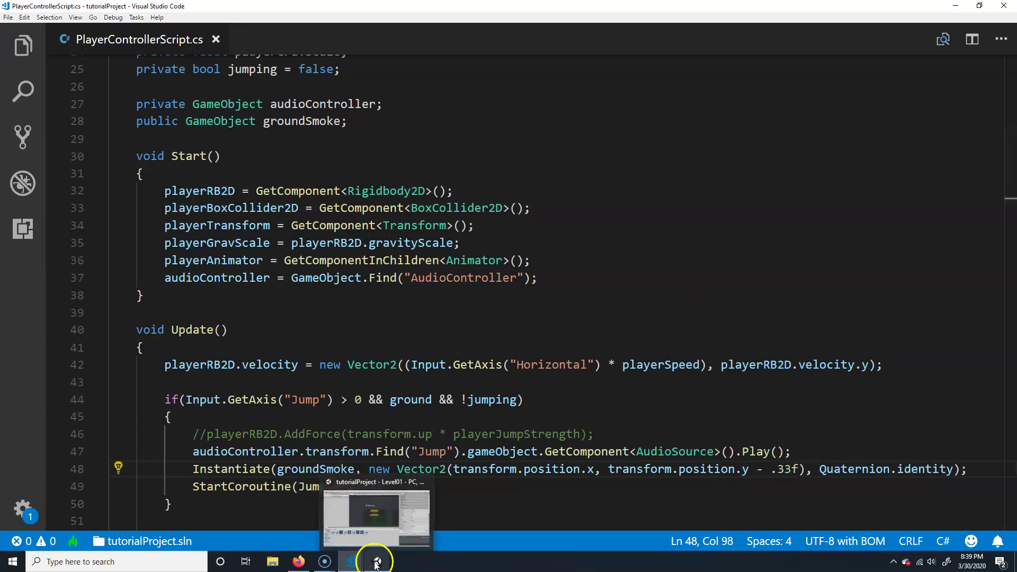
click(377, 527)
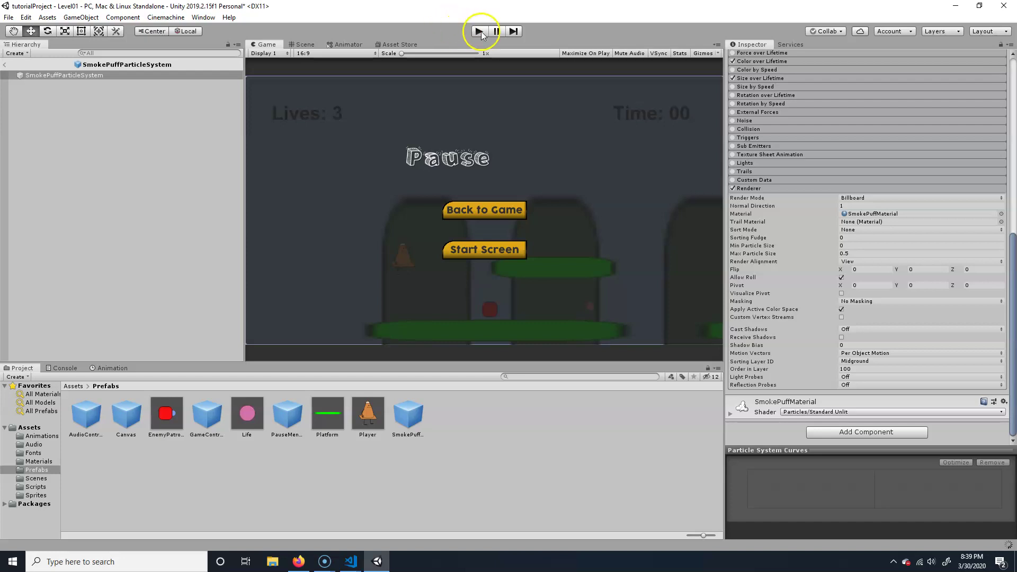
click(479, 32)
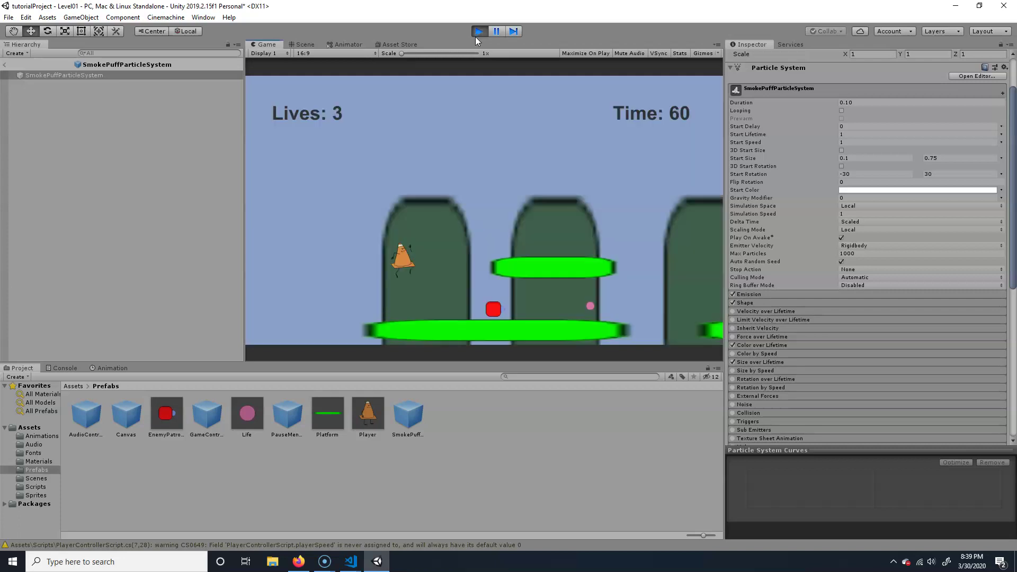
key(space)
key(Right)
key(space)
key(Right)
key(space)
key(space)
key(Left)
key(space)
key(Right)
key(space)
key(space)
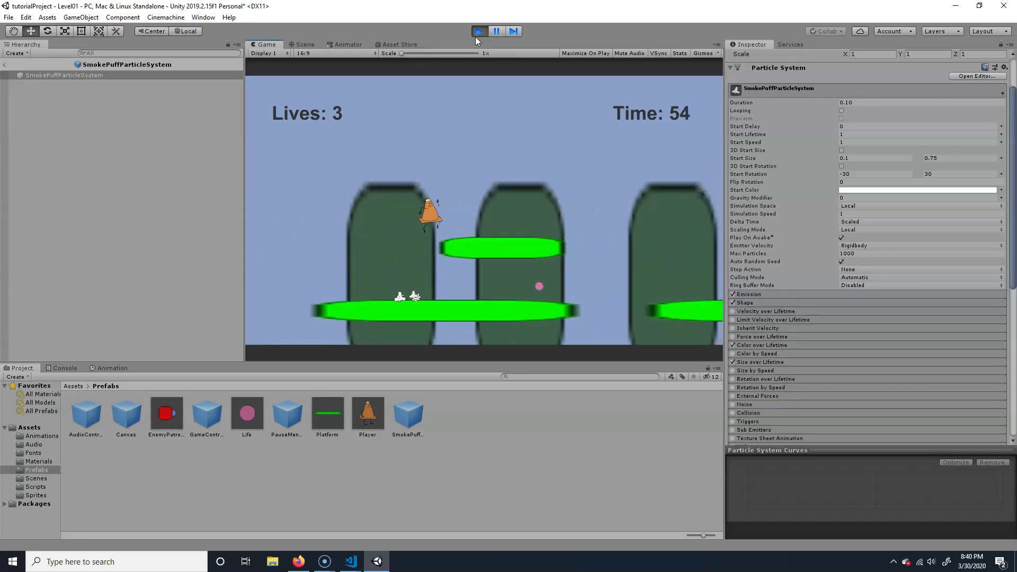
key(space)
key(Left)
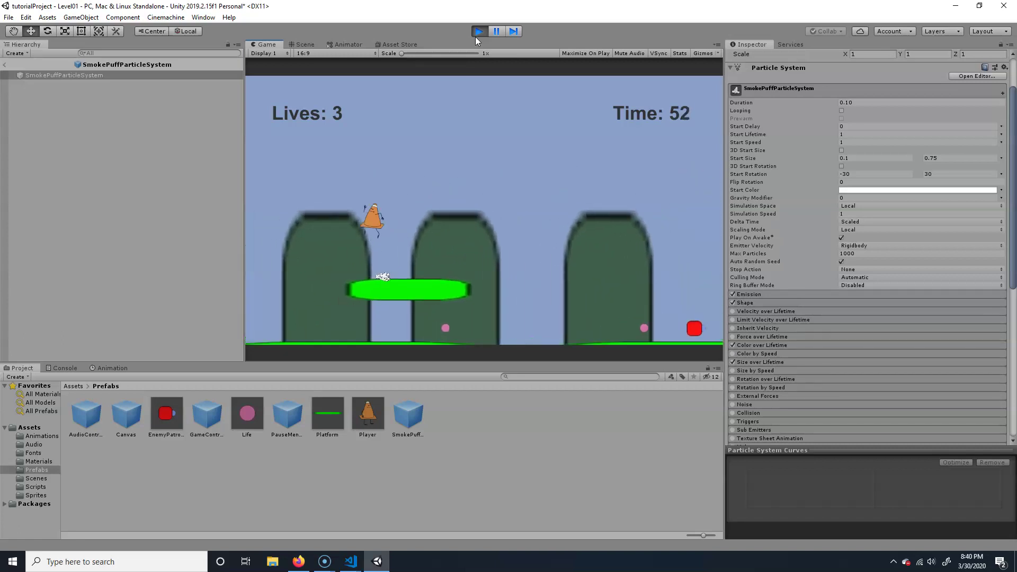
click(479, 31)
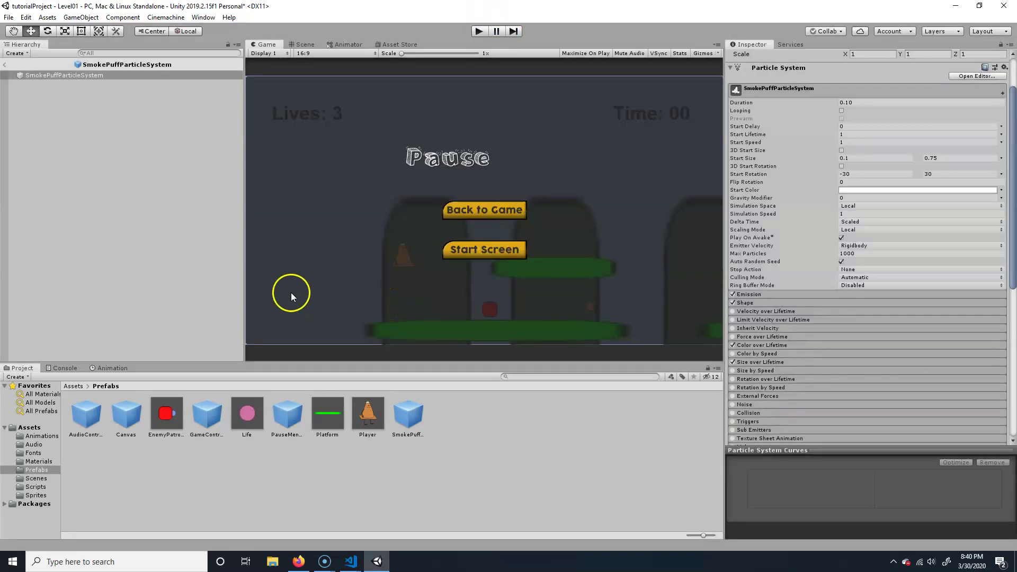
Leave prefab editing and inspect the Player's Ground Smoke assignment in Level01
click(4, 64)
click(109, 320)
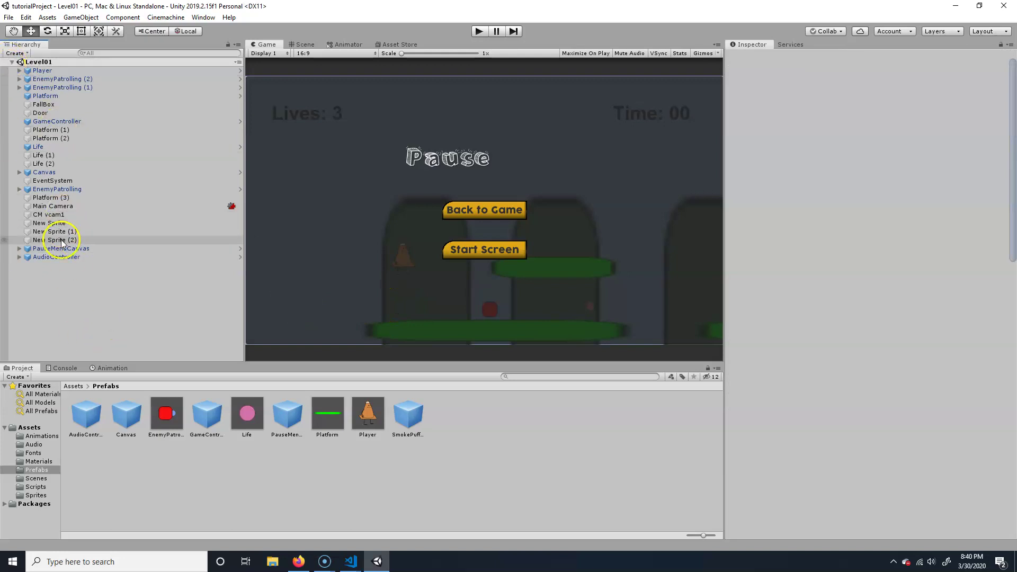
click(32, 71)
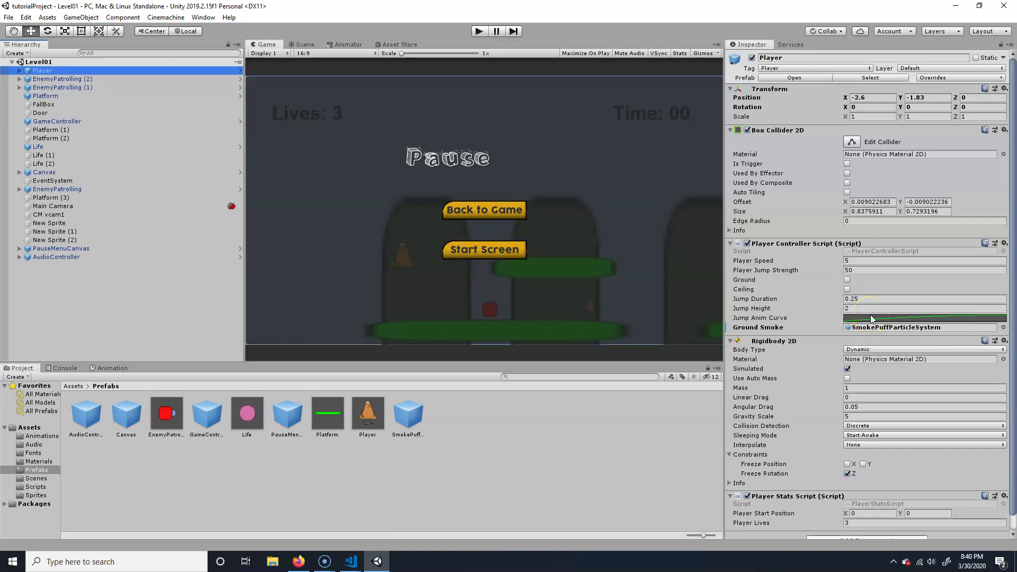
Open the Level02 scene from the Scenes folder and run a short play test
click(73, 386)
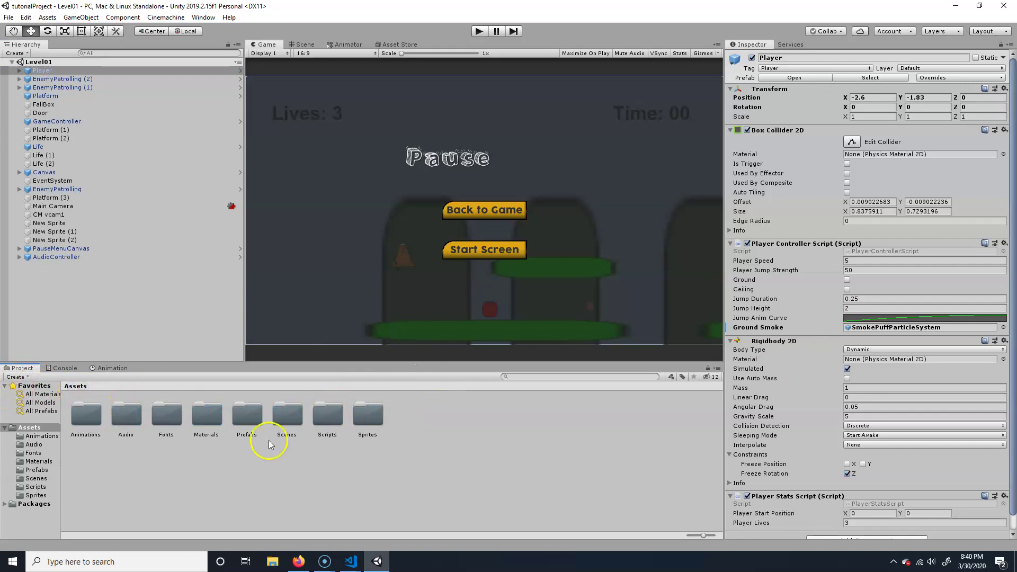
click(287, 415)
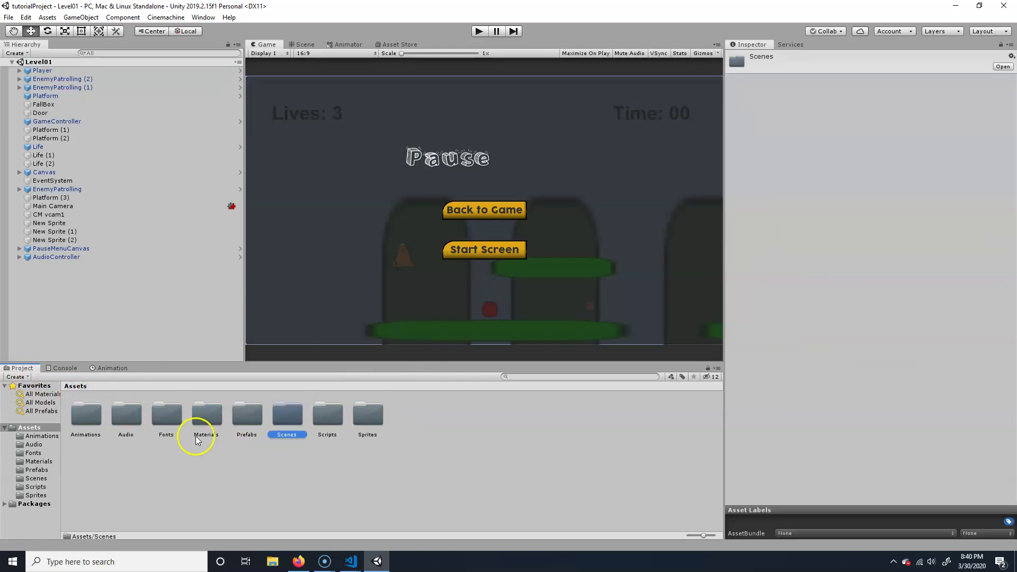
double_click(289, 416)
double_click(126, 416)
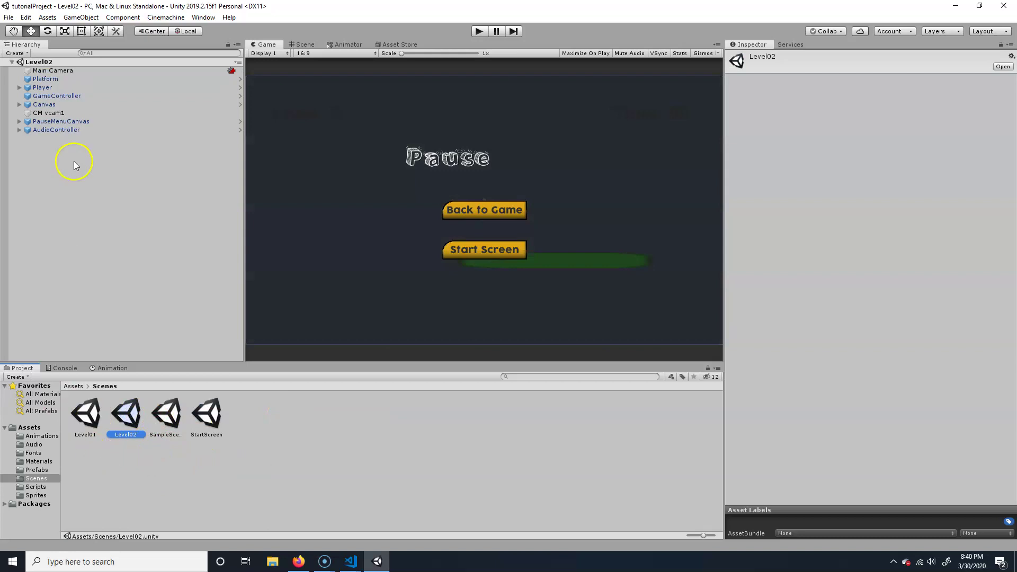
click(478, 31)
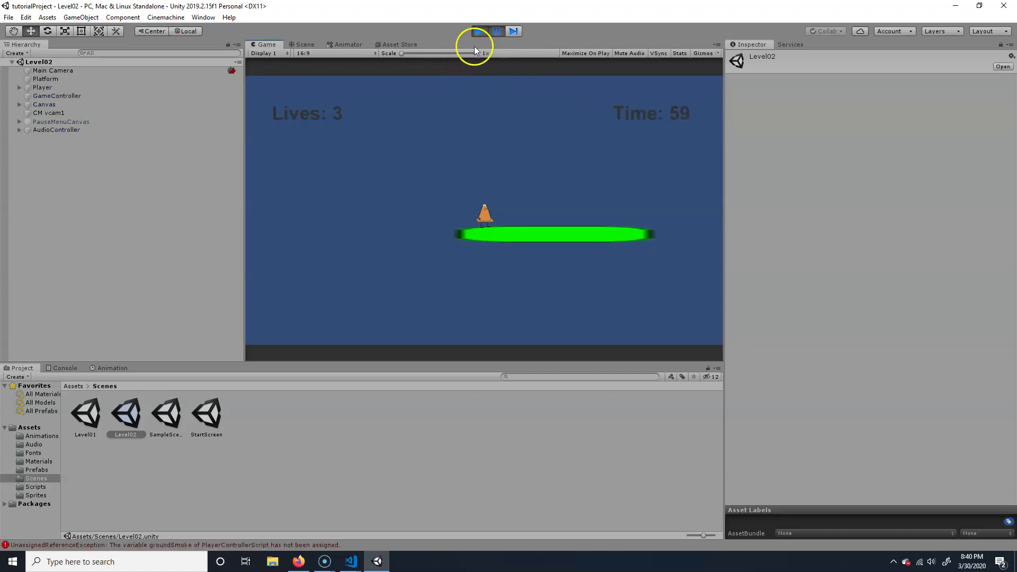
click(478, 31)
Assign the SmokePuffParticleSystem prefab to the Ground Smoke field of the Player in Level02
click(46, 79)
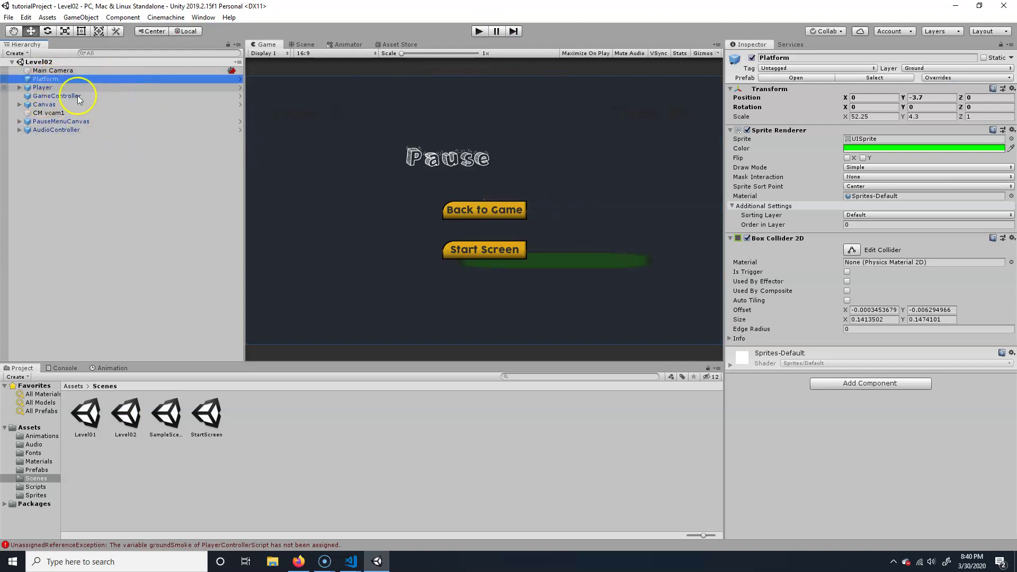
click(43, 87)
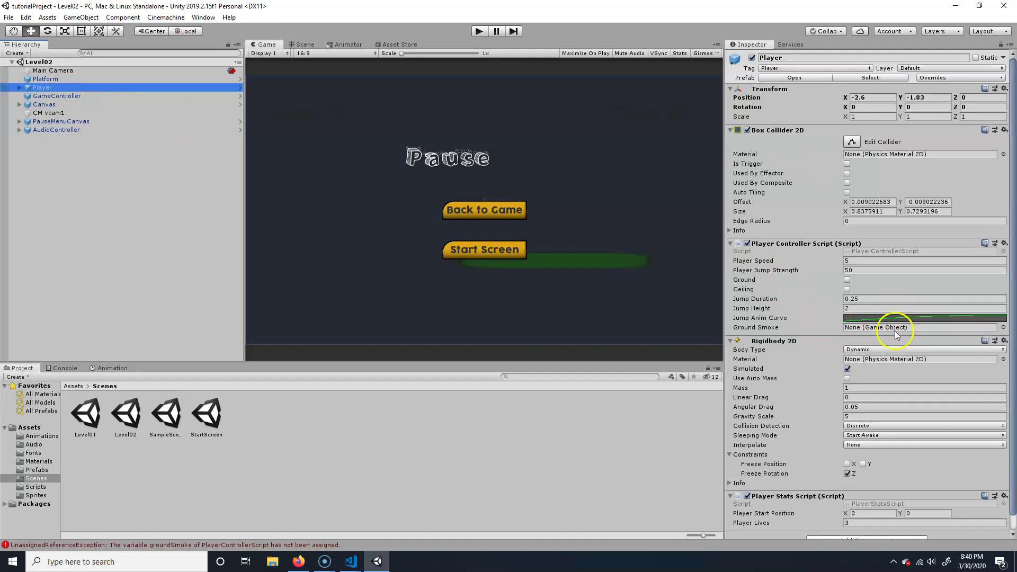
click(73, 386)
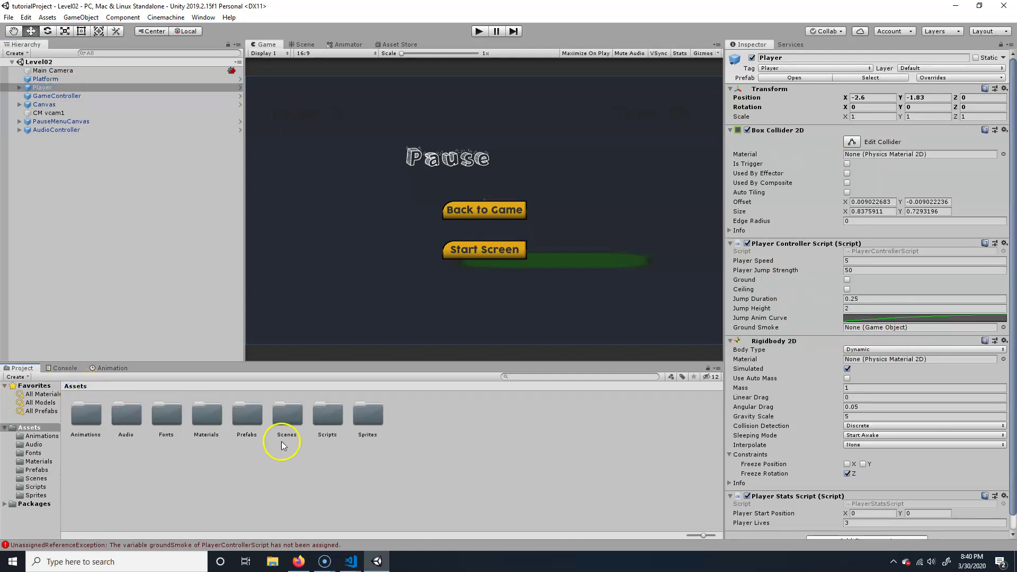
double_click(233, 419)
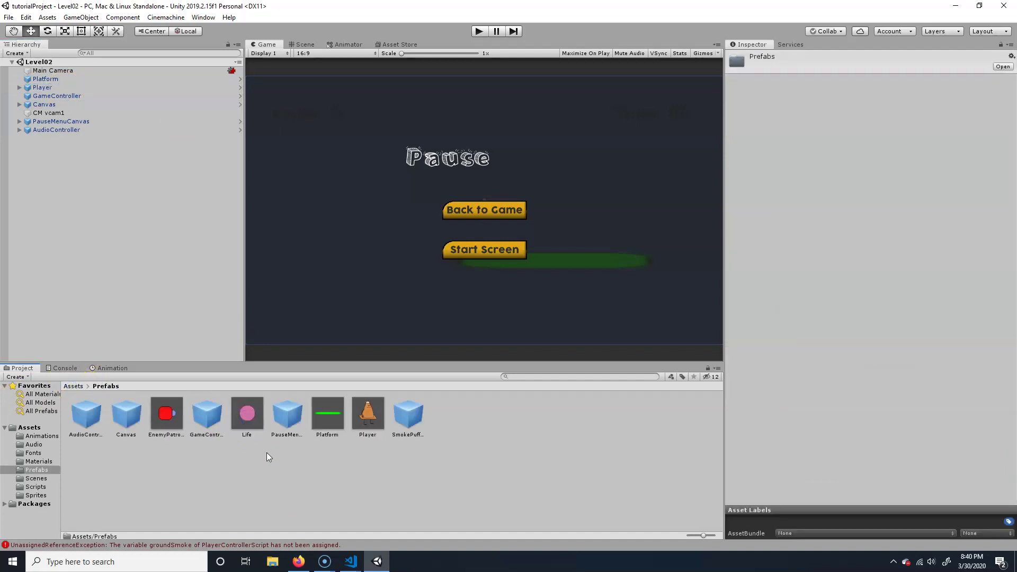
click(55, 121)
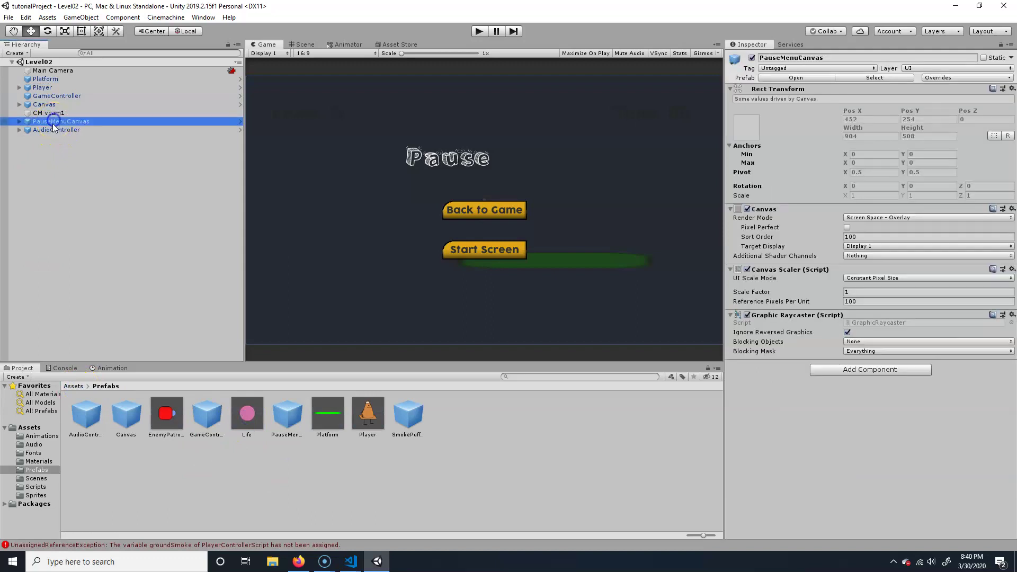
click(44, 88)
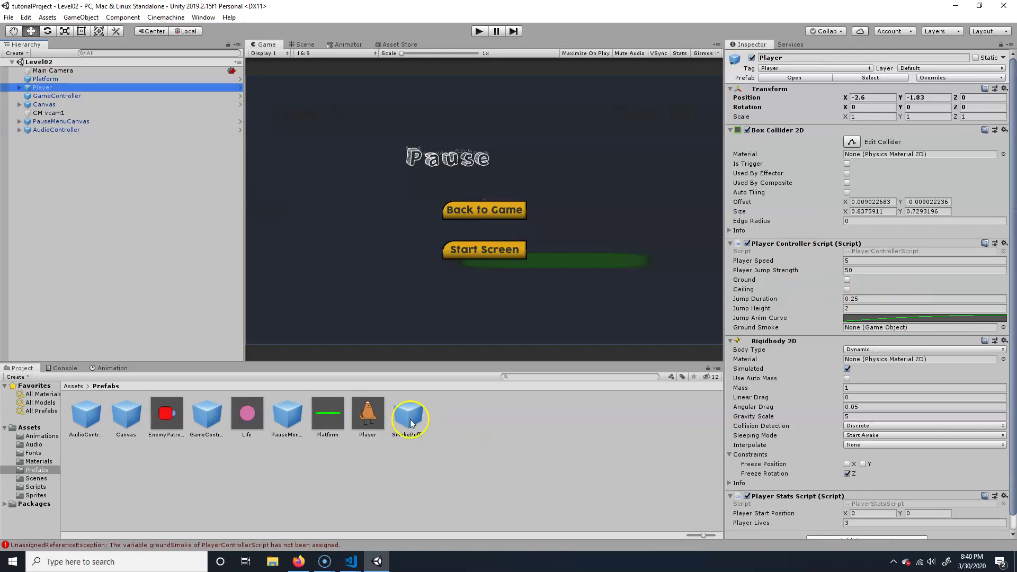
drag(412, 422, 895, 328)
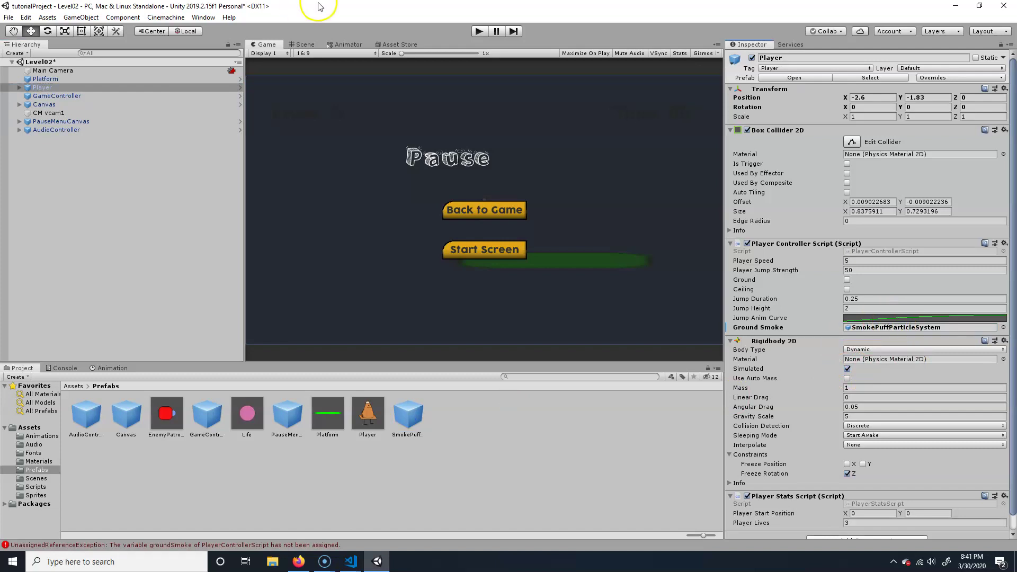
Play-test Level02 by jumping and moving the player in both directions to check the smoke puffs, and stop play mode
click(479, 31)
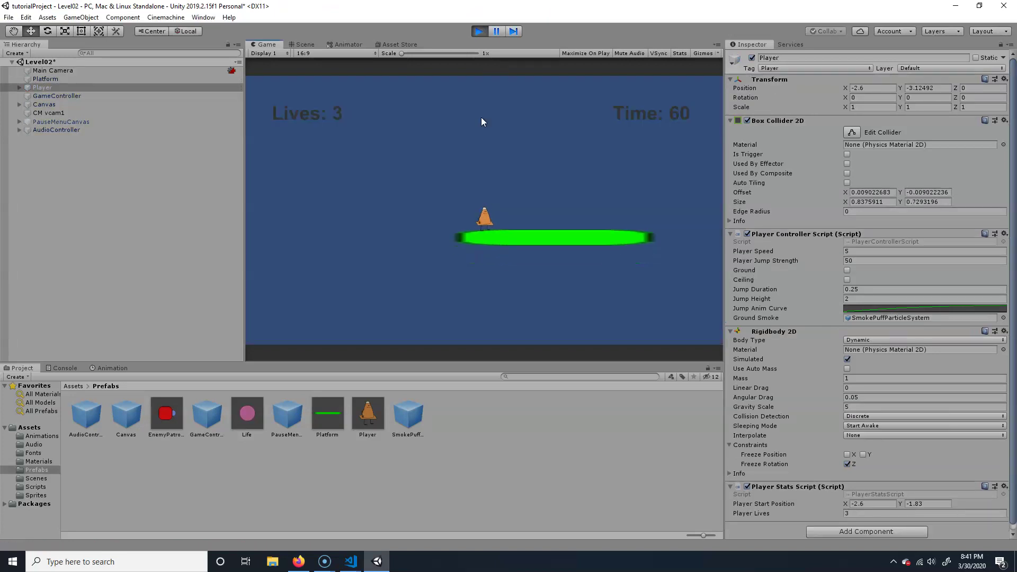
key(Right)
key(space)
key(space)
key(Left)
key(space)
key(space)
key(Right)
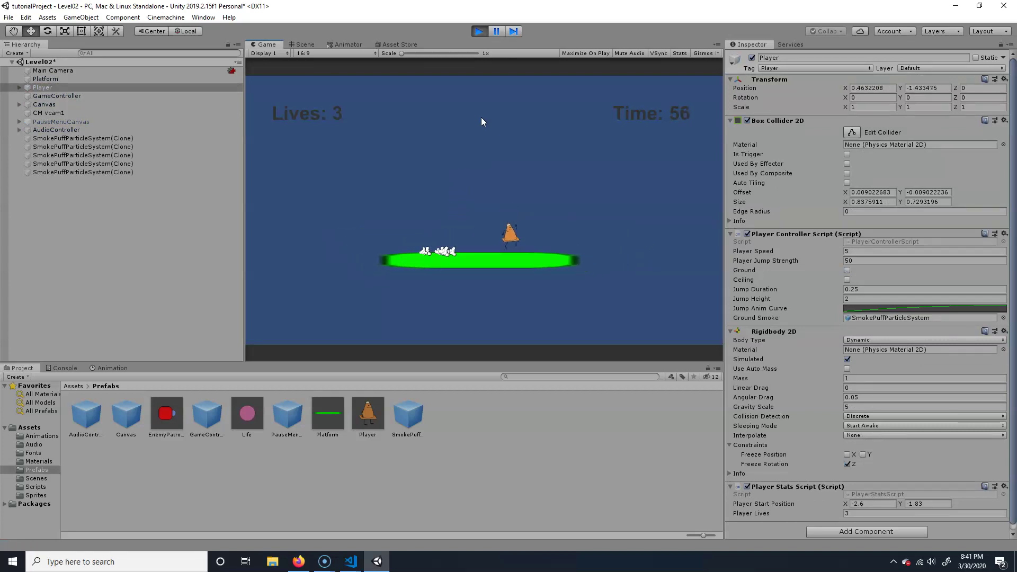
key(Left)
key(space)
click(479, 32)
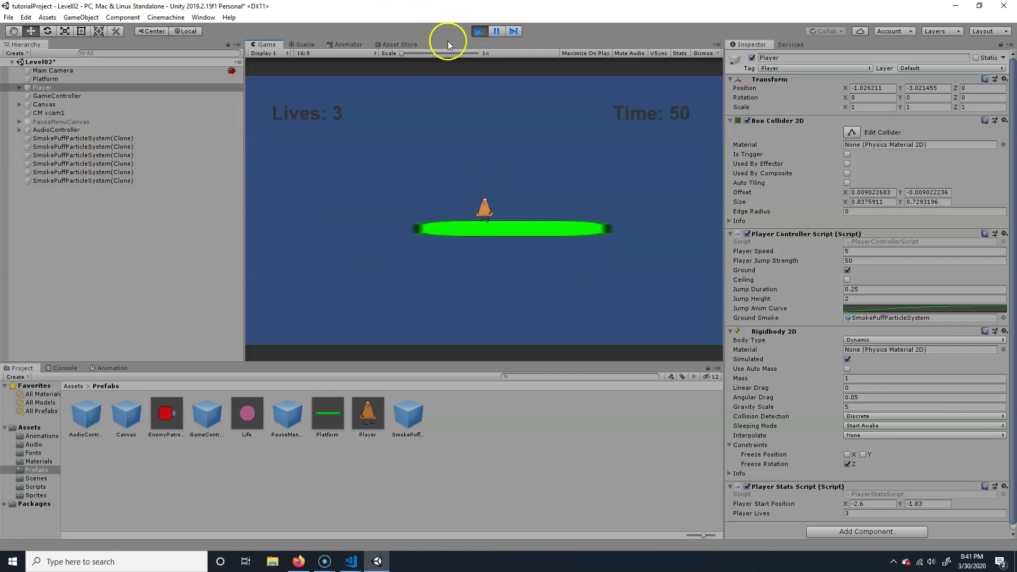
click(480, 31)
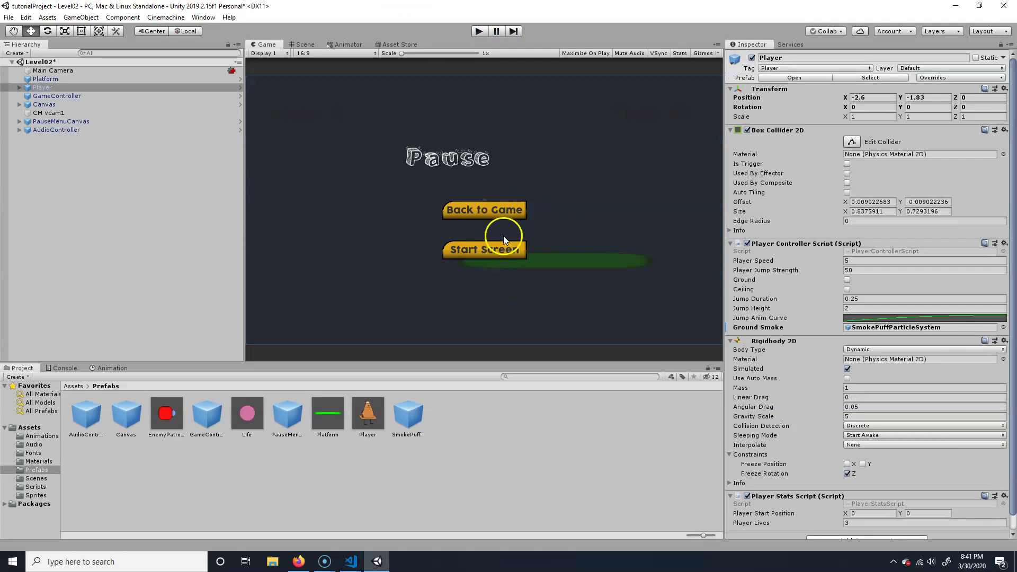